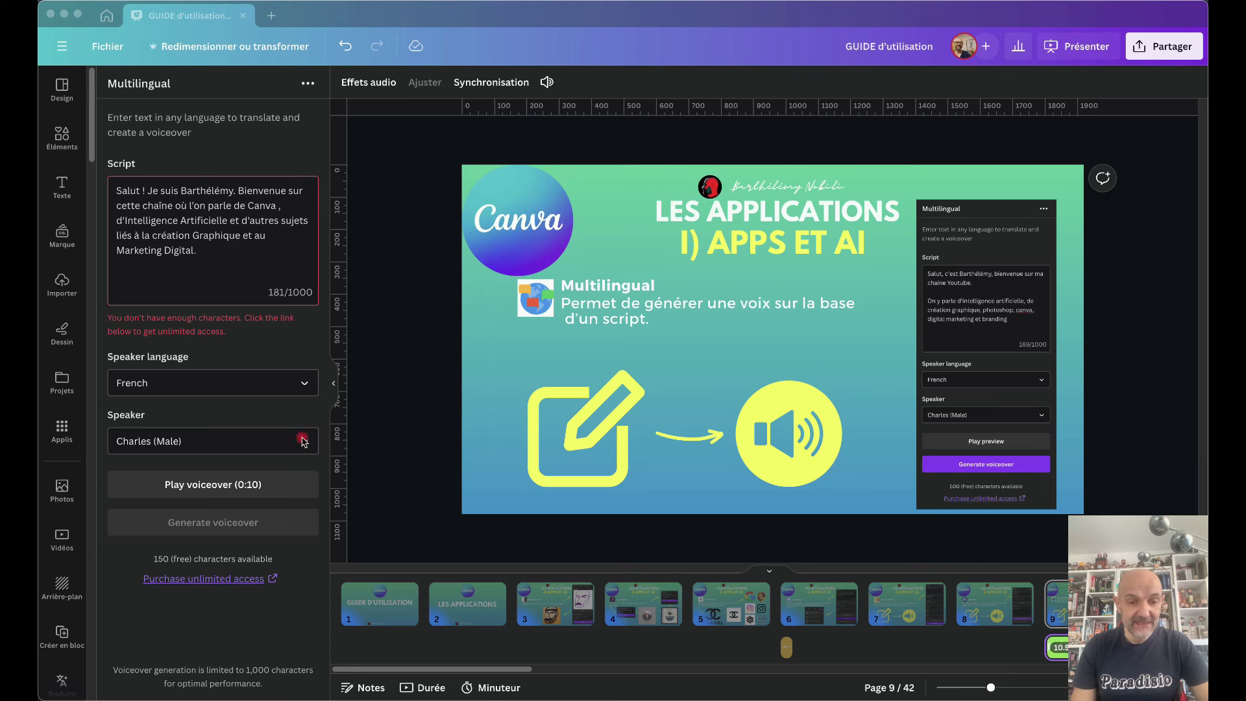
# Play back the generated French voiceover in the Multilingual app.
pyautogui.click(204, 486)
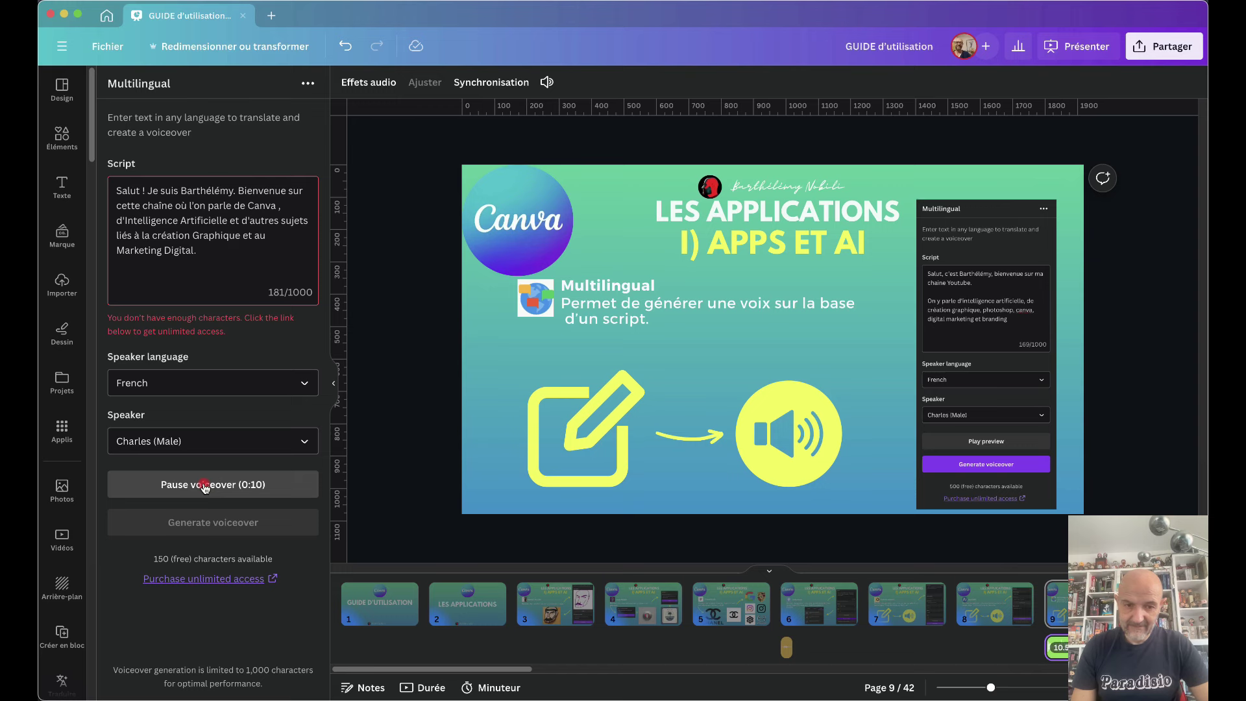
pyautogui.click(205, 487)
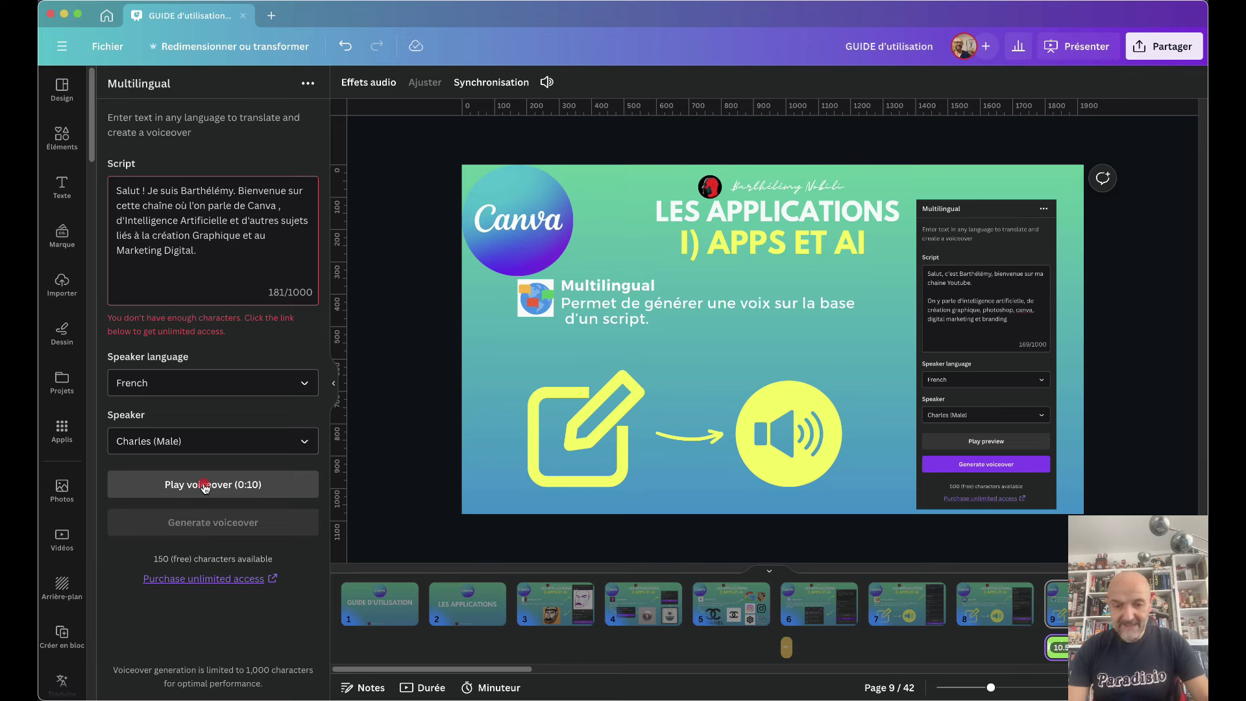
# Go to page 7 of the guide and open the Text to Speech app.
pyautogui.click(755, 591)
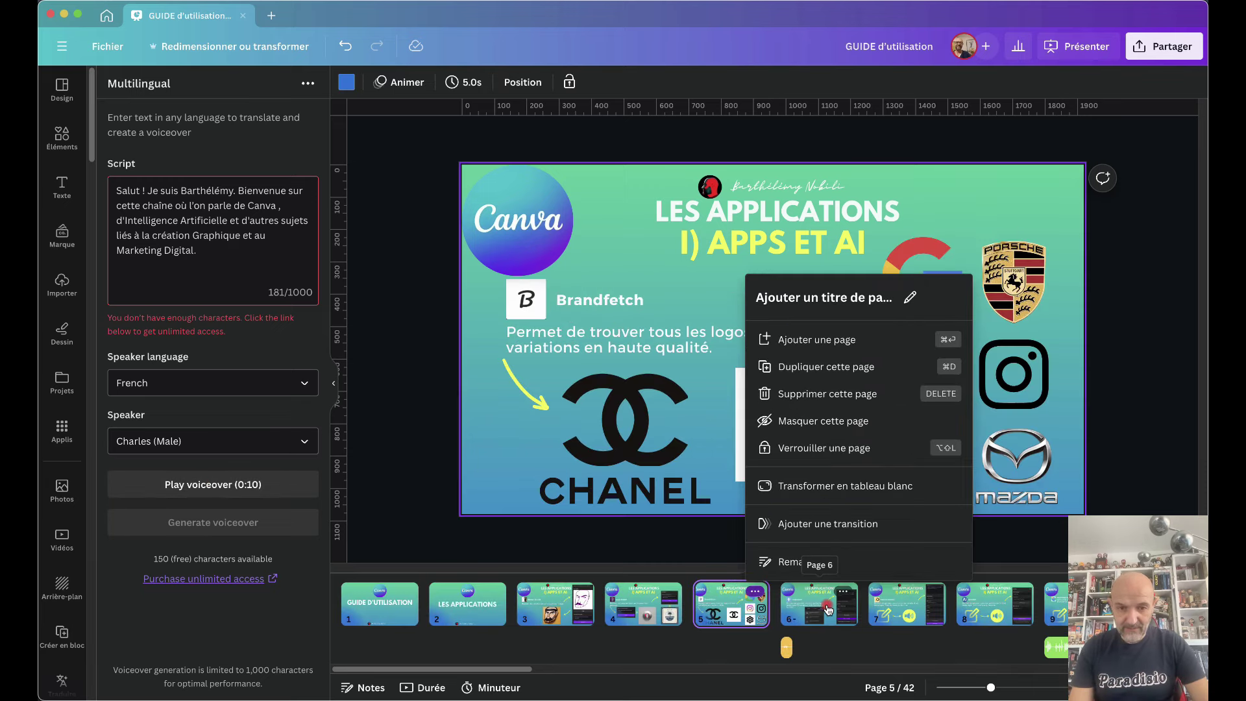
pyautogui.click(827, 608)
pyautogui.click(884, 610)
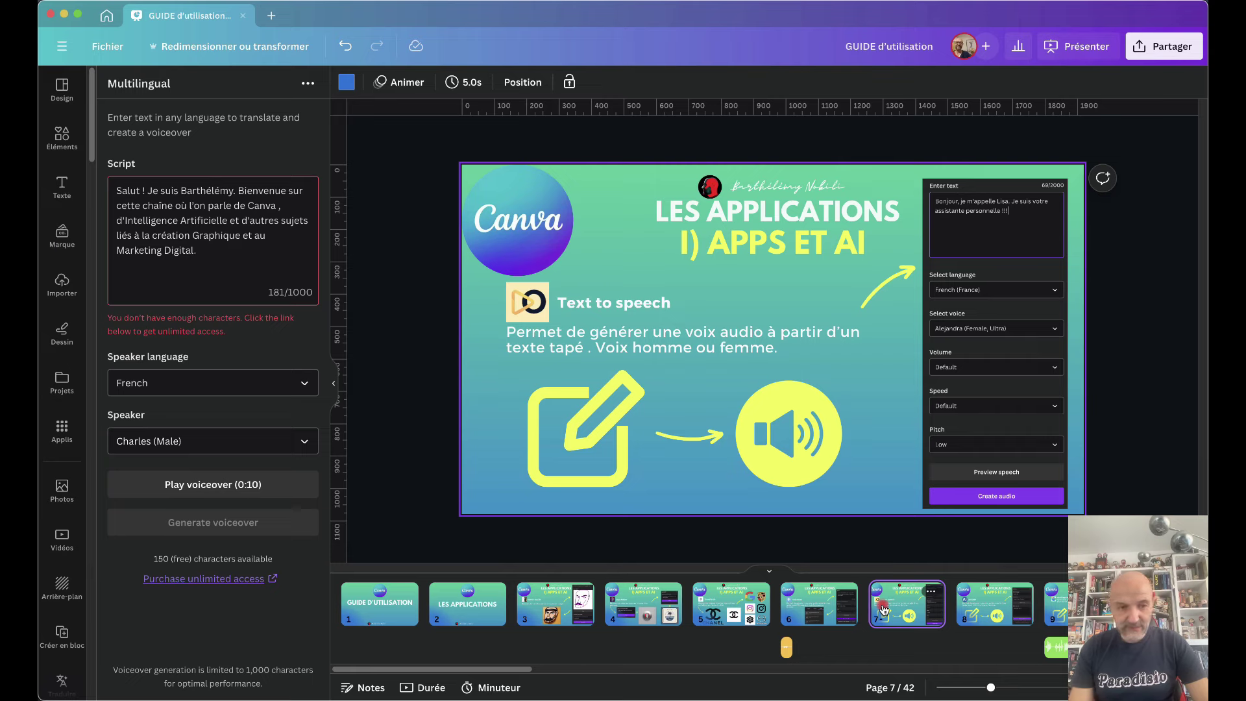
pyautogui.click(61, 430)
pyautogui.scroll(-5, 216, 607)
pyautogui.scroll(-8, 216, 607)
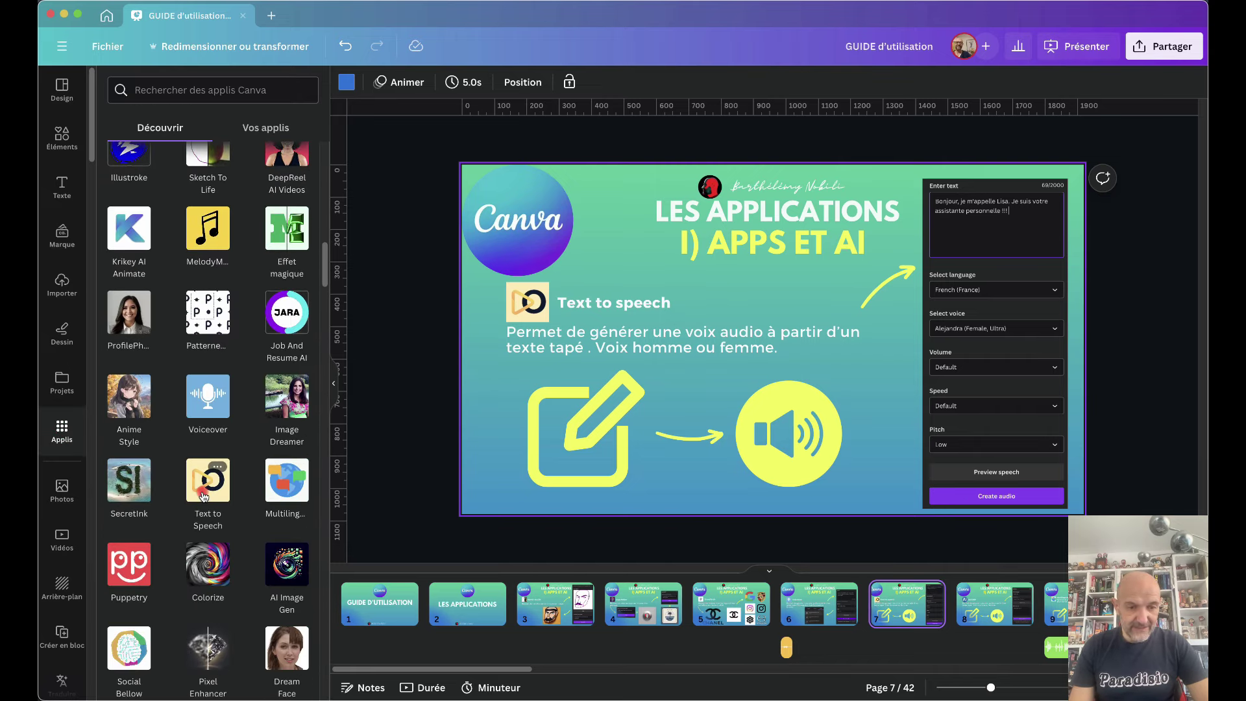
pyautogui.click(203, 496)
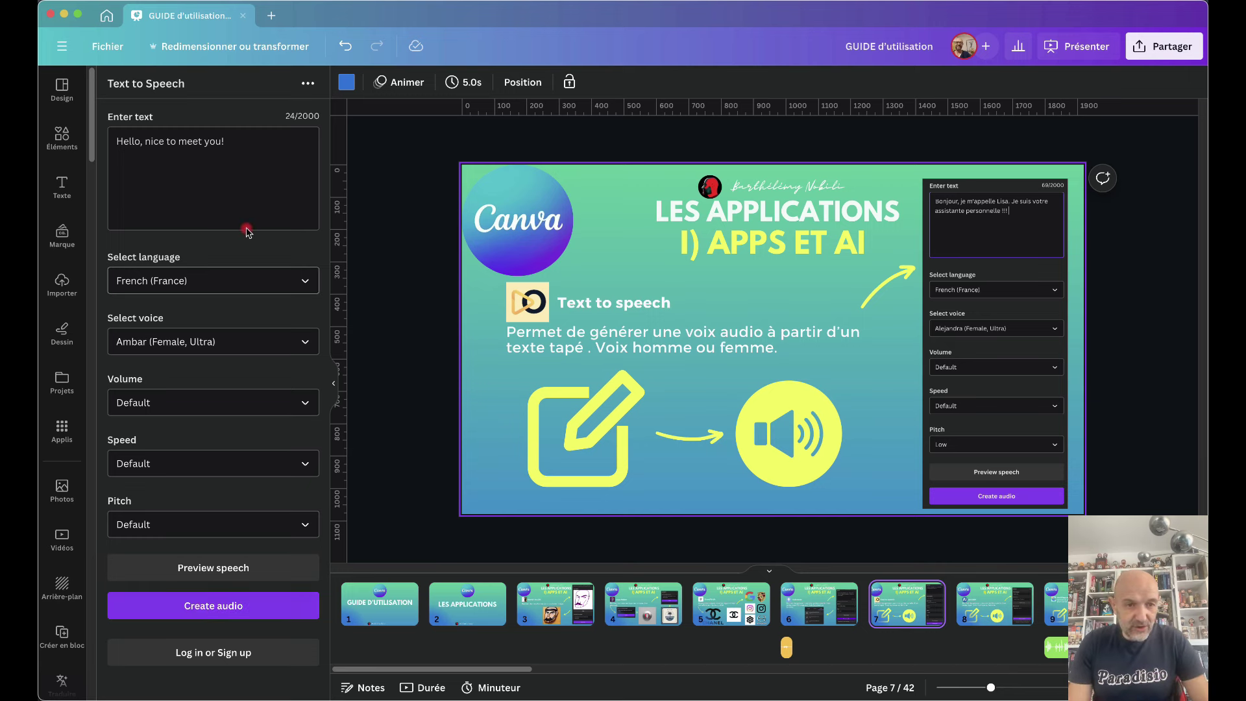
# Replace the sample text with the French channel-introduction script, try to create the audio by connecting the app, and leave the browser page.
pyautogui.moveTo(226, 143); pyautogui.dragTo(105, 143)
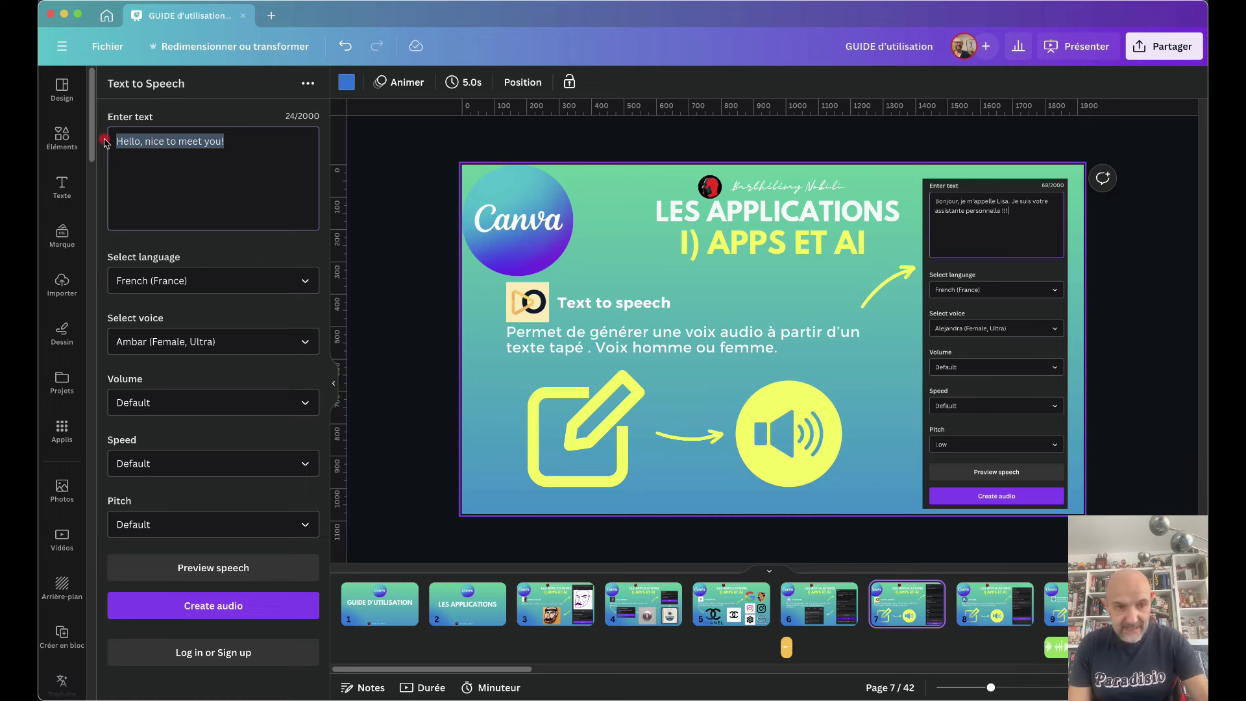
pyautogui.write("Salut ! Je suis Barthélémy. Bienvenue sur cette chaîne où l'on parle de Canva , d'Intelligence Artificielle et d'autres sujets liés à la création Graphique et au Marketing Digital.")
pyautogui.click(195, 613)
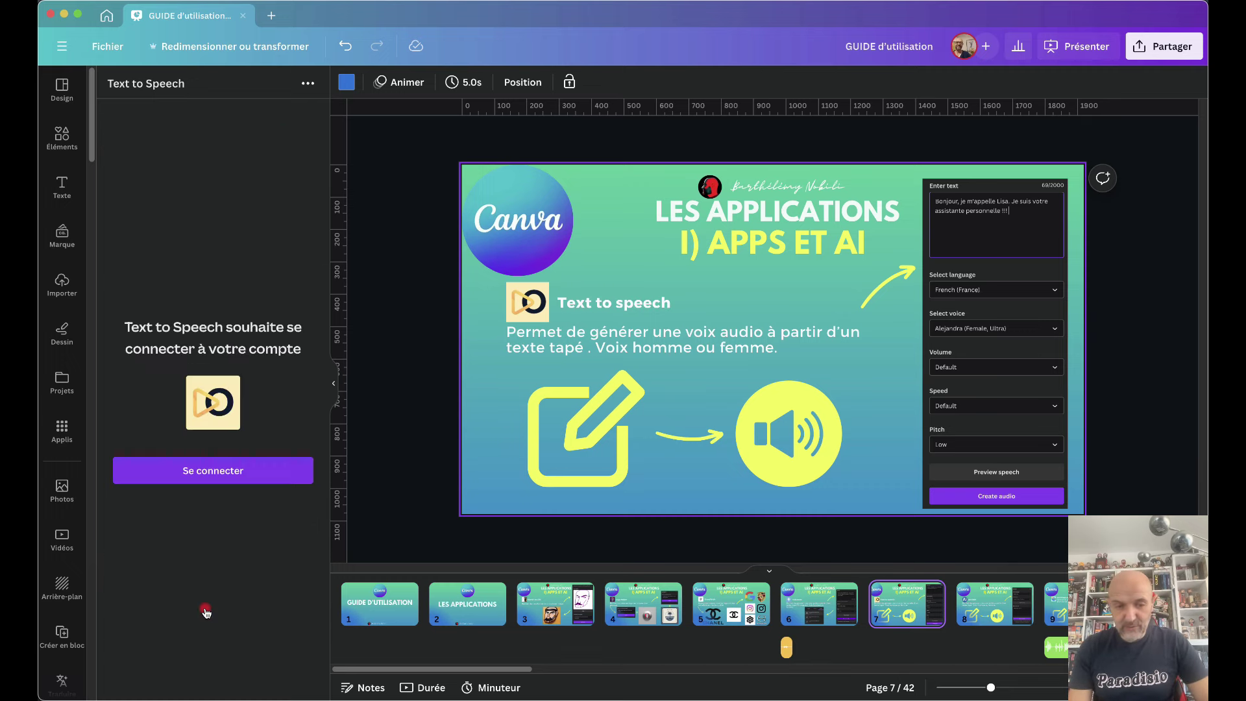
pyautogui.click(221, 473)
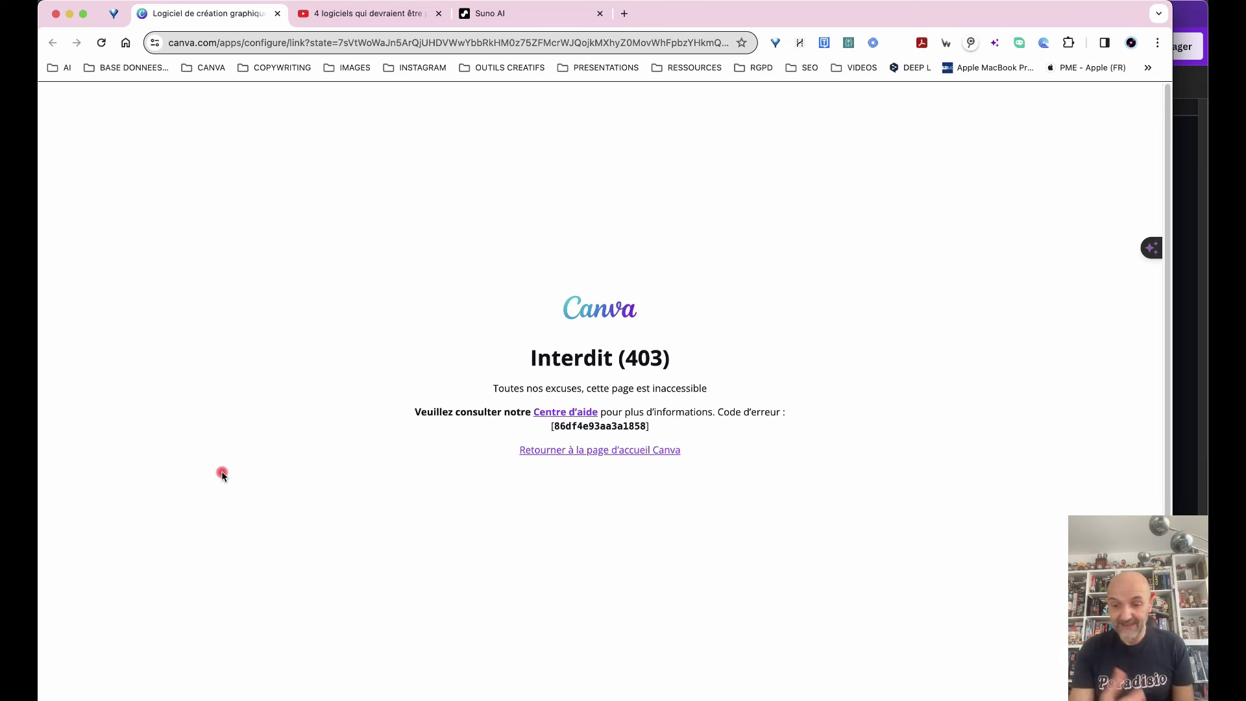
pyautogui.click(69, 16)
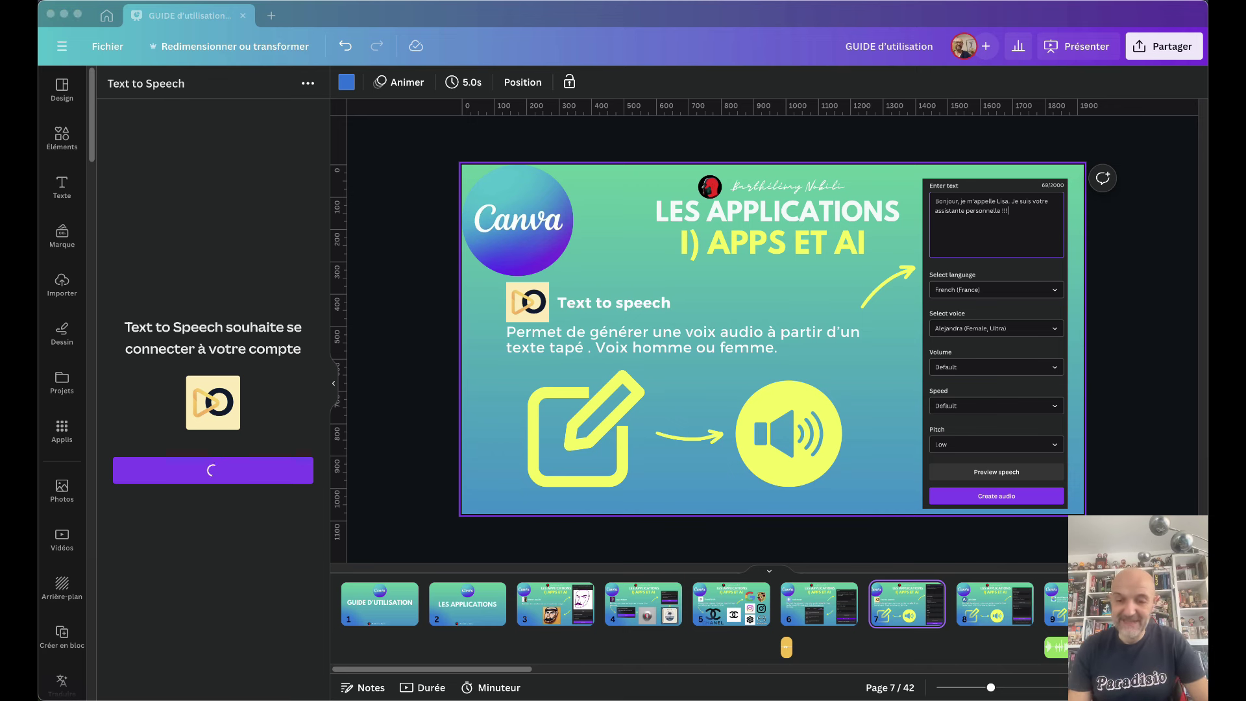
# Go to page 10 of the guide, search the apps for "transcribe" and open Transcribe Audio.
pyautogui.hscroll(5, 947, 604)
pyautogui.hscroll(1, 981, 615)
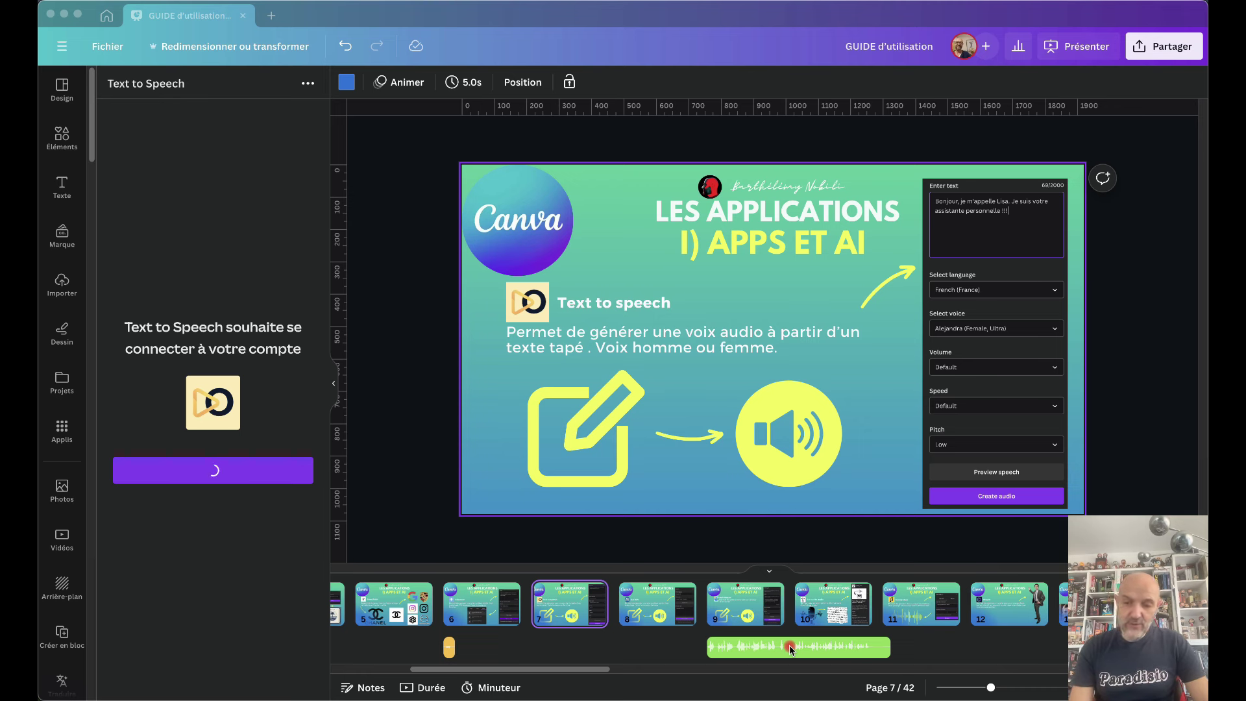
pyautogui.click(745, 649)
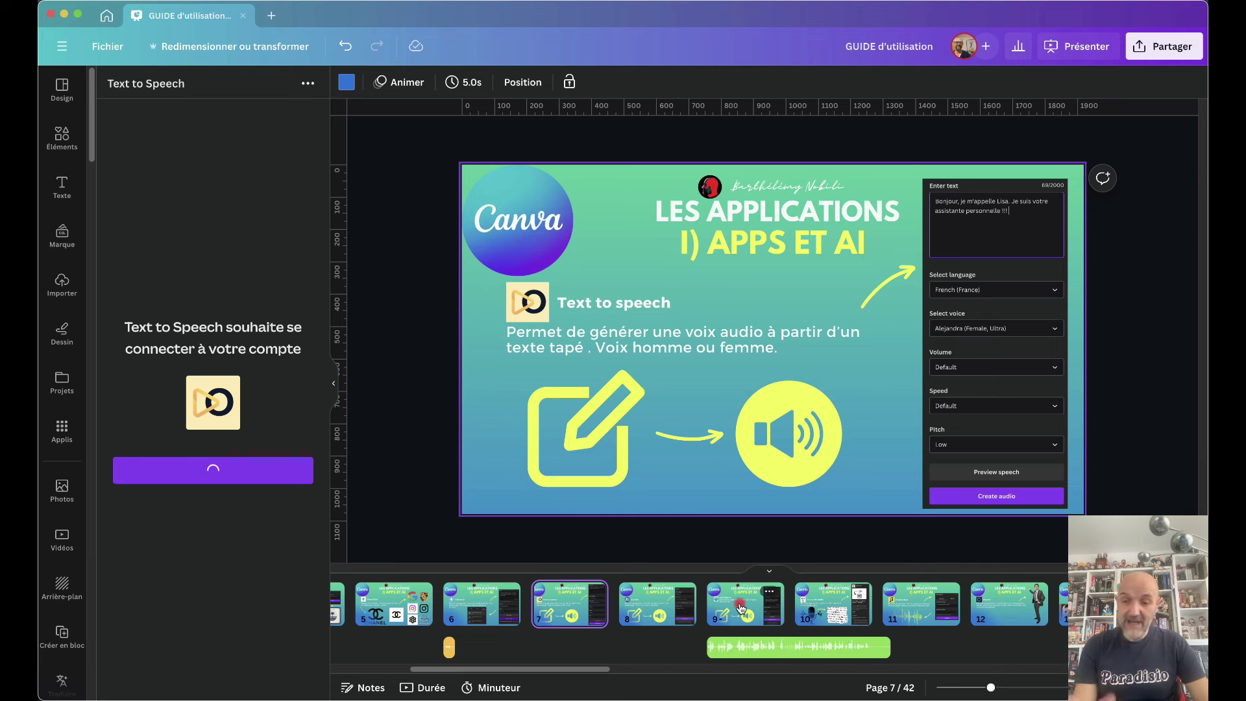
pyautogui.click(829, 603)
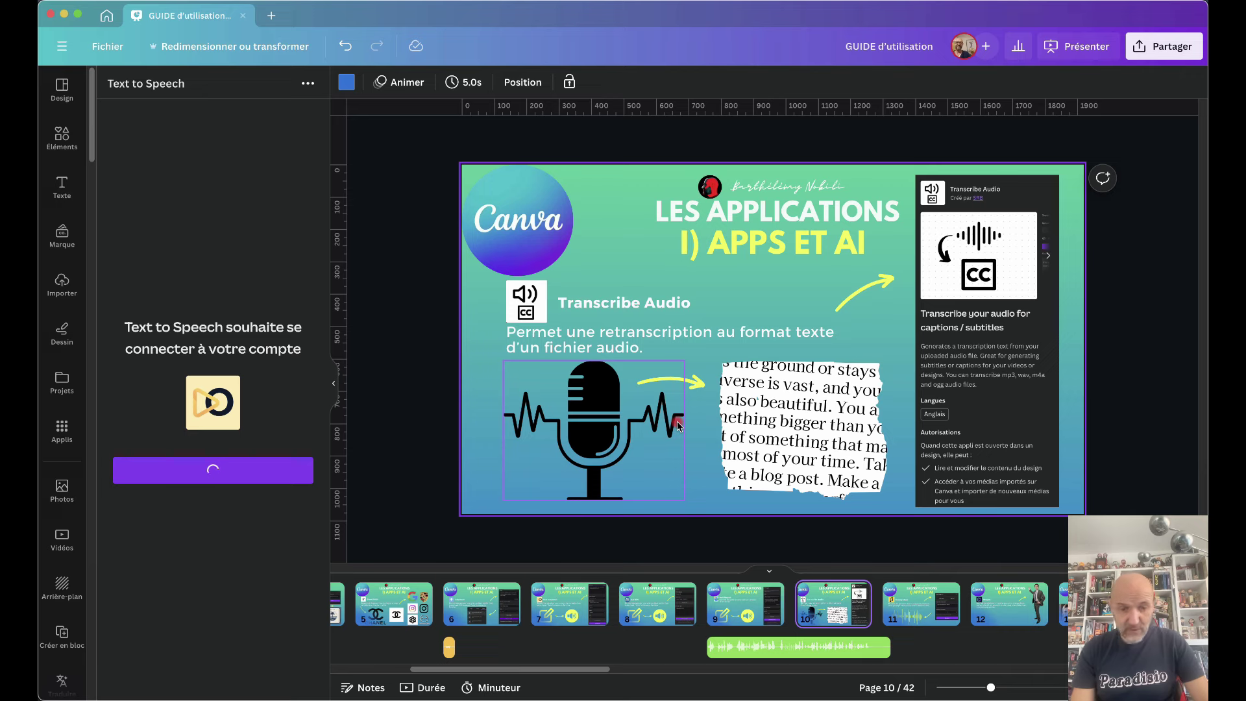
pyautogui.click(60, 431)
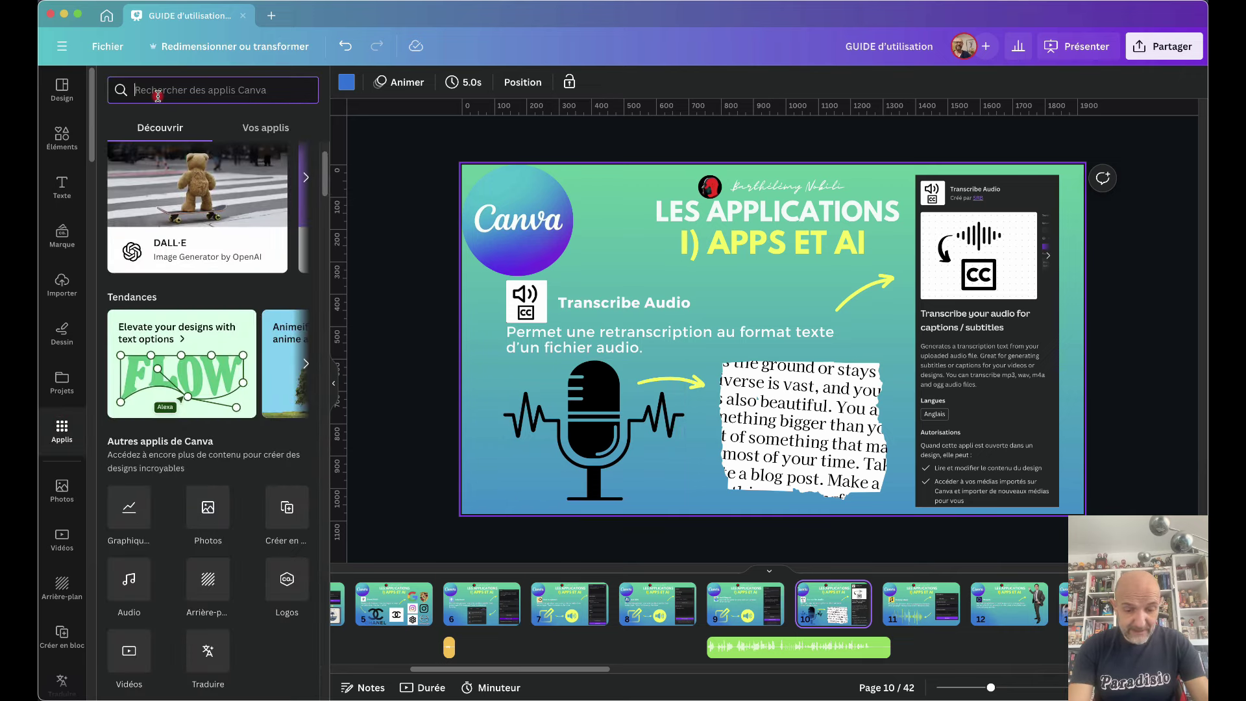
pyautogui.write('transcribe')
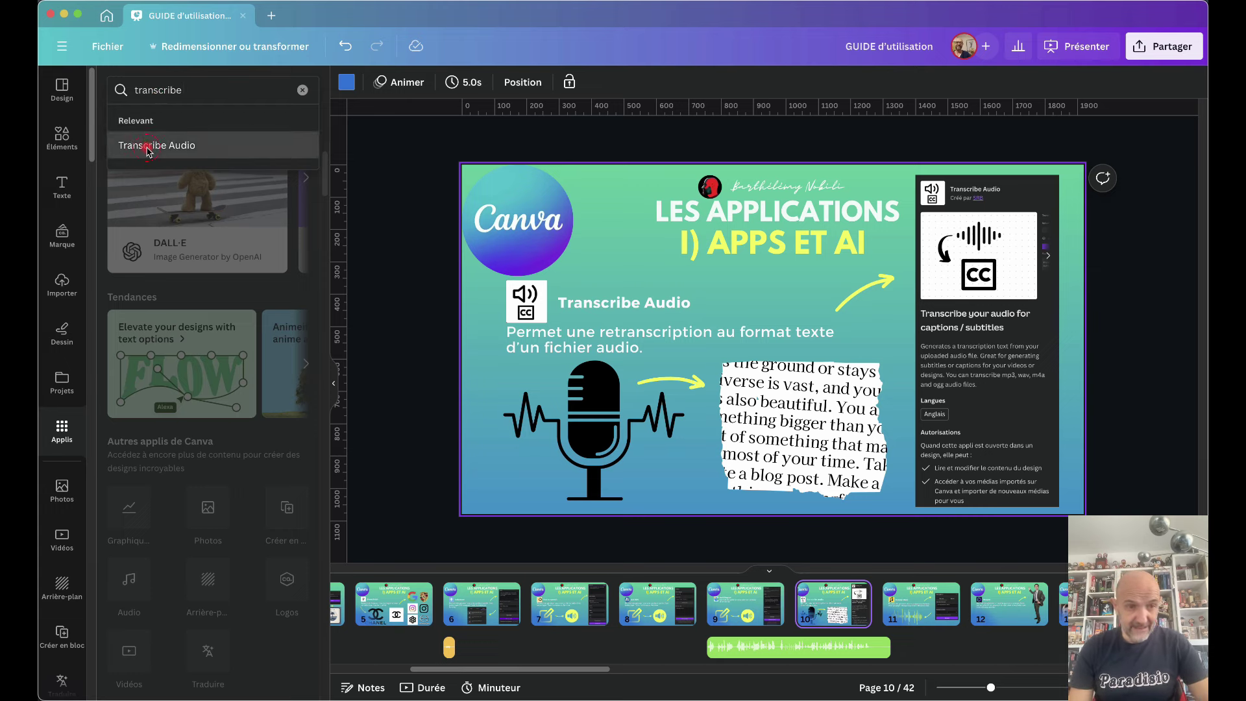
pyautogui.click(148, 147)
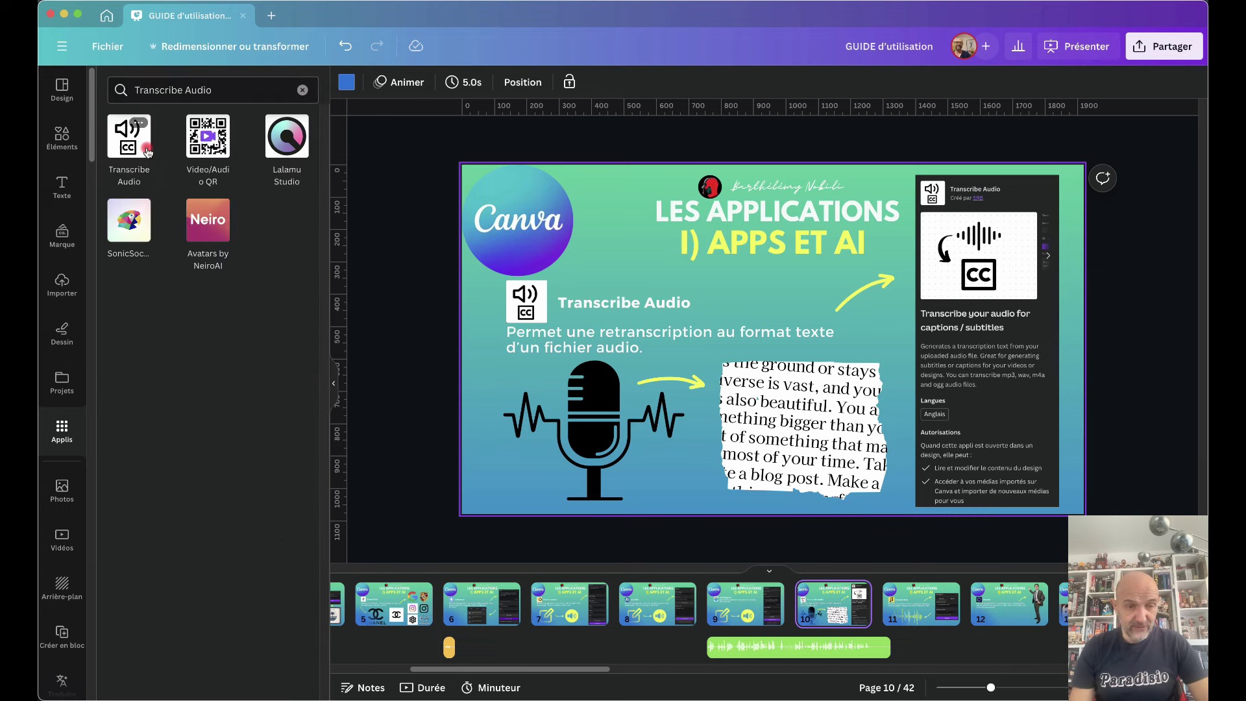
pyautogui.click(130, 144)
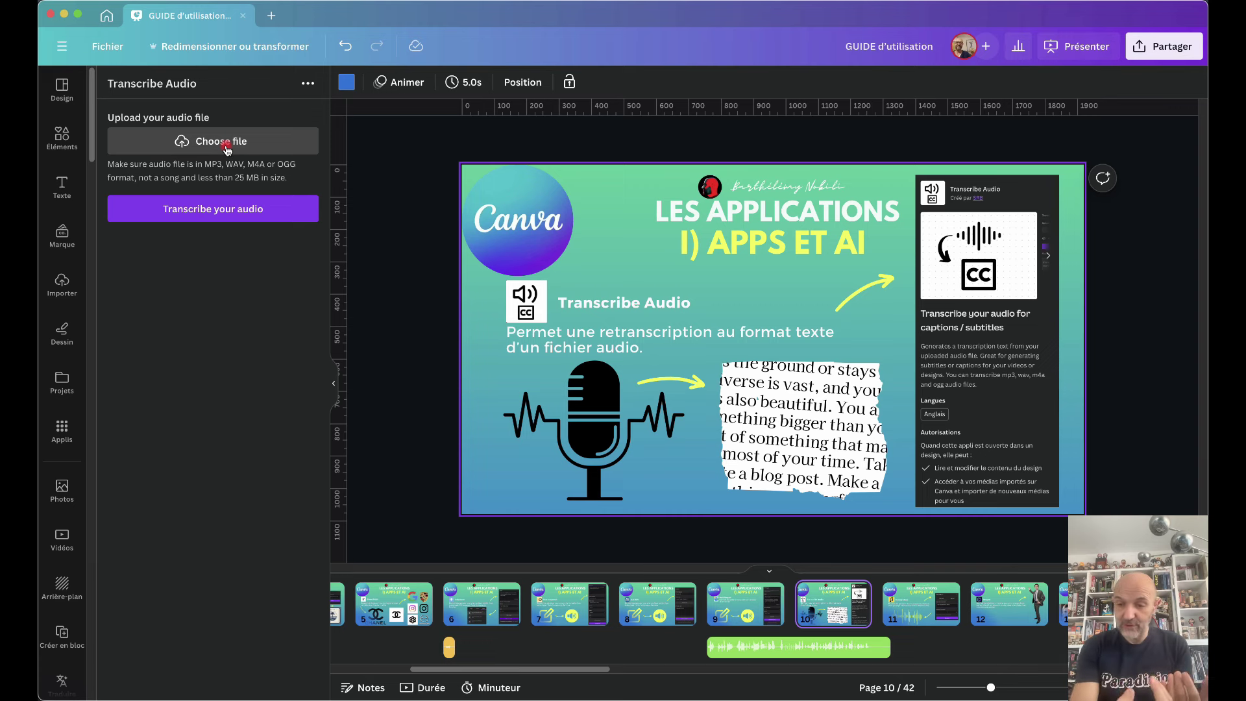
# Load TEST AUDIO.mp3 from the Vidéos folder into Transcribe Audio and start its transcription.
pyautogui.click(227, 147)
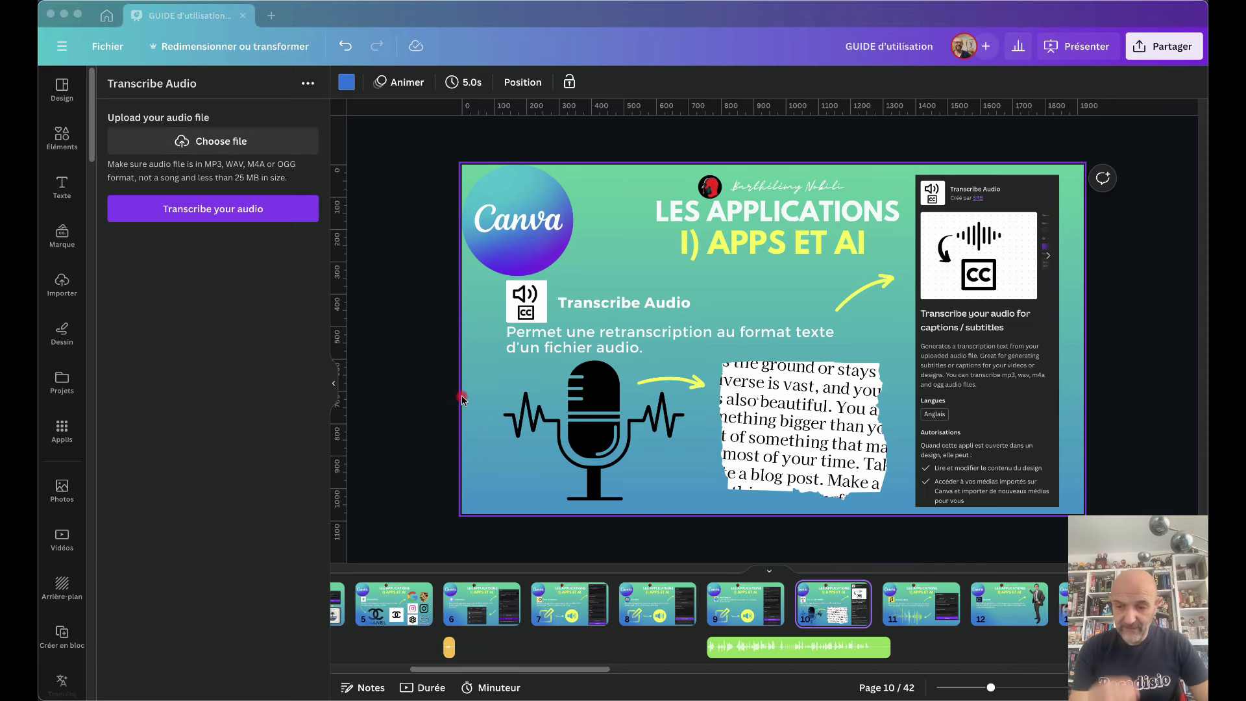
pyautogui.click(212, 144)
pyautogui.click(392, 305)
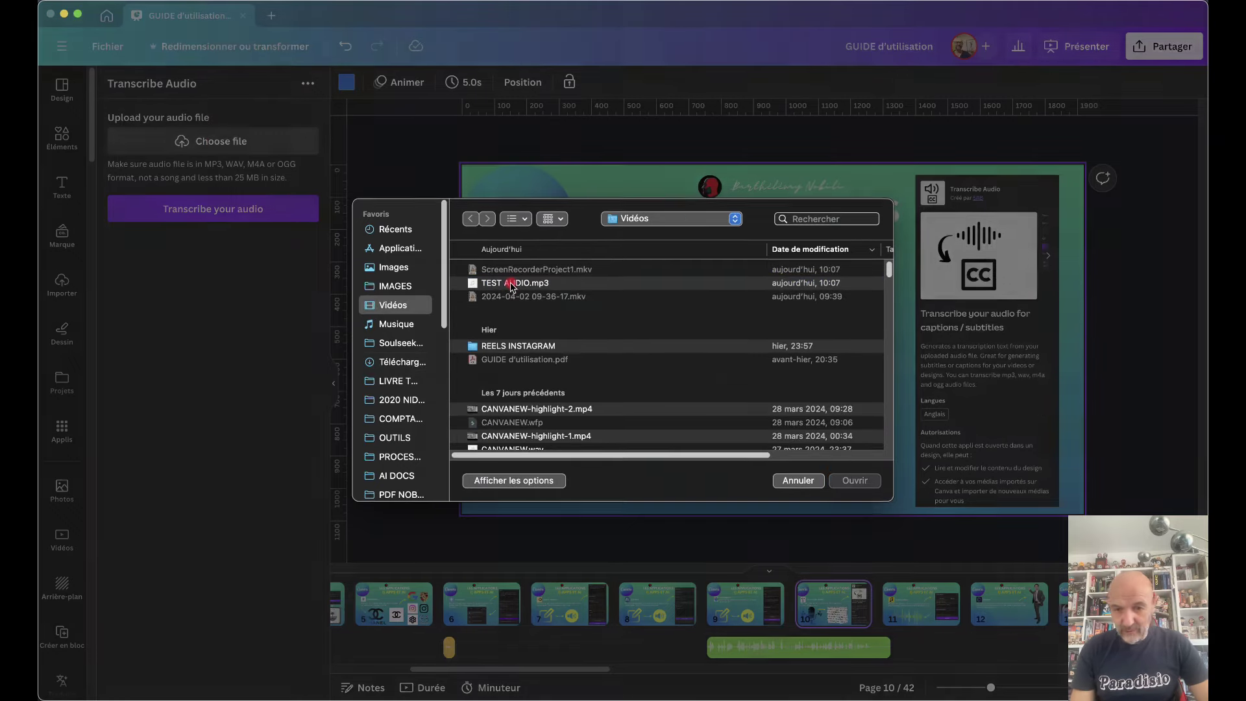
pyautogui.doubleClick(512, 284)
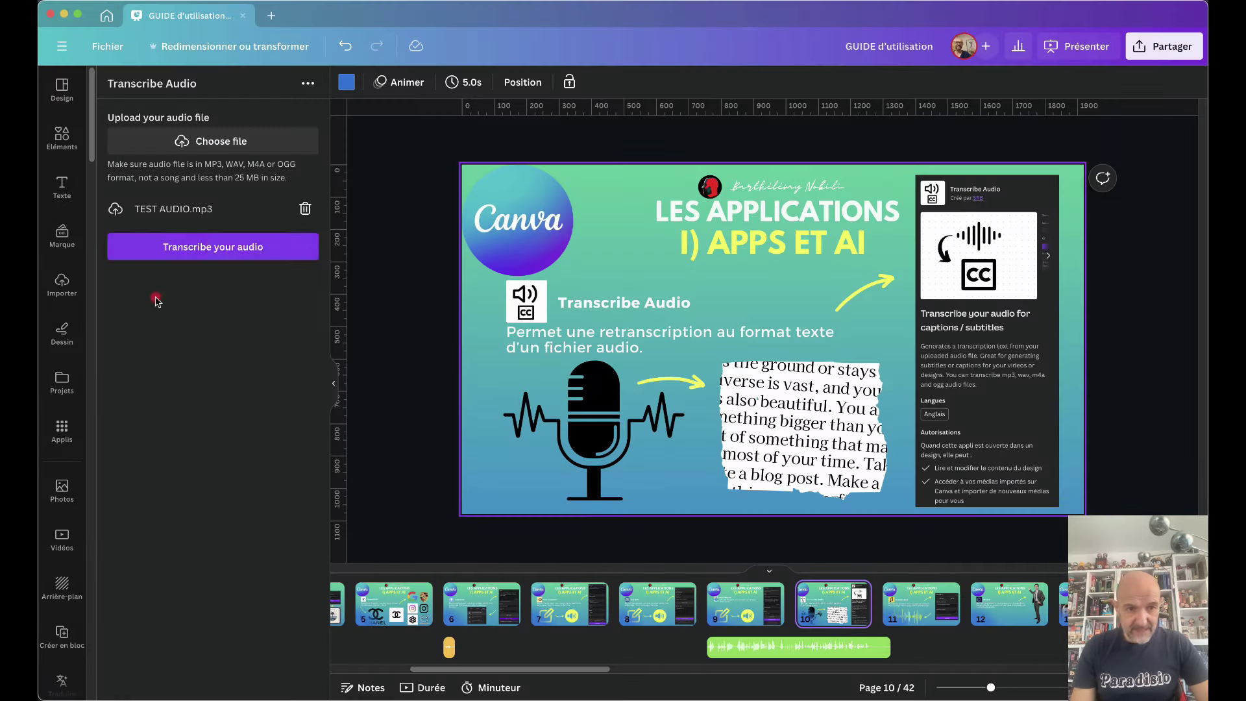
pyautogui.click(209, 248)
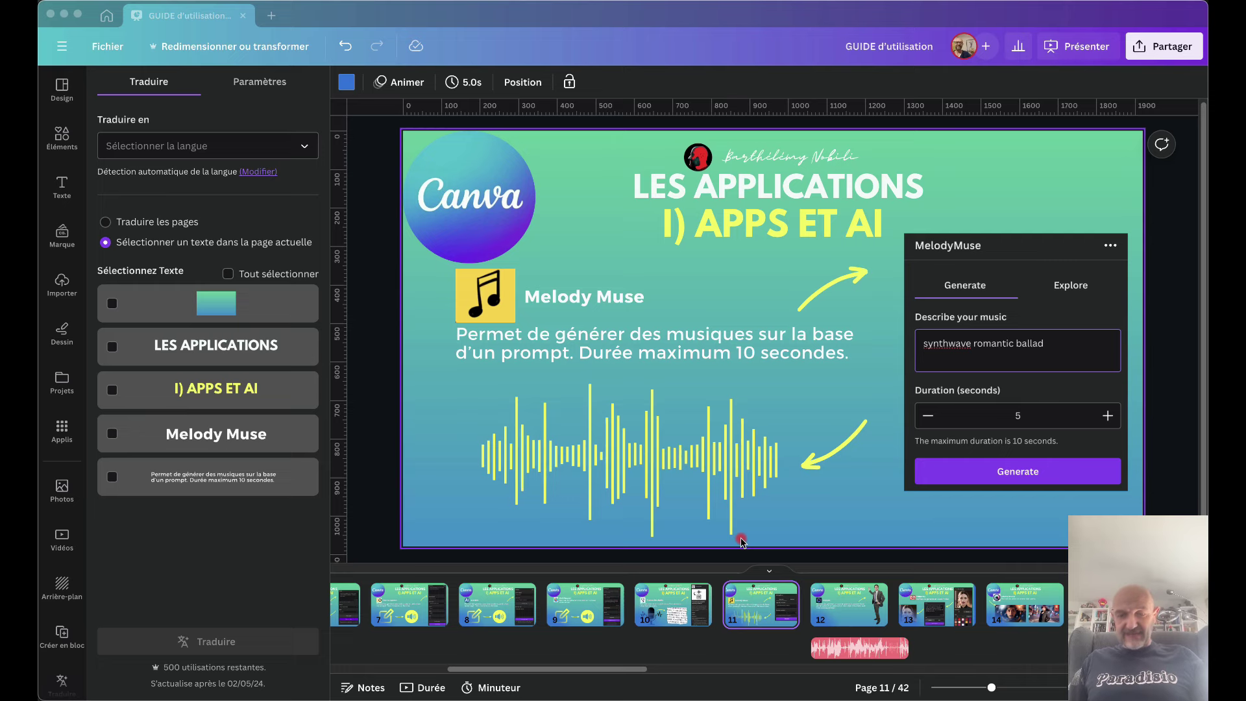
# Play page 12 about Heygen as a full-screen presentation, then exit it.
pyautogui.click(983, 597)
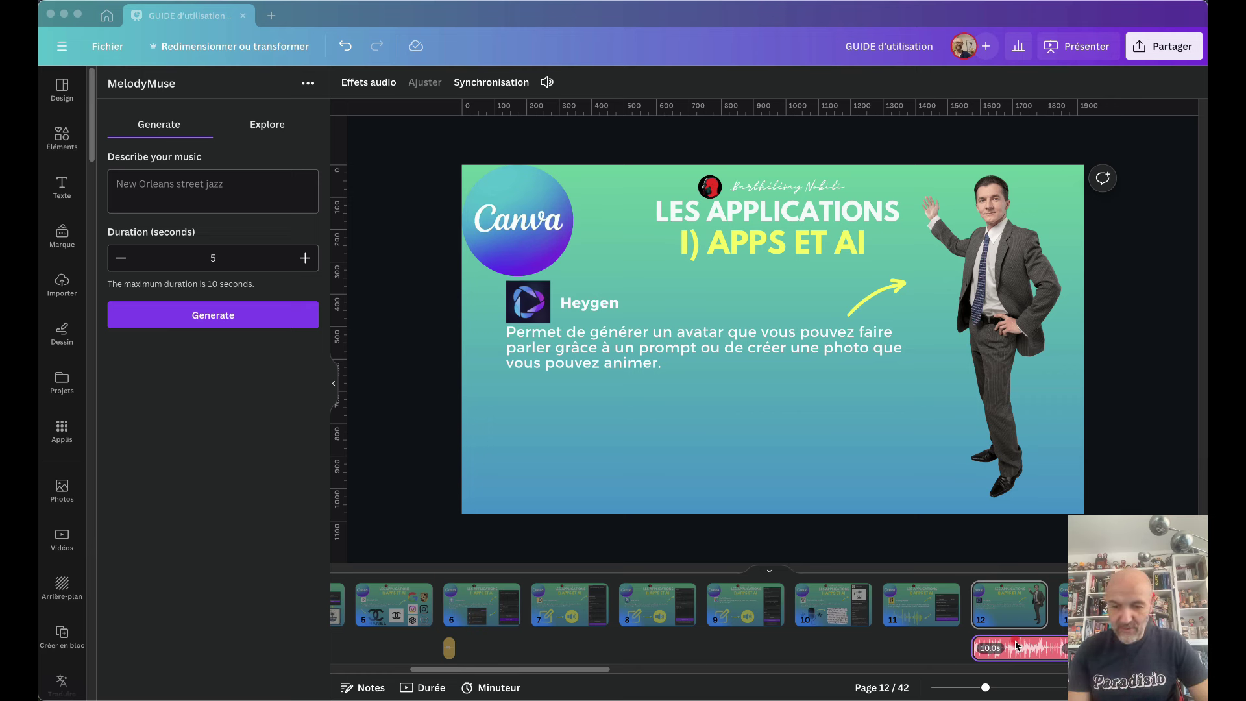
pyautogui.hscroll(2, 895, 653)
pyautogui.hscroll(6, 895, 655)
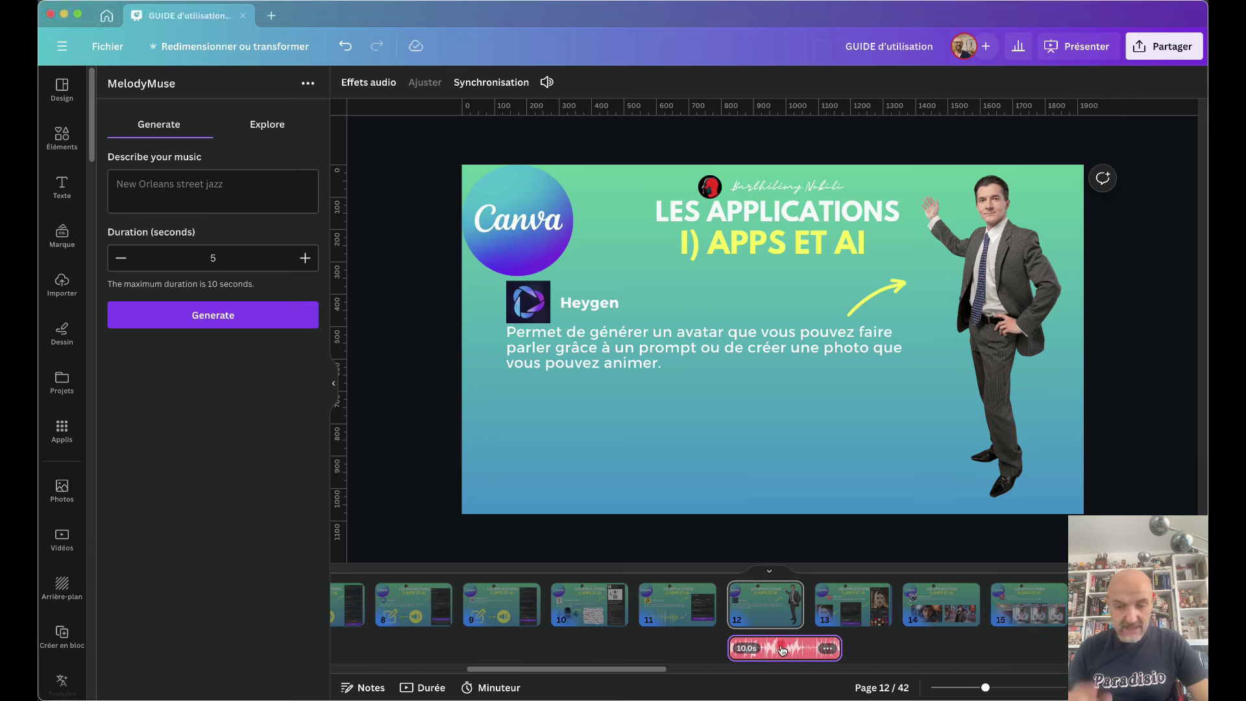
pyautogui.click(1096, 90)
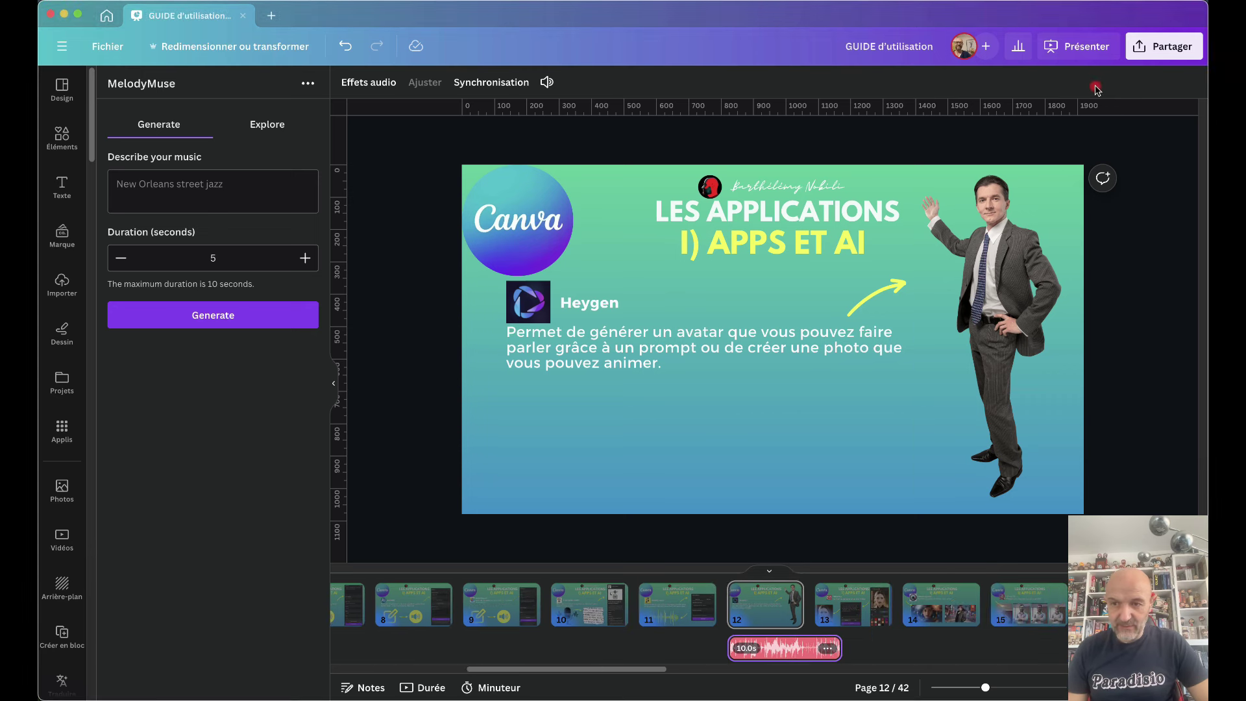
pyautogui.click(1075, 53)
pyautogui.click(1161, 129)
pyautogui.click(1004, 421)
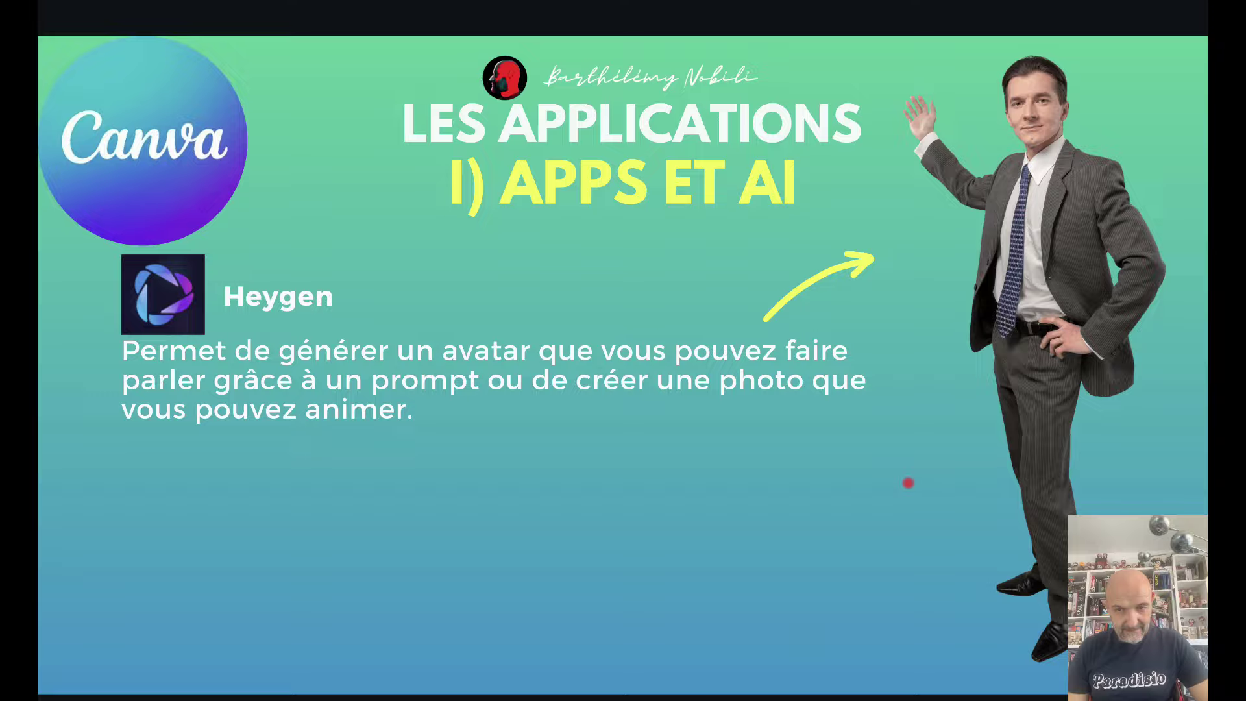
pyautogui.press('Escape')
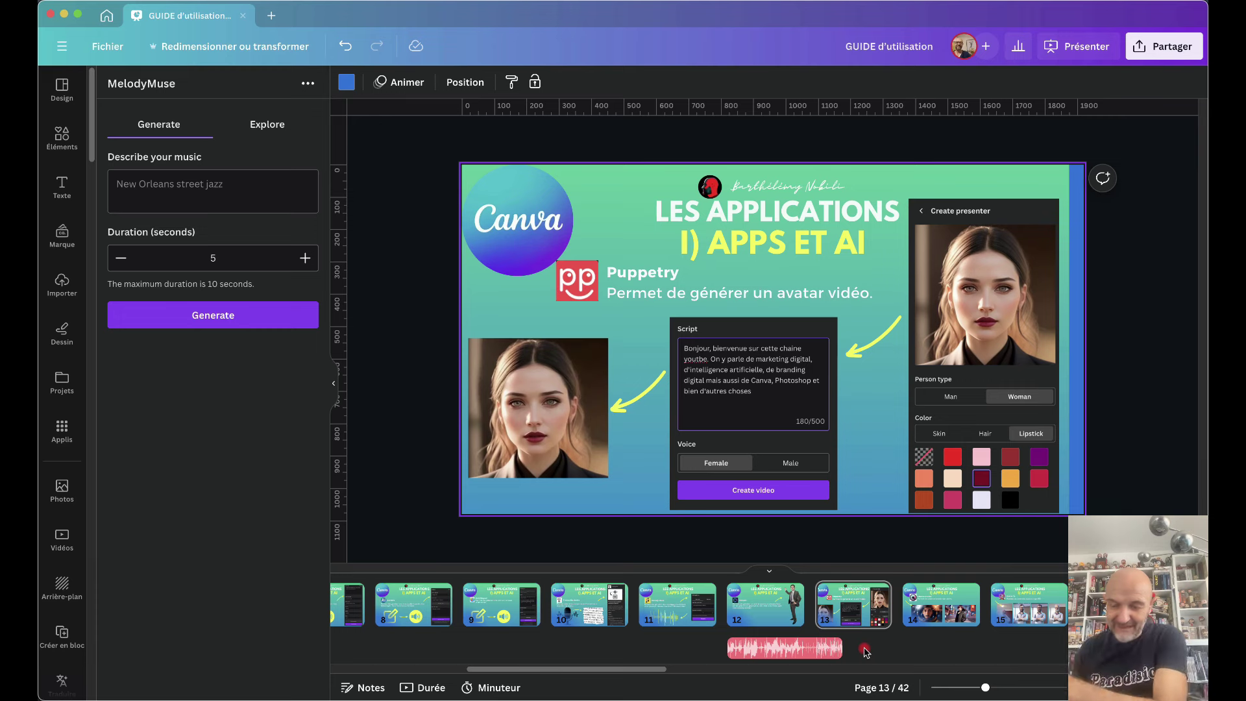
# Trim the end of the audio clip under page 12 to a duration of 5.0 s.
pyautogui.click(840, 648)
pyautogui.moveTo(840, 648); pyautogui.dragTo(810, 653)
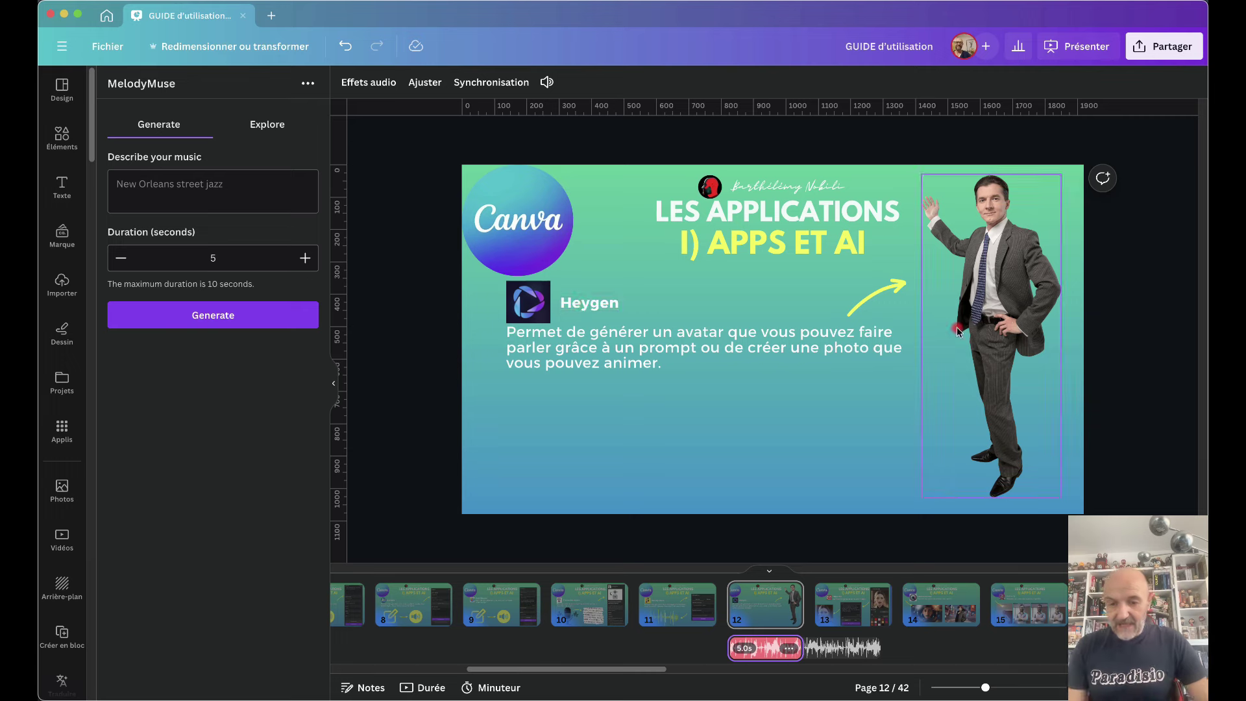
# Go to page 13 and play the enlarged Puppetry avatar video.
pyautogui.click(829, 602)
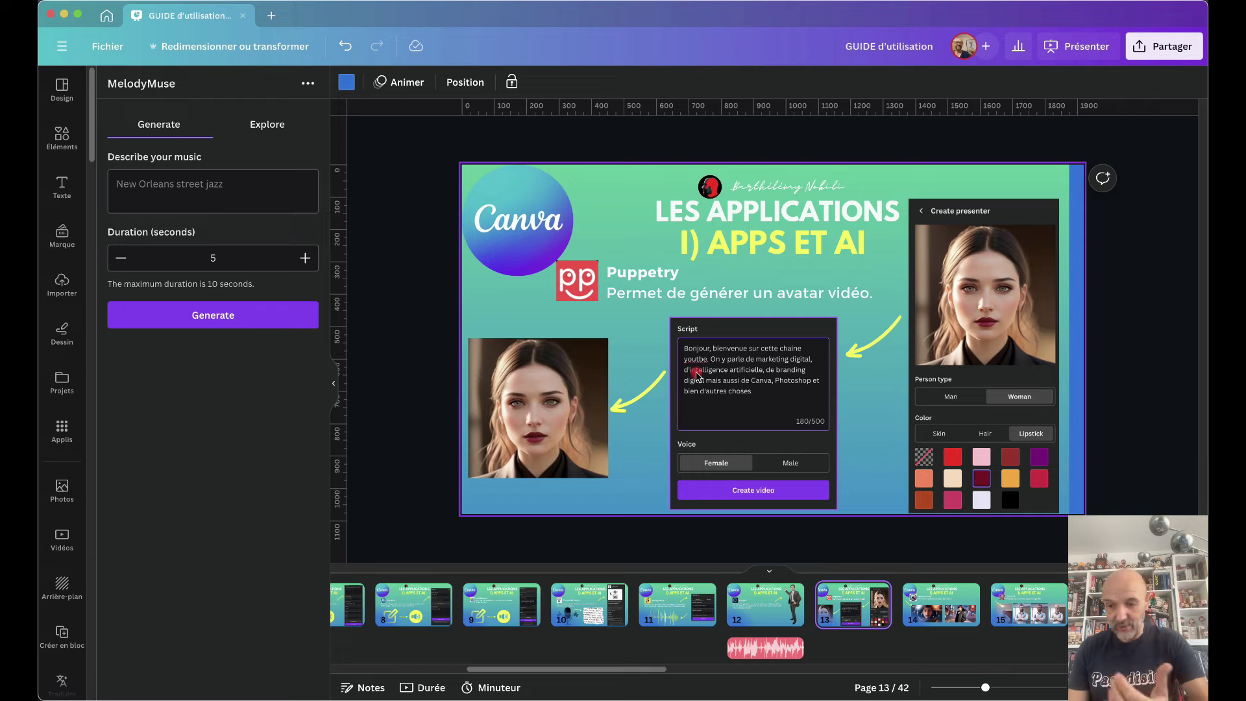
pyautogui.scroll(5, 529, 388)
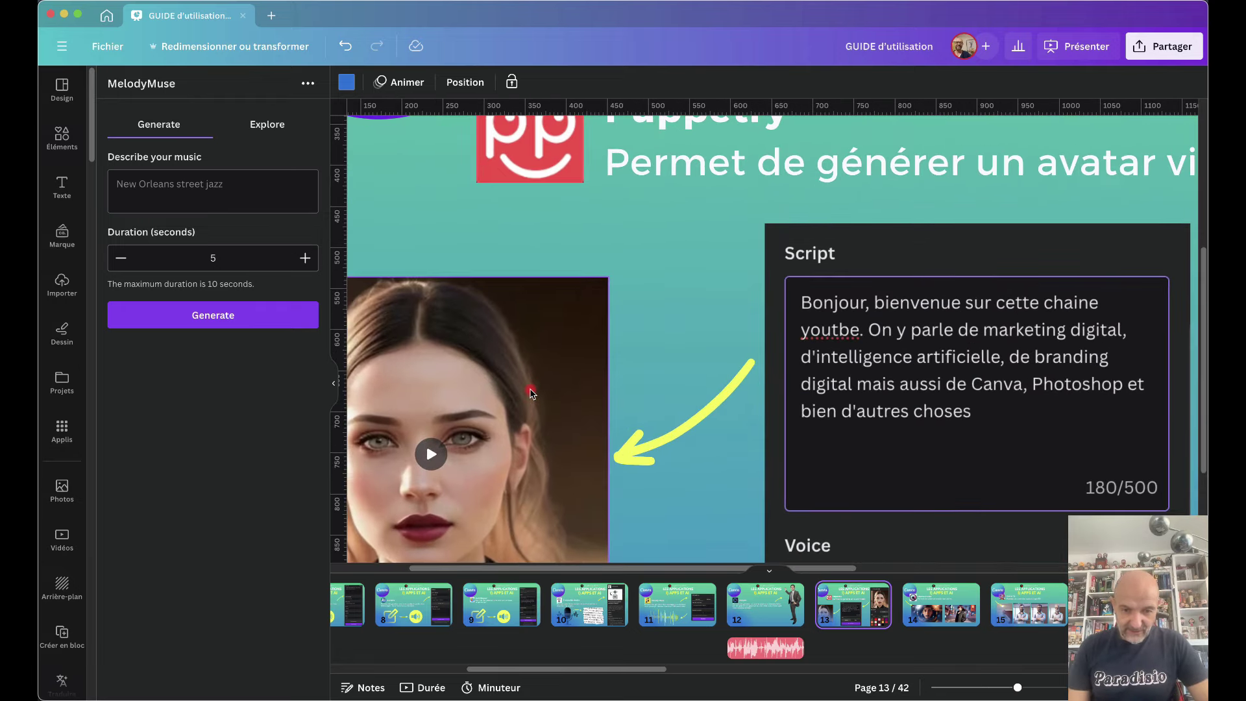
pyautogui.scroll(3, 529, 388)
pyautogui.scroll(-2, 530, 388)
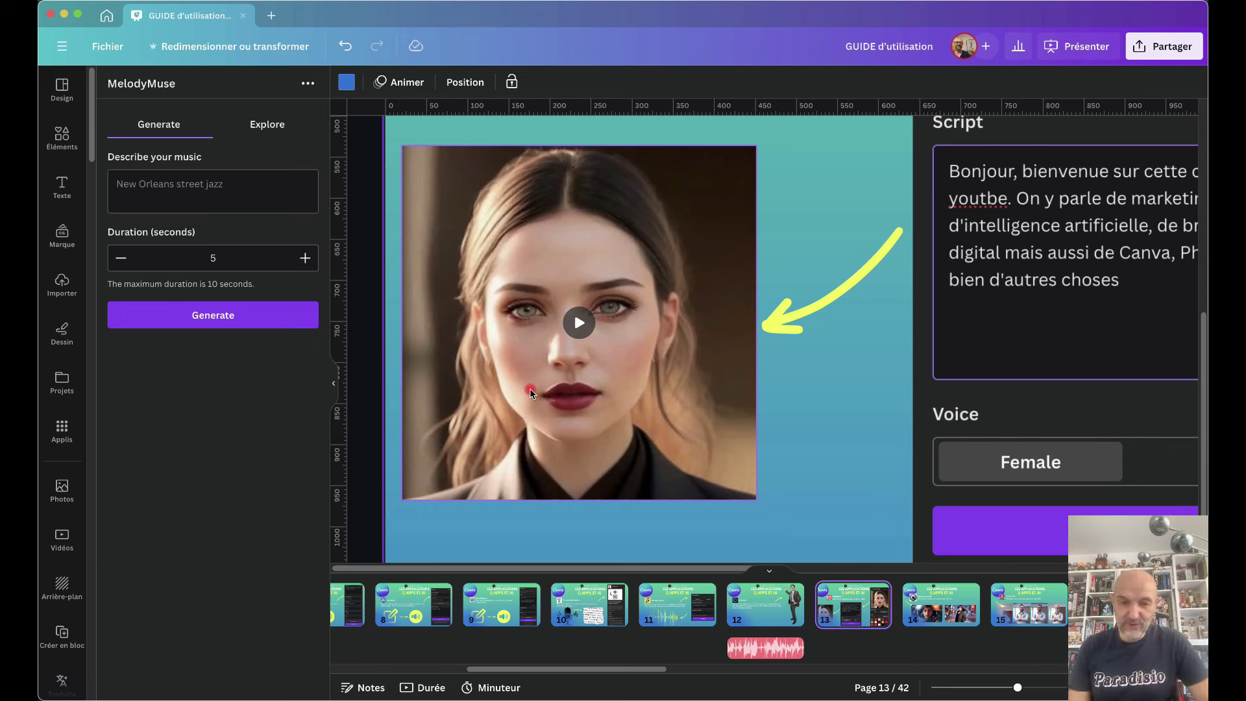
pyautogui.click(529, 388)
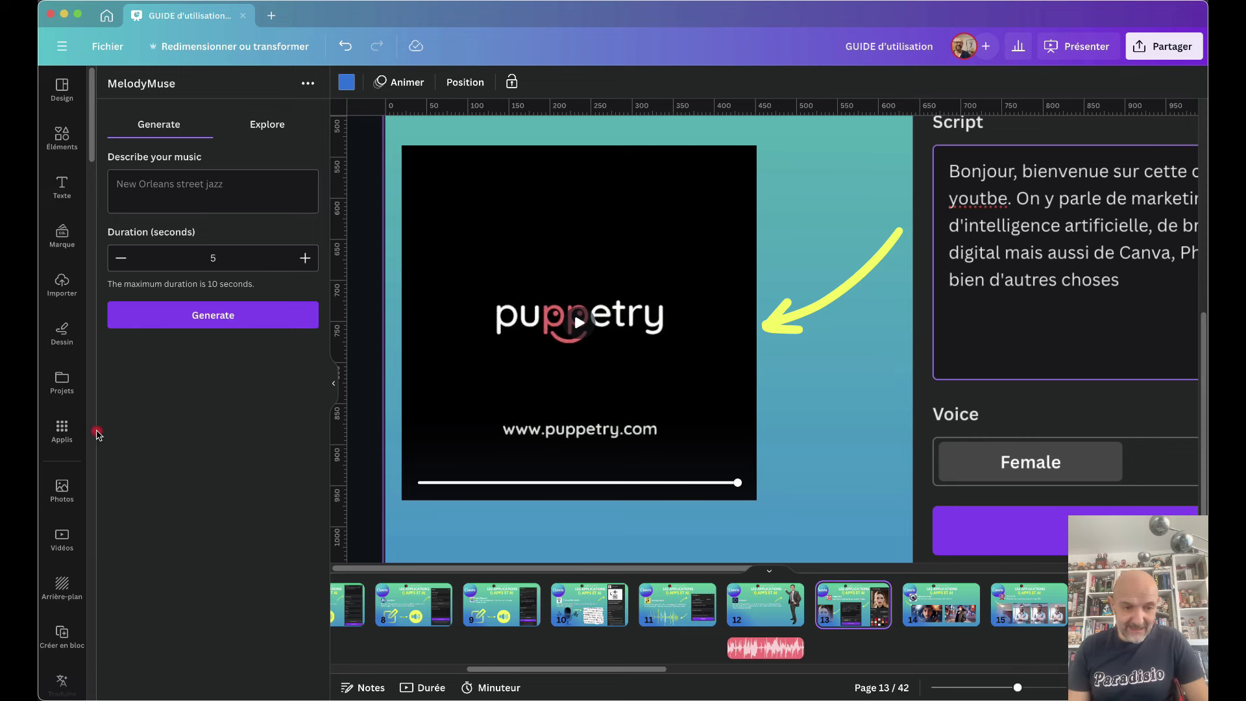
# Search the apps for "PUPPERTRY" and open the Puppetry app.
pyautogui.click(62, 431)
pyautogui.click(198, 91)
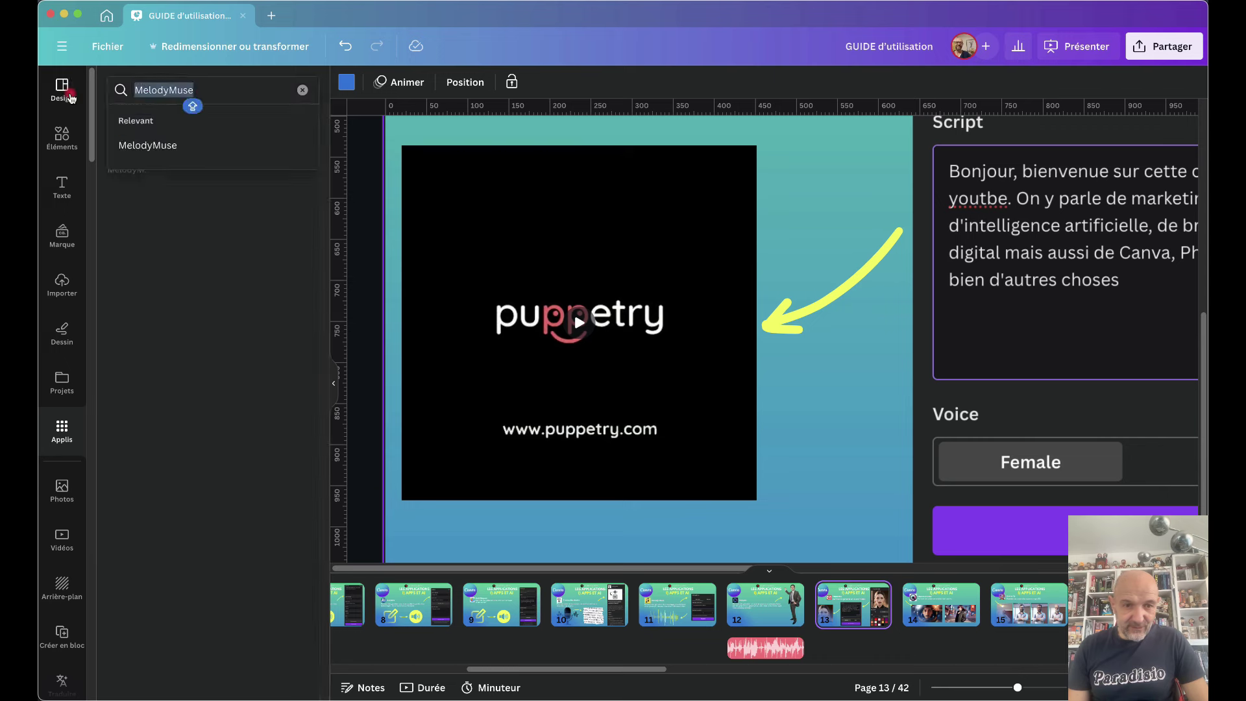
pyautogui.write('PUPPERTRY')
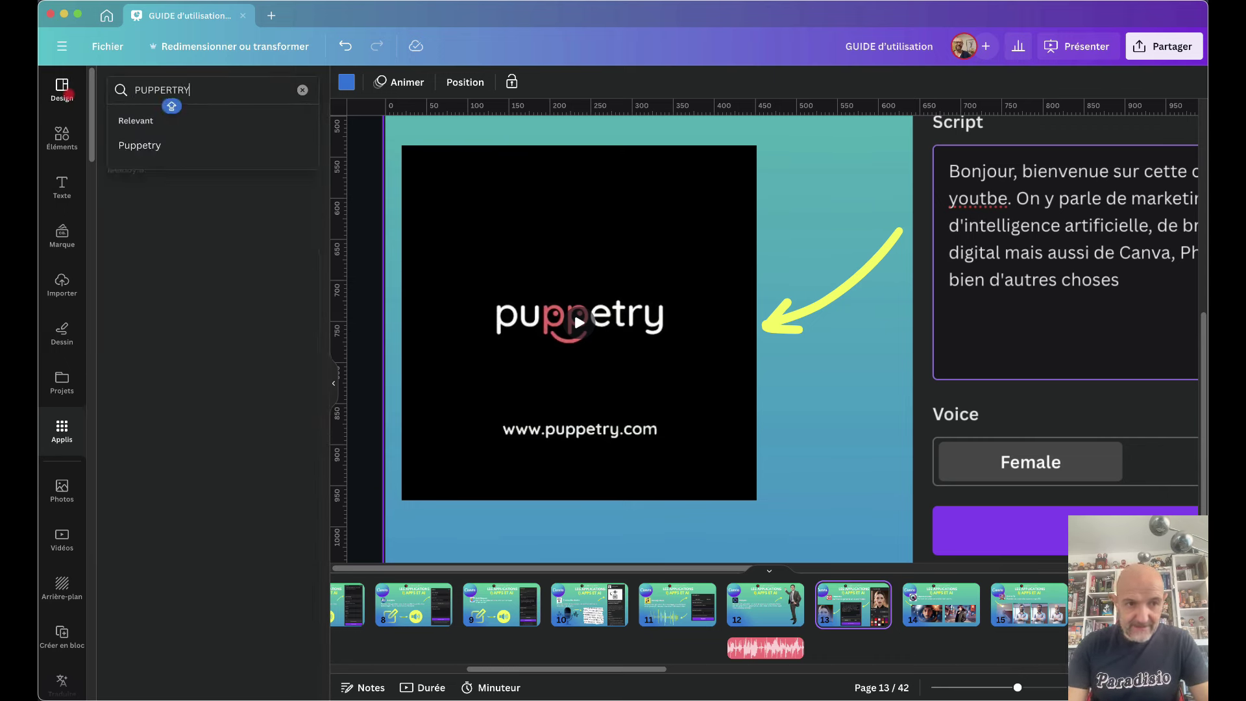
pyautogui.press('Return')
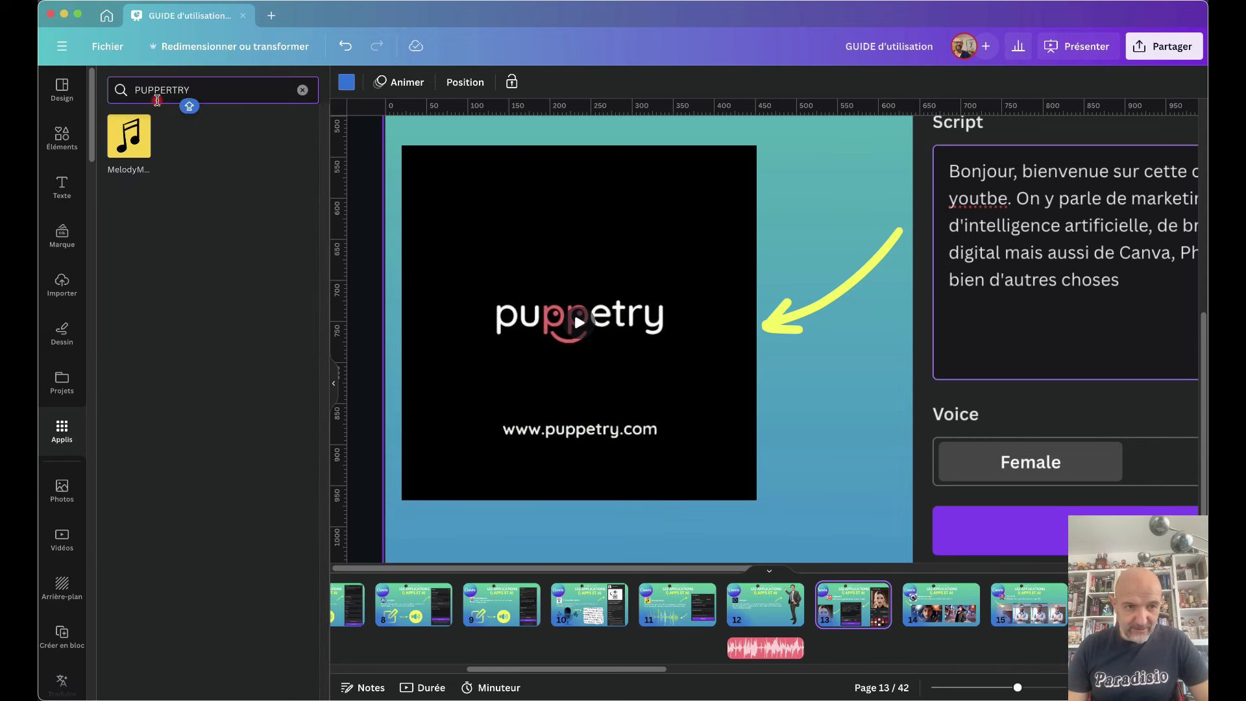
pyautogui.click(129, 137)
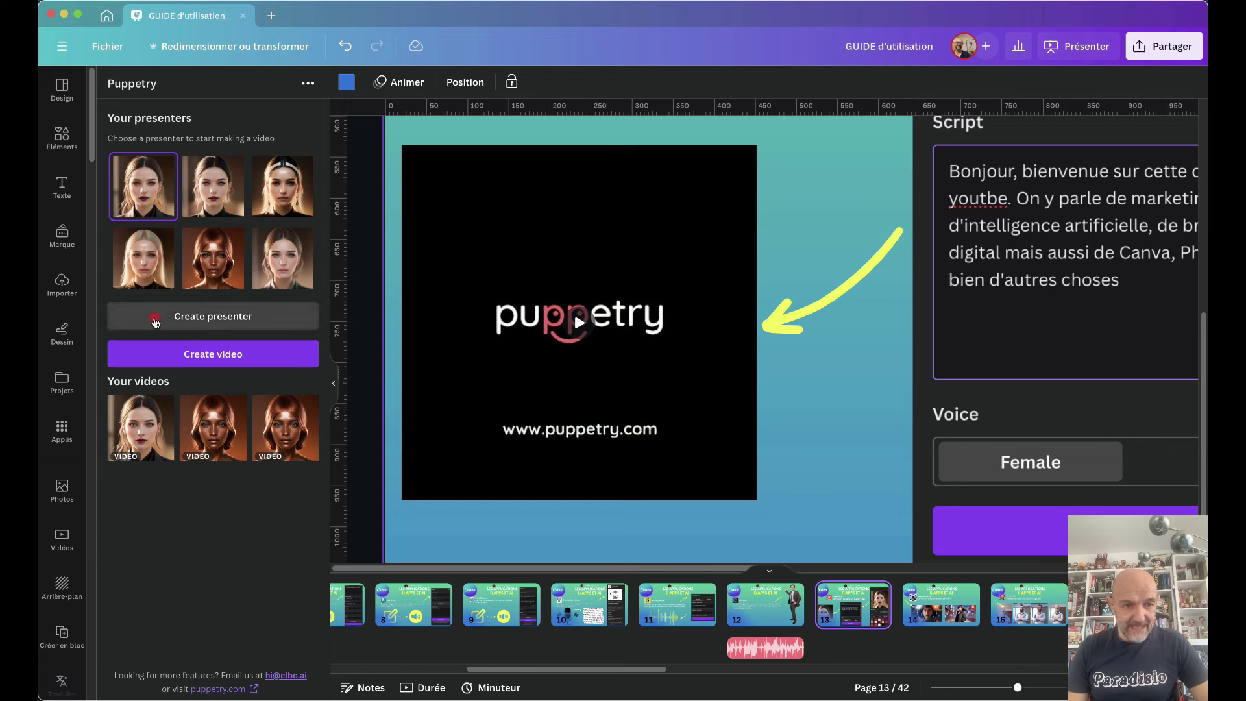
# Start creating a new Puppetry presenter and set the person type to Man.
pyautogui.click(252, 317)
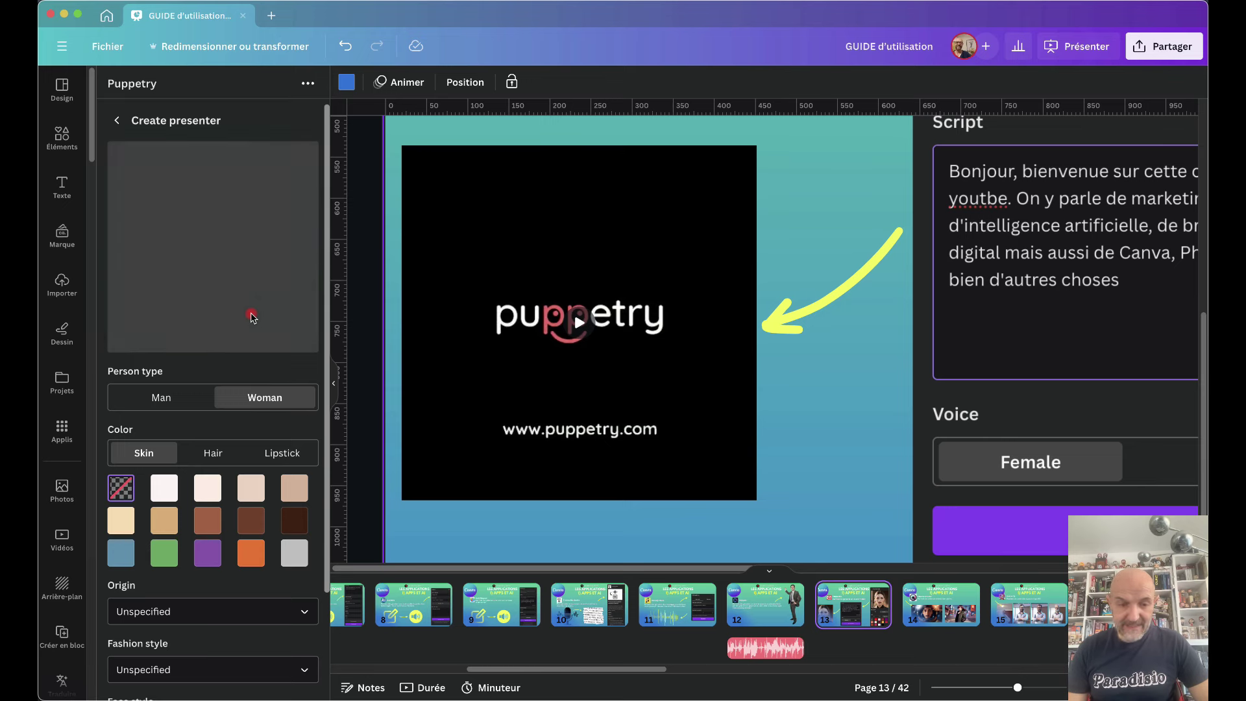
pyautogui.click(157, 401)
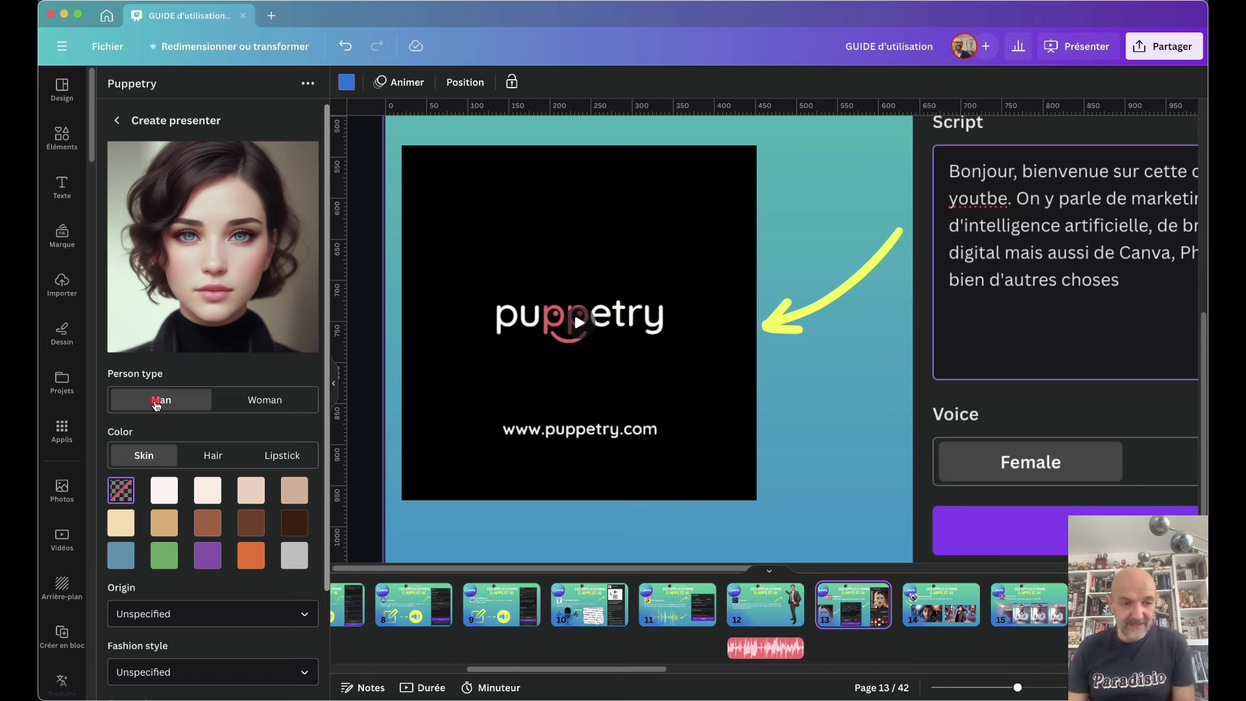
pyautogui.click(236, 399)
pyautogui.click(177, 400)
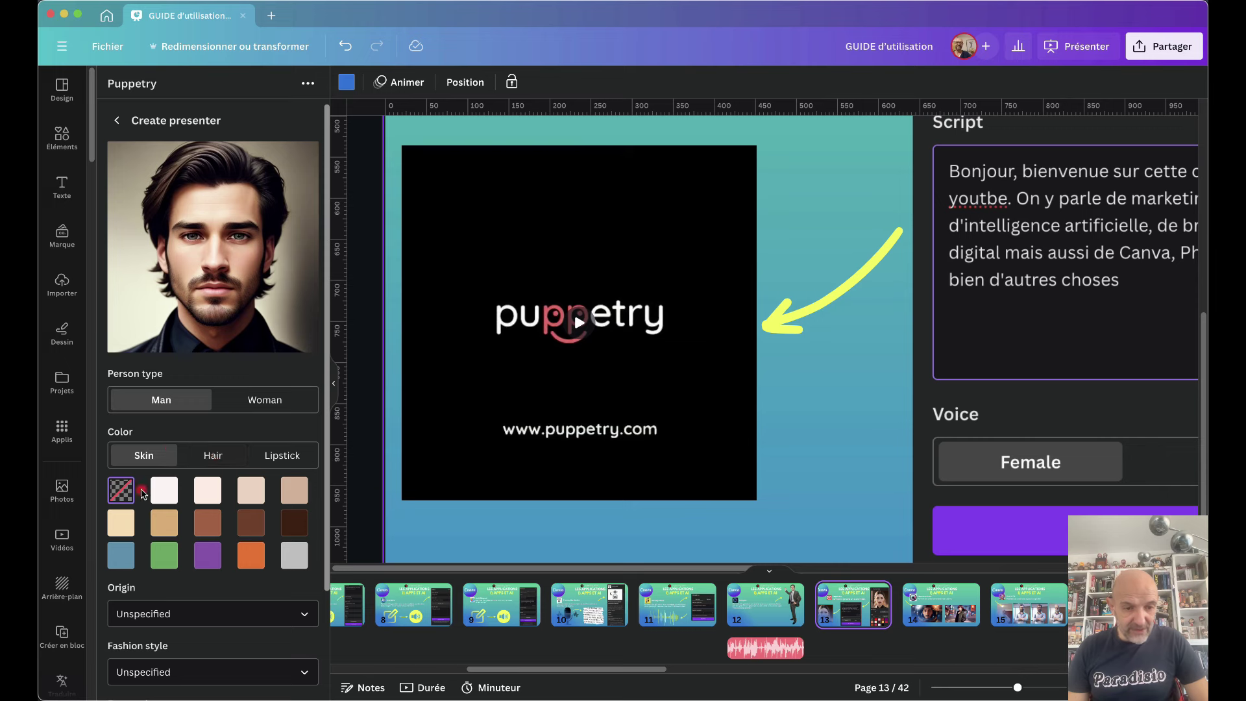
# Give the presenter a tan skin colour, red hair and light pink lipstick.
pyautogui.click(163, 523)
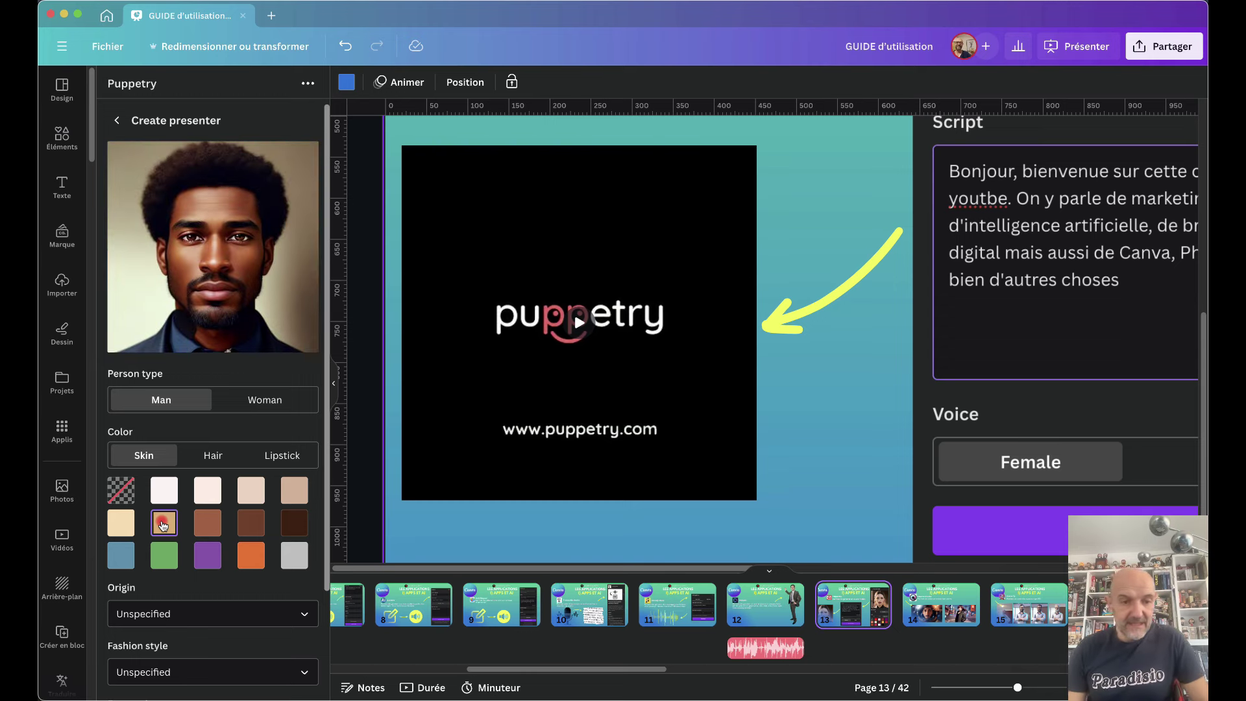
pyautogui.click(216, 456)
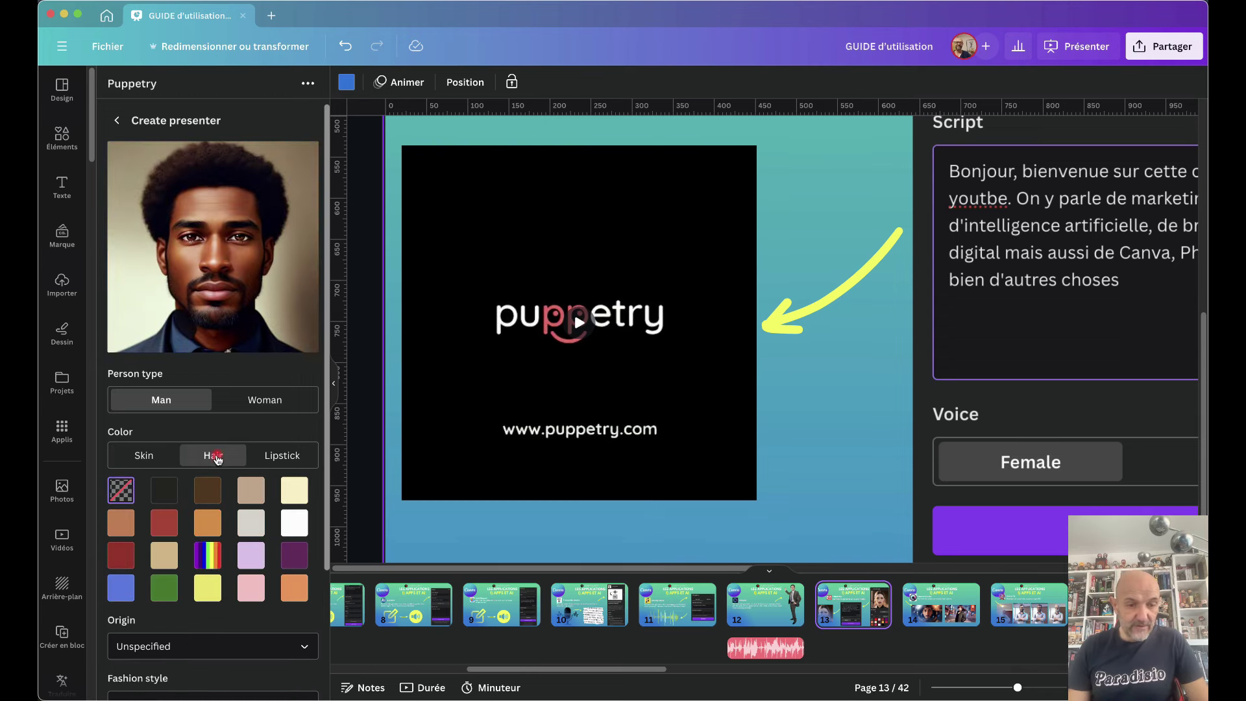
pyautogui.click(161, 527)
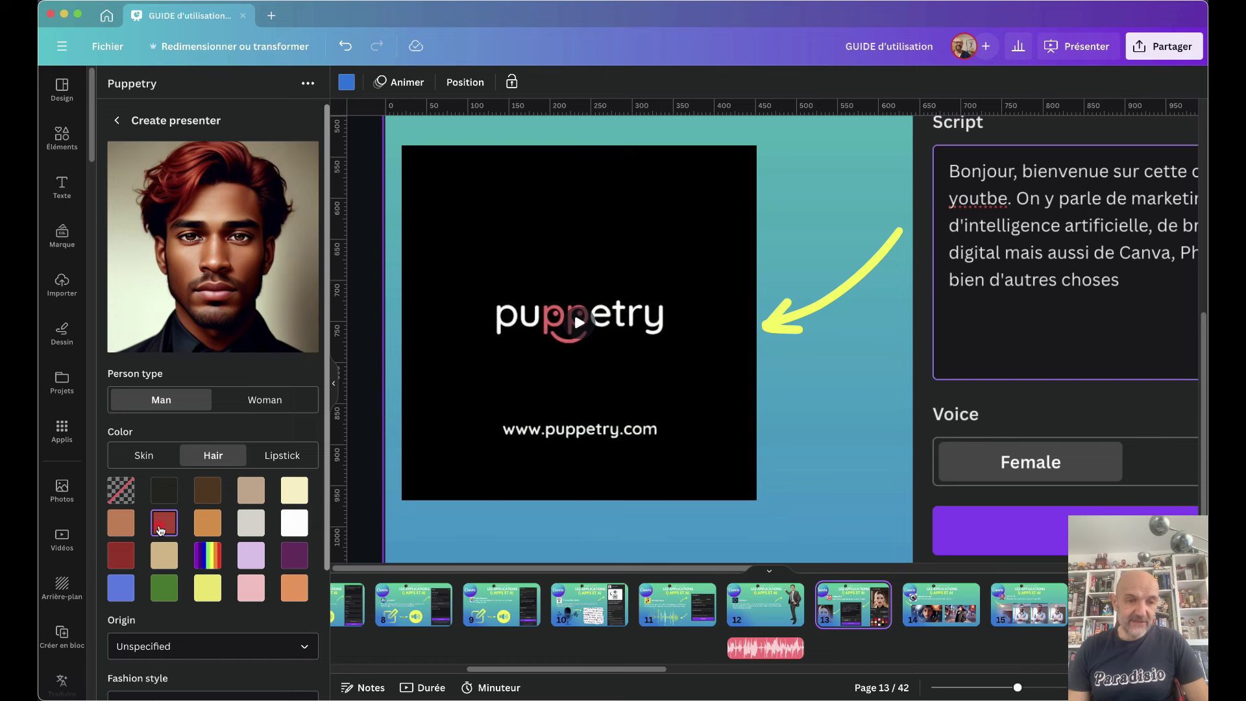
pyautogui.click(278, 456)
pyautogui.click(208, 491)
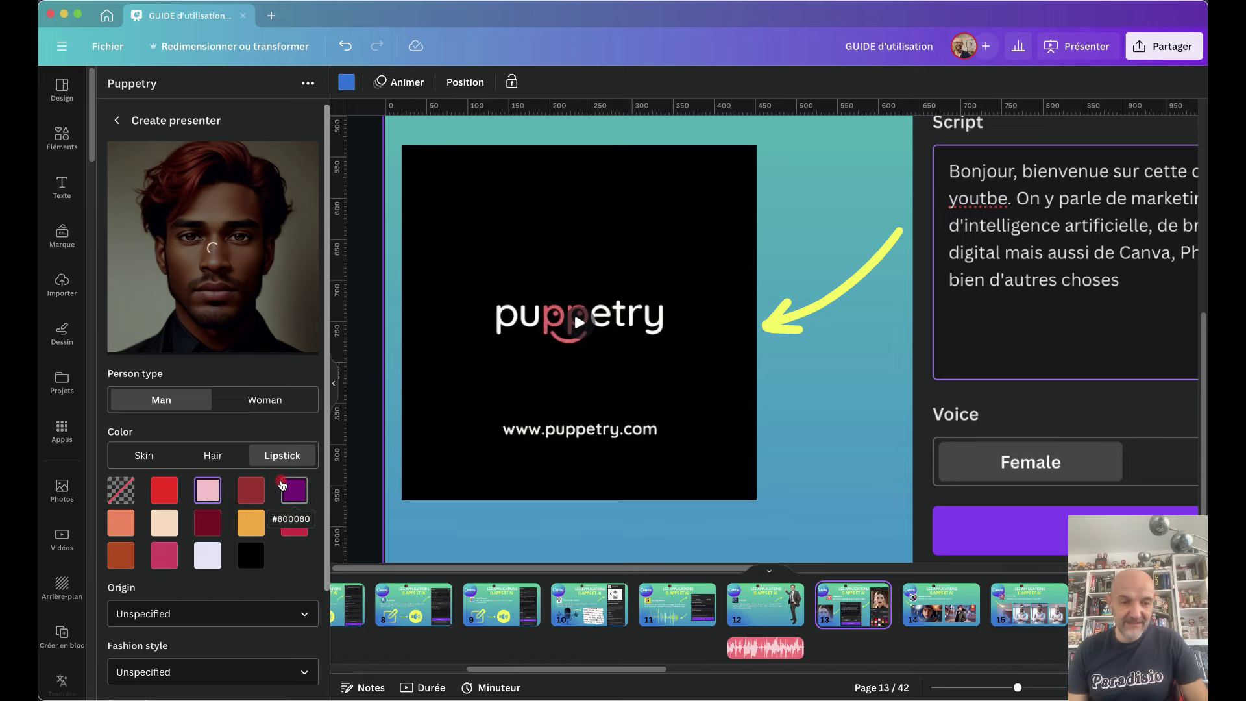
# Set the presenter's origin to East Asia and the fashion style to Sophisticated, checking the updated portrait.
pyautogui.scroll(-3, 277, 584)
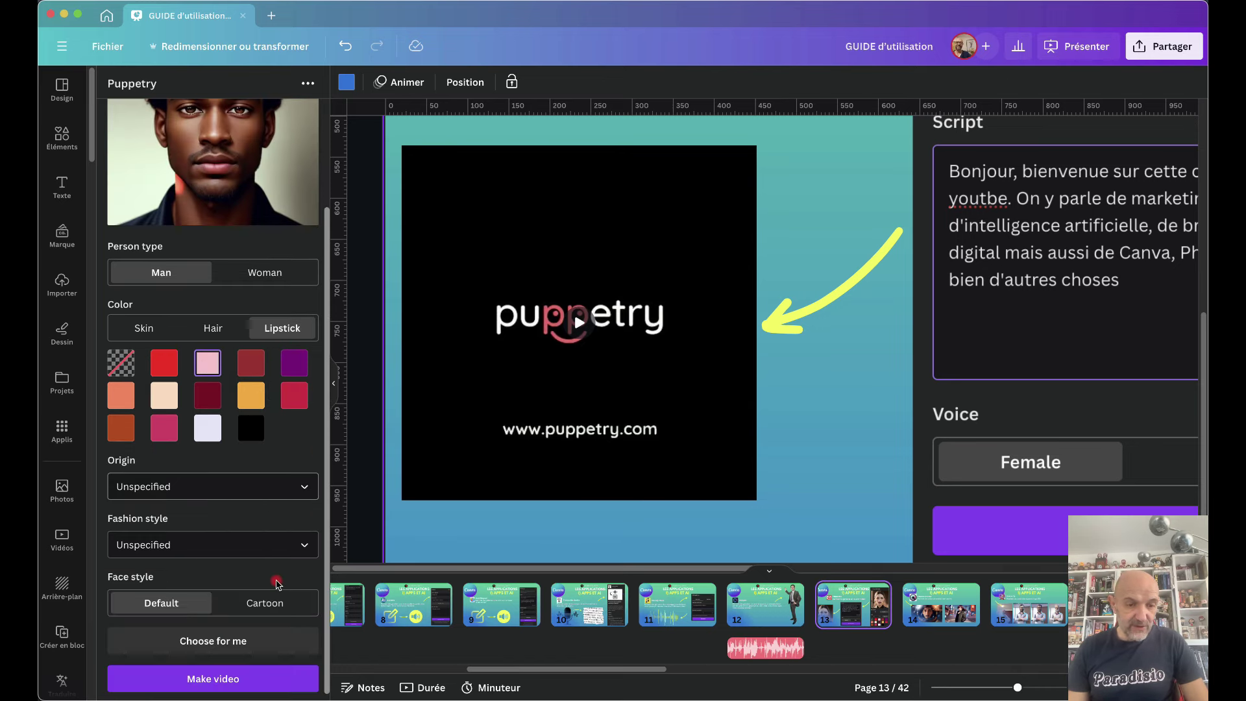
pyautogui.click(305, 488)
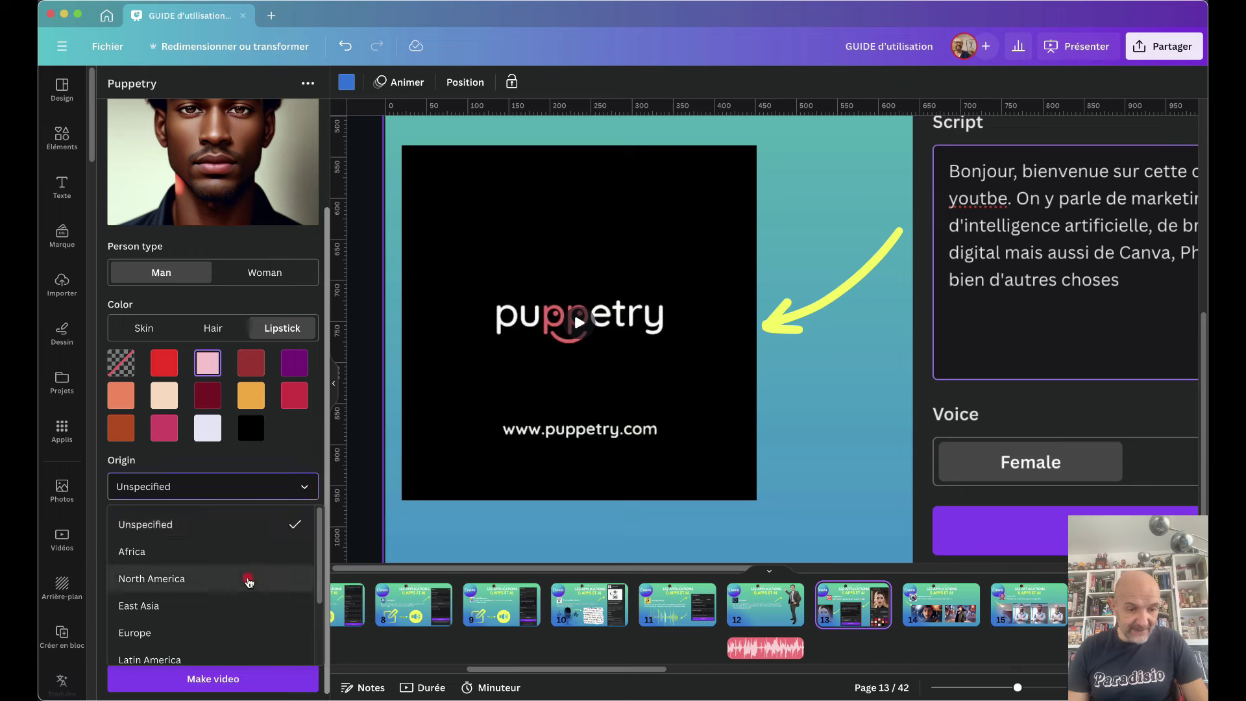
pyautogui.click(155, 605)
pyautogui.scroll(2, 263, 465)
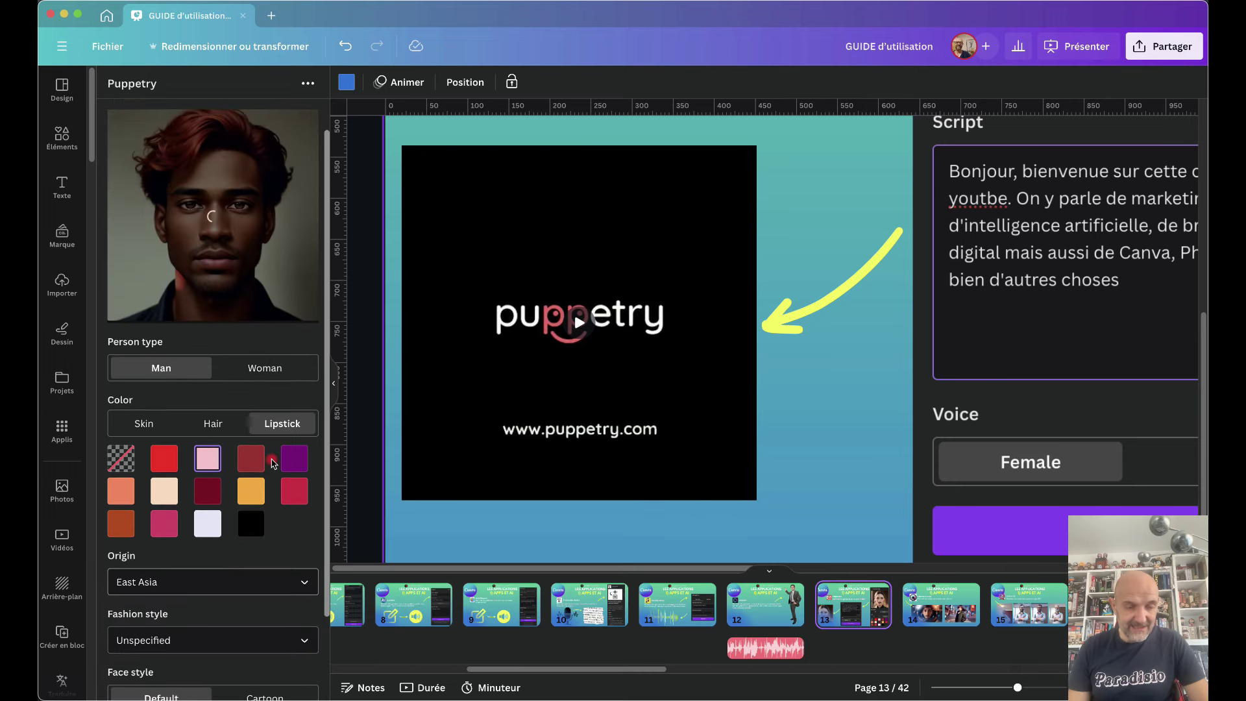
pyautogui.scroll(-2, 285, 506)
pyautogui.click(310, 546)
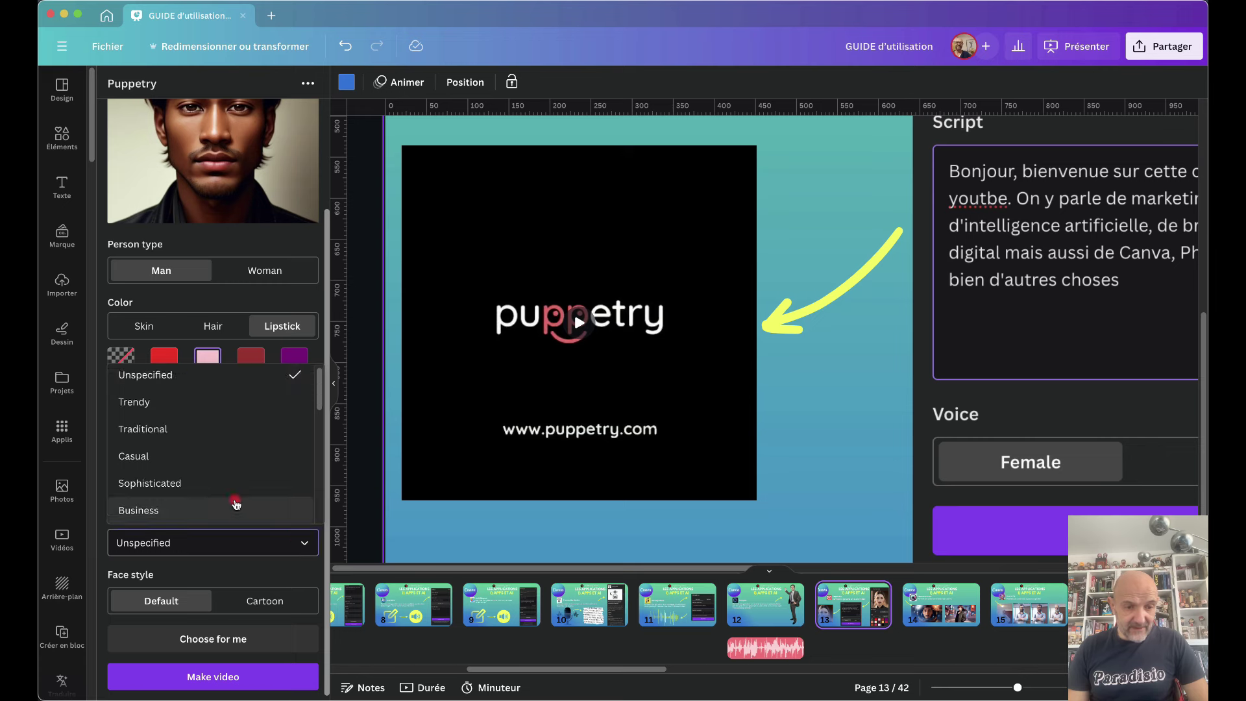
pyautogui.scroll(-1, 236, 501)
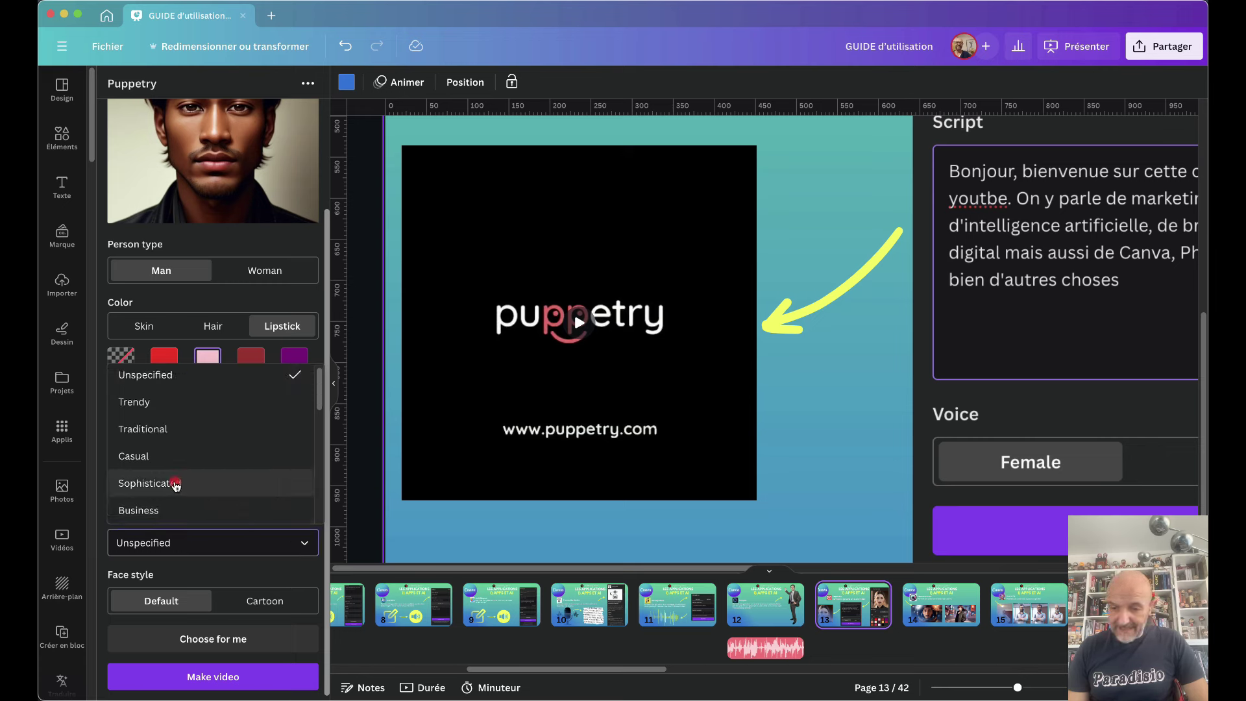
pyautogui.click(176, 483)
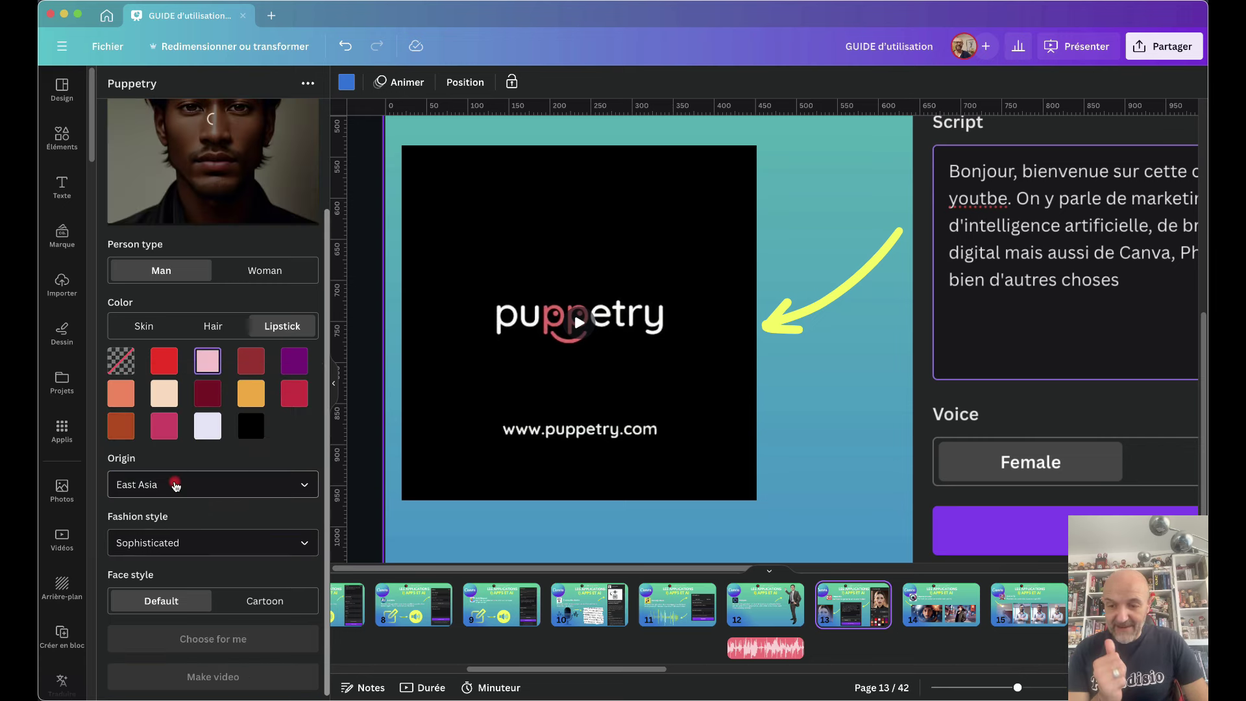
pyautogui.scroll(2, 238, 476)
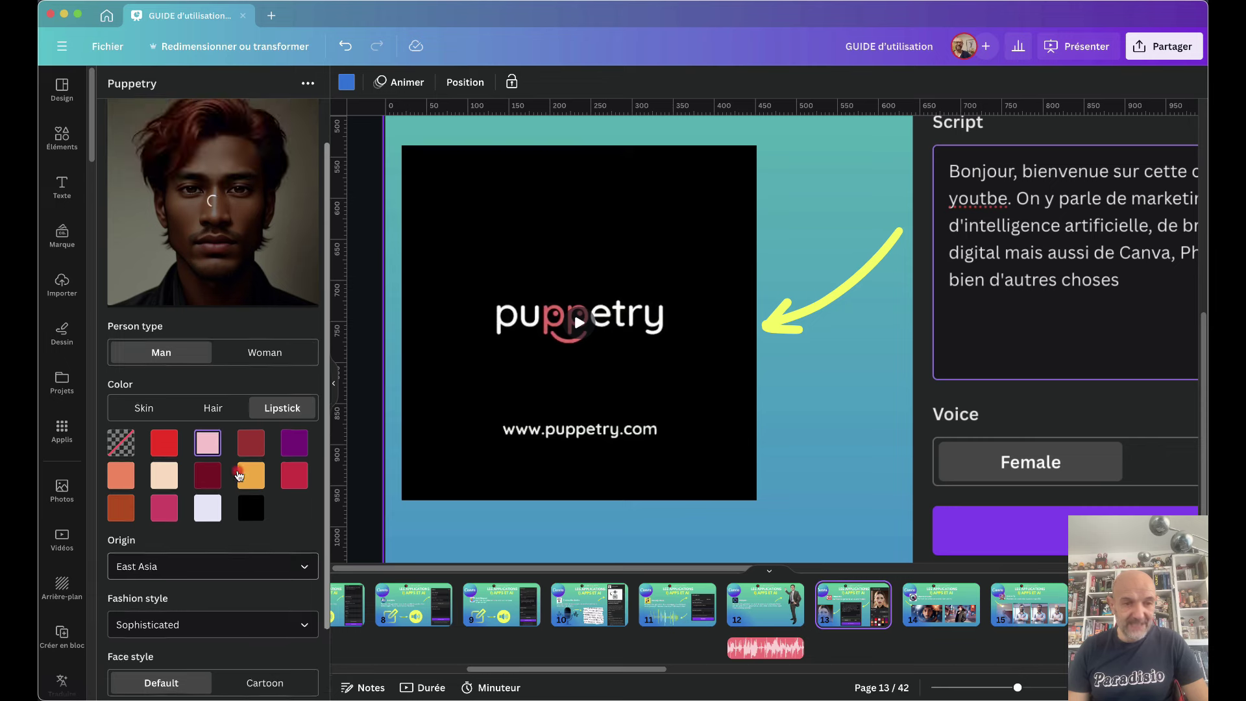
pyautogui.scroll(-2, 238, 476)
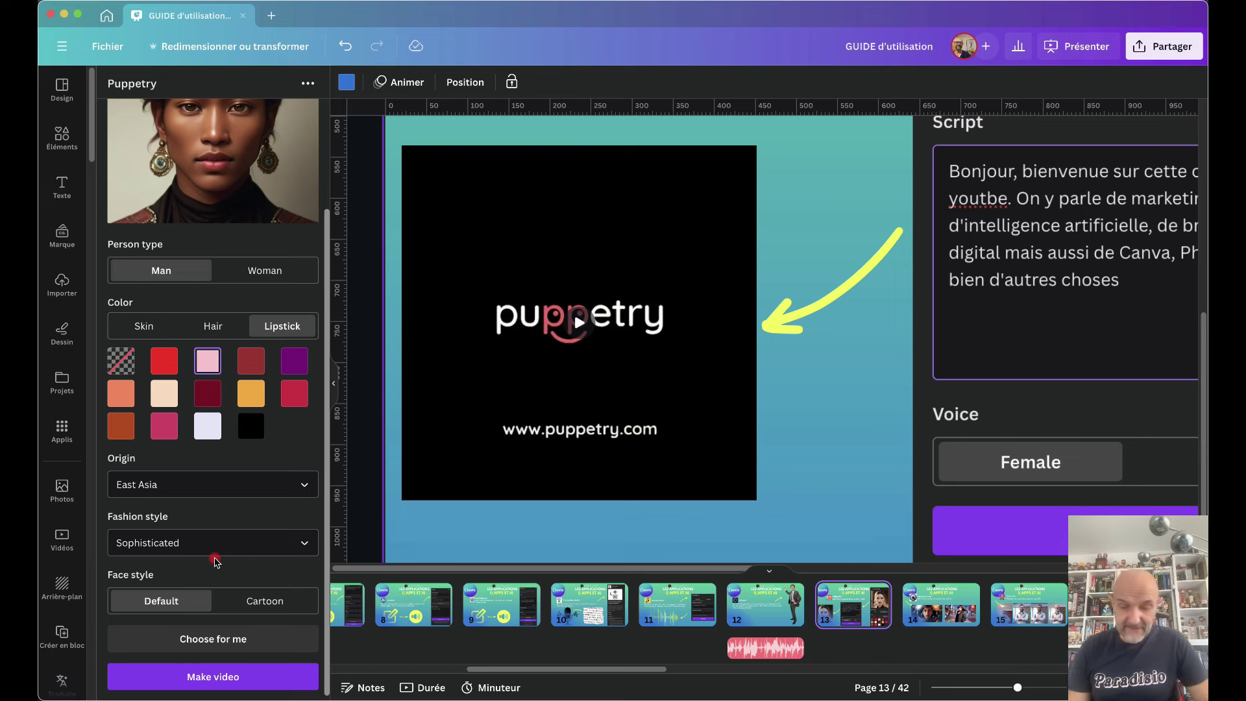
# Change the presenter's face style to Cartoon and start making a video with an empty script ready for entry.
pyautogui.click(263, 600)
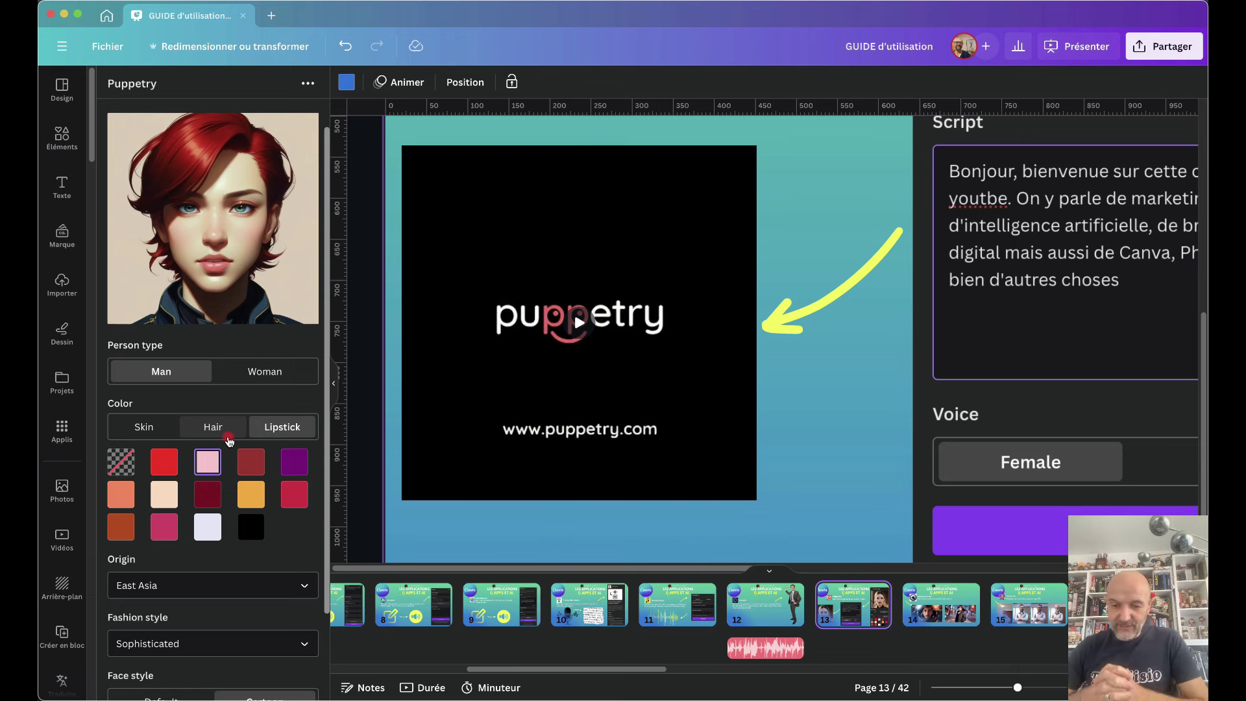
pyautogui.scroll(-3, 247, 519)
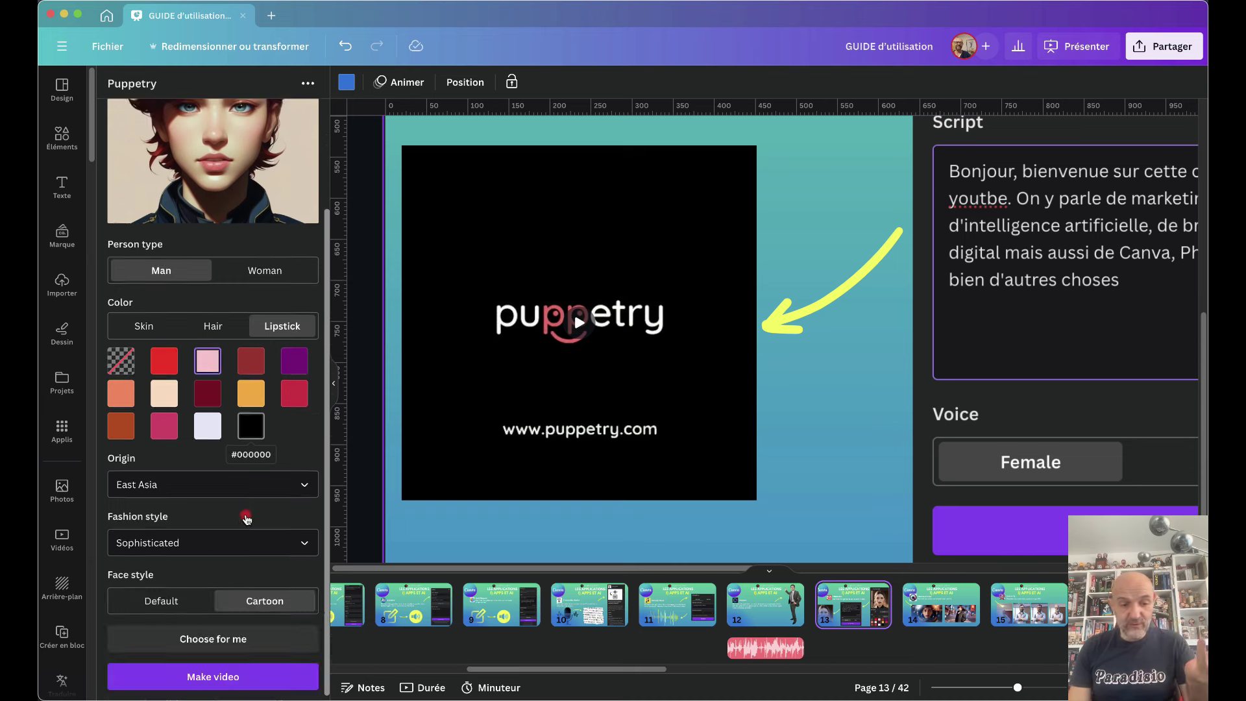
pyautogui.click(184, 680)
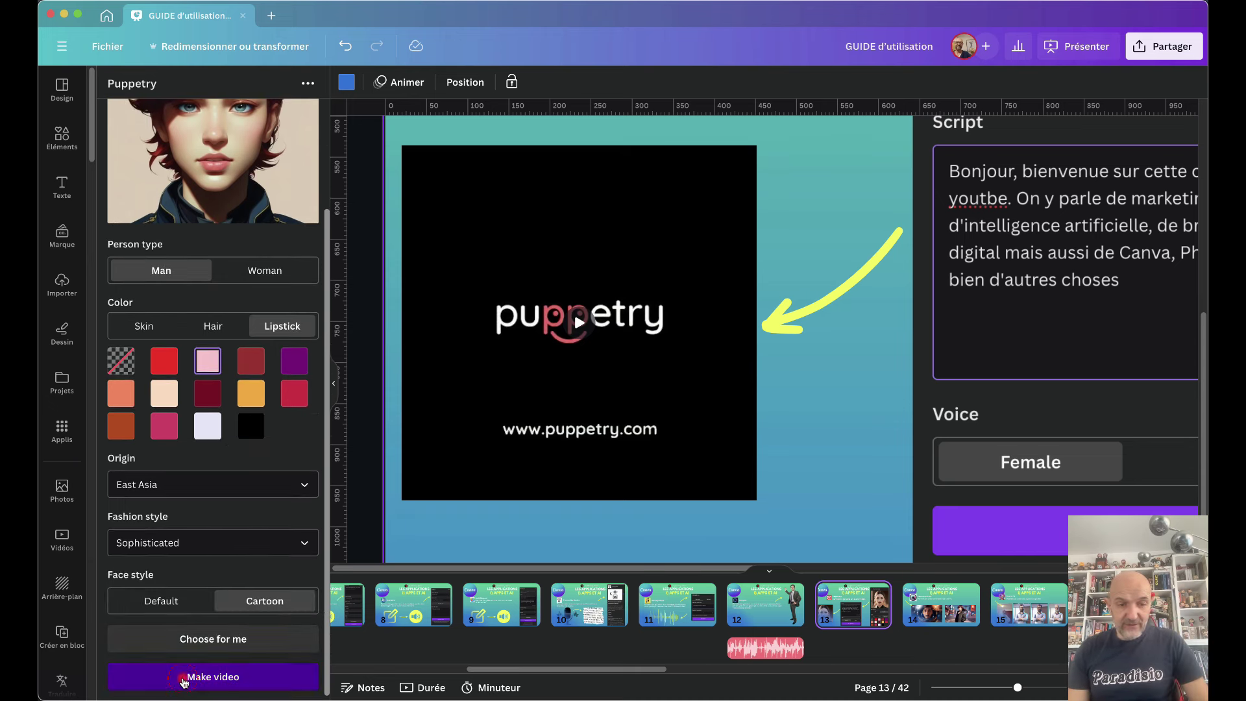
pyautogui.click(142, 408)
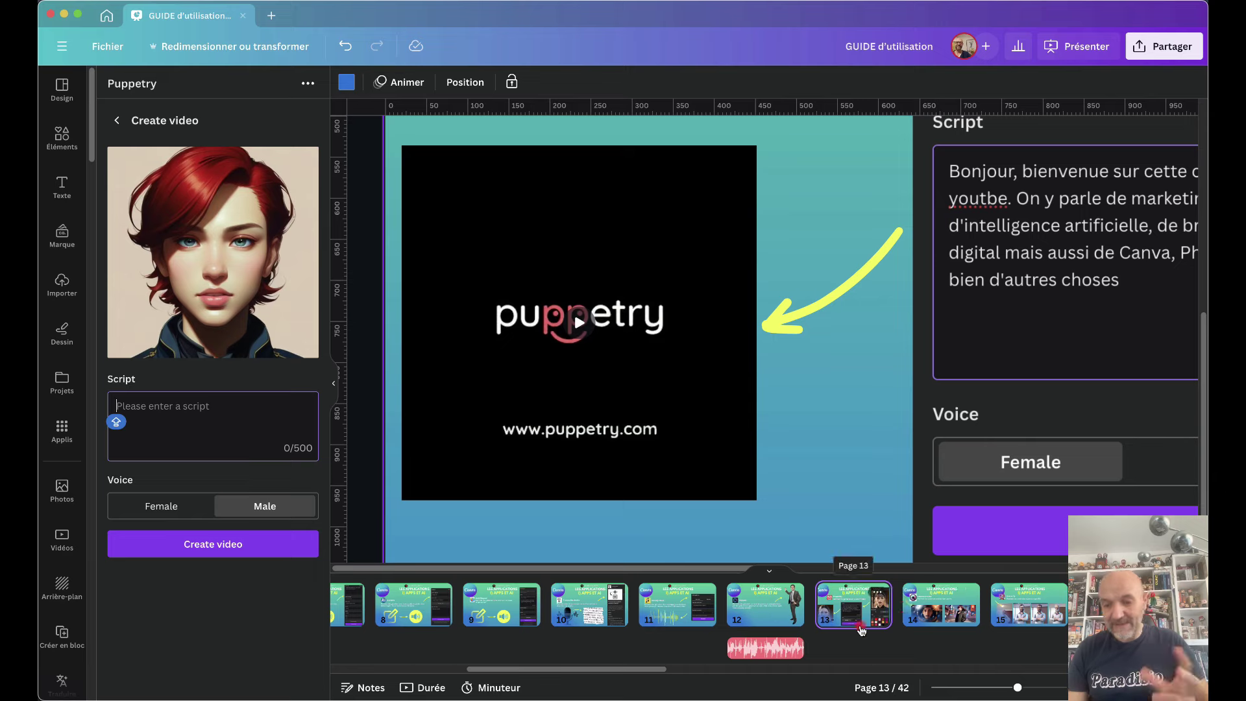
# Go to page 14 about Lalamu Studio and play the anime woman video and the astronaut video.
pyautogui.click(927, 602)
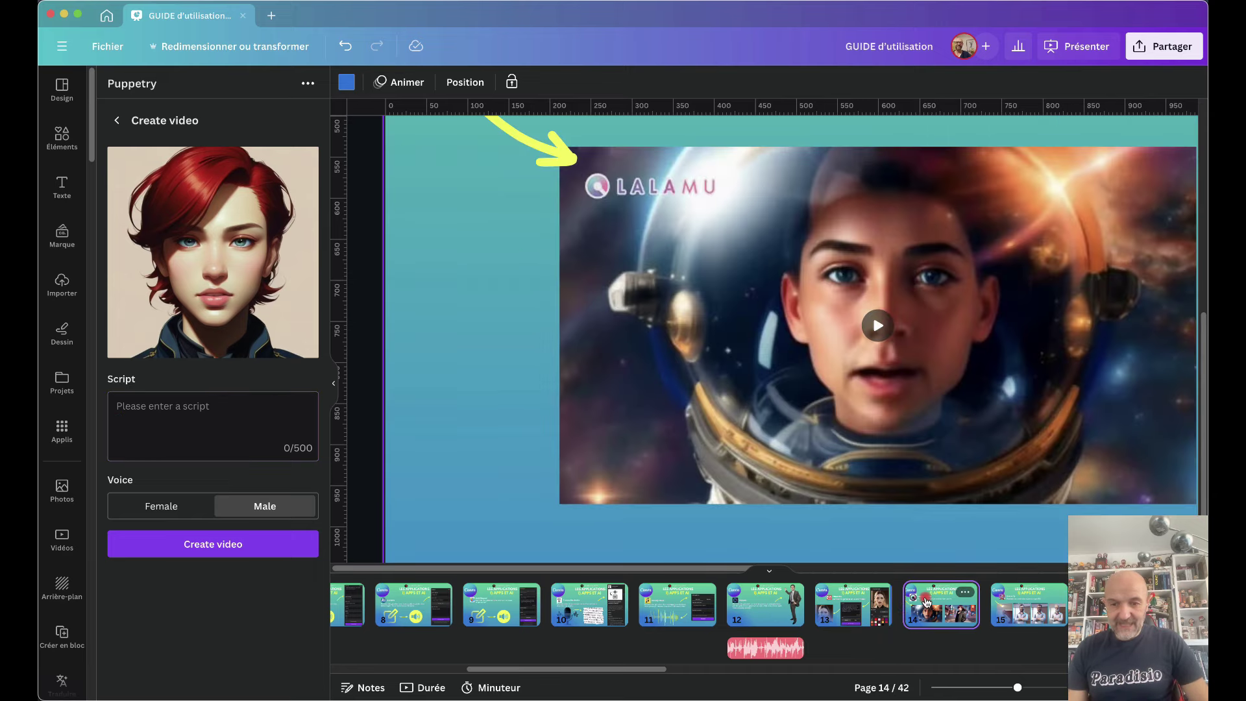
pyautogui.hscroll(8, 1024, 502)
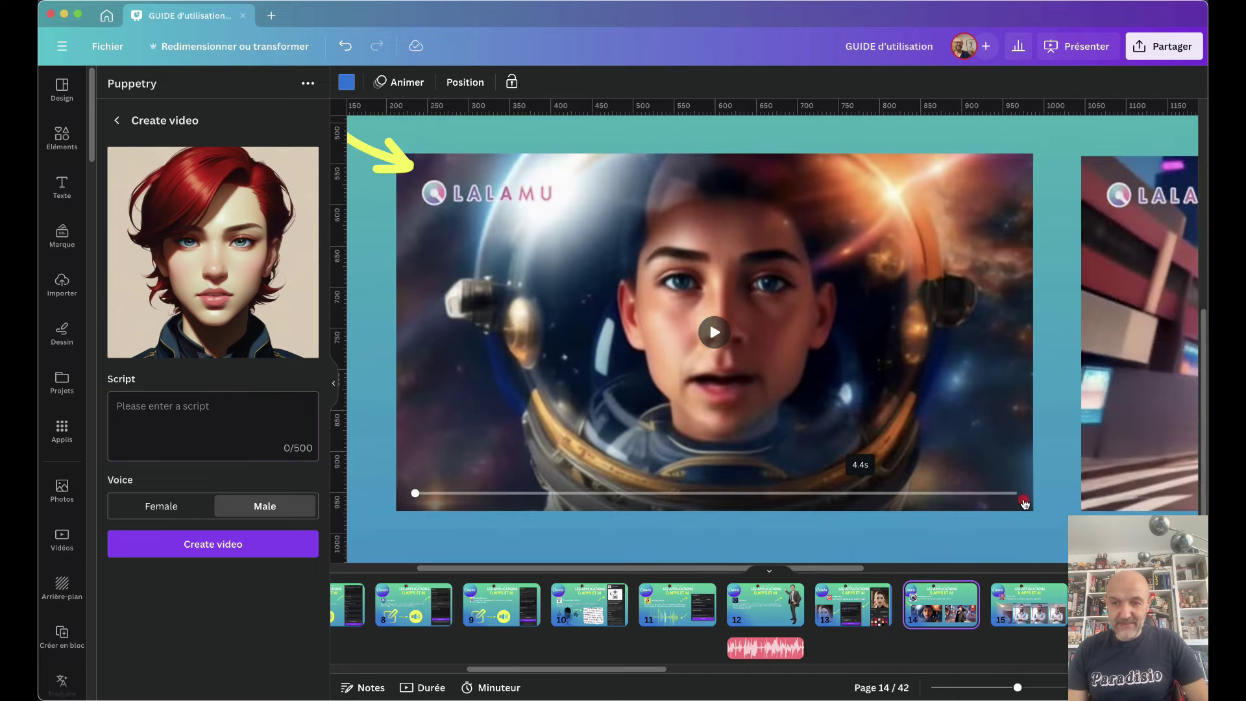
pyautogui.scroll(-5, 1024, 503)
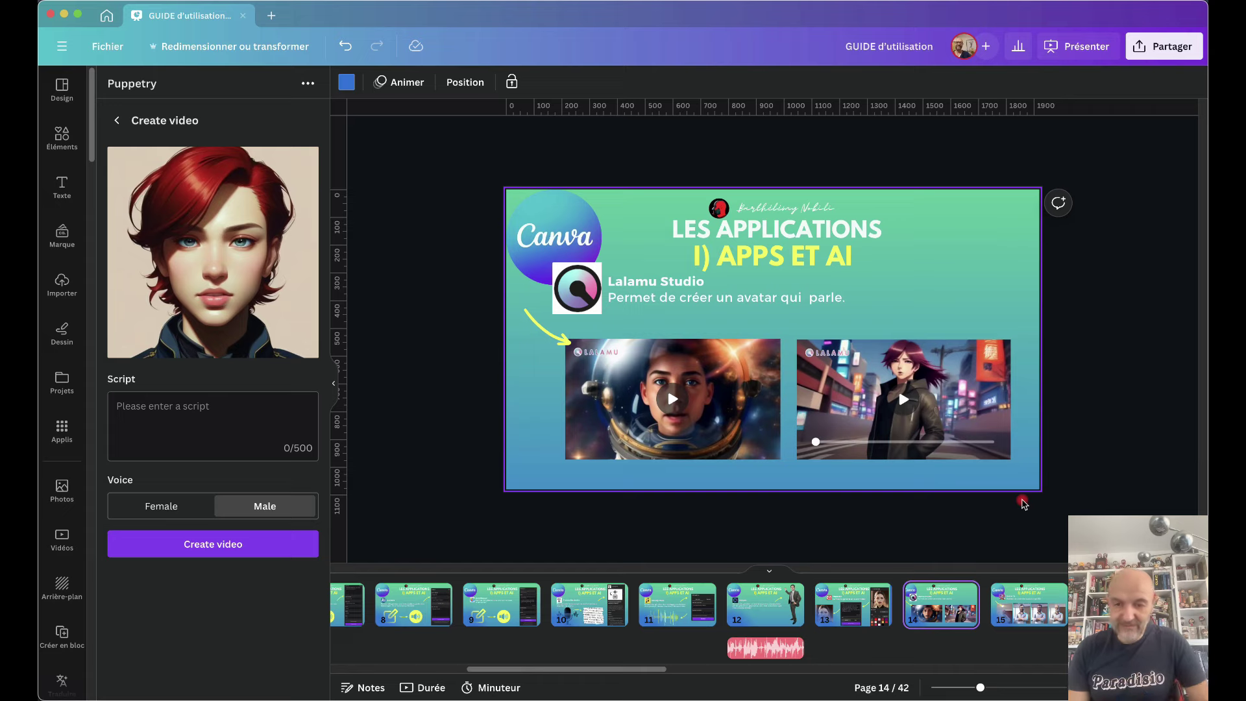
pyautogui.scroll(5, 1024, 502)
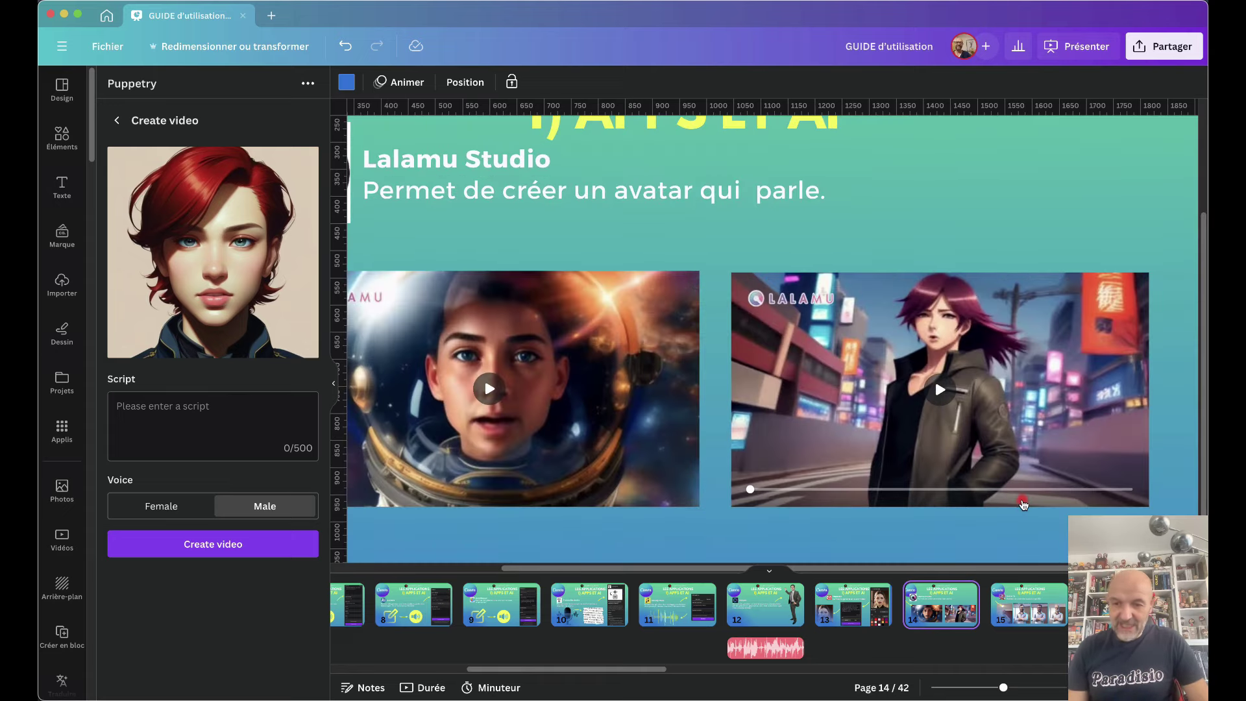
pyautogui.click(940, 389)
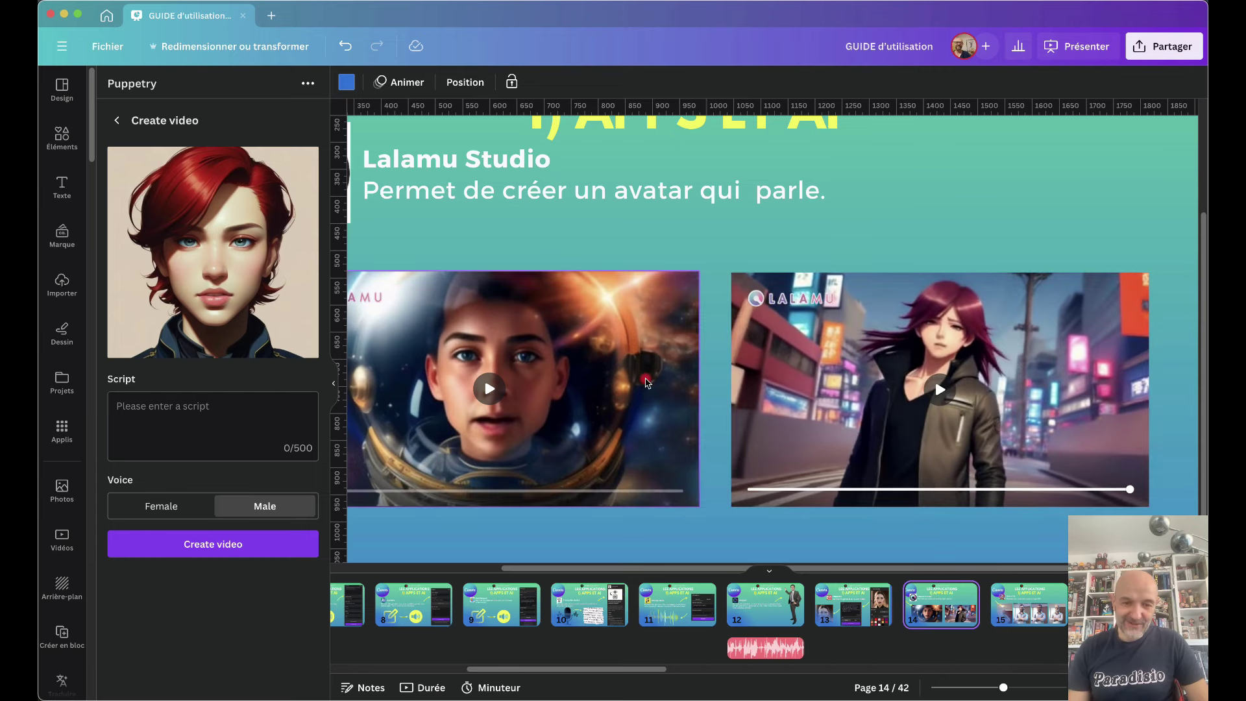
pyautogui.click(495, 395)
pyautogui.hscroll(-3, 964, 442)
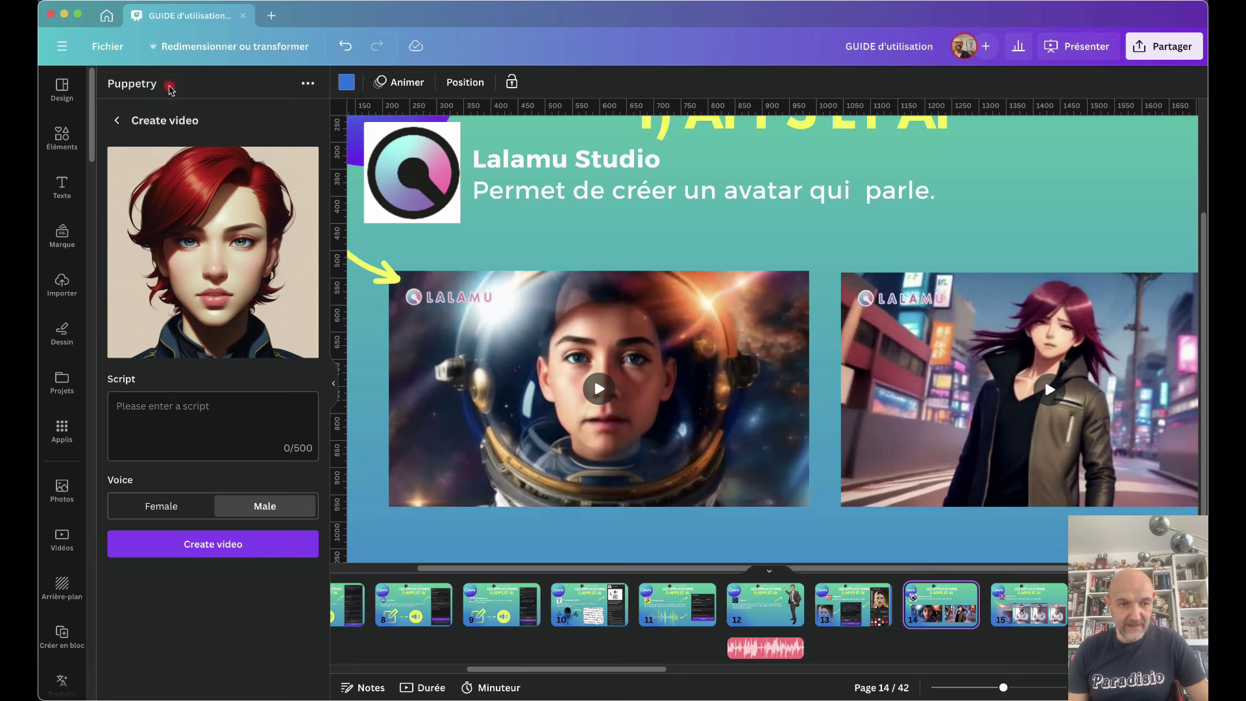
# Leave Puppetry, search the apps for "LAL" and open the Lalamu Studio app.
pyautogui.click(118, 121)
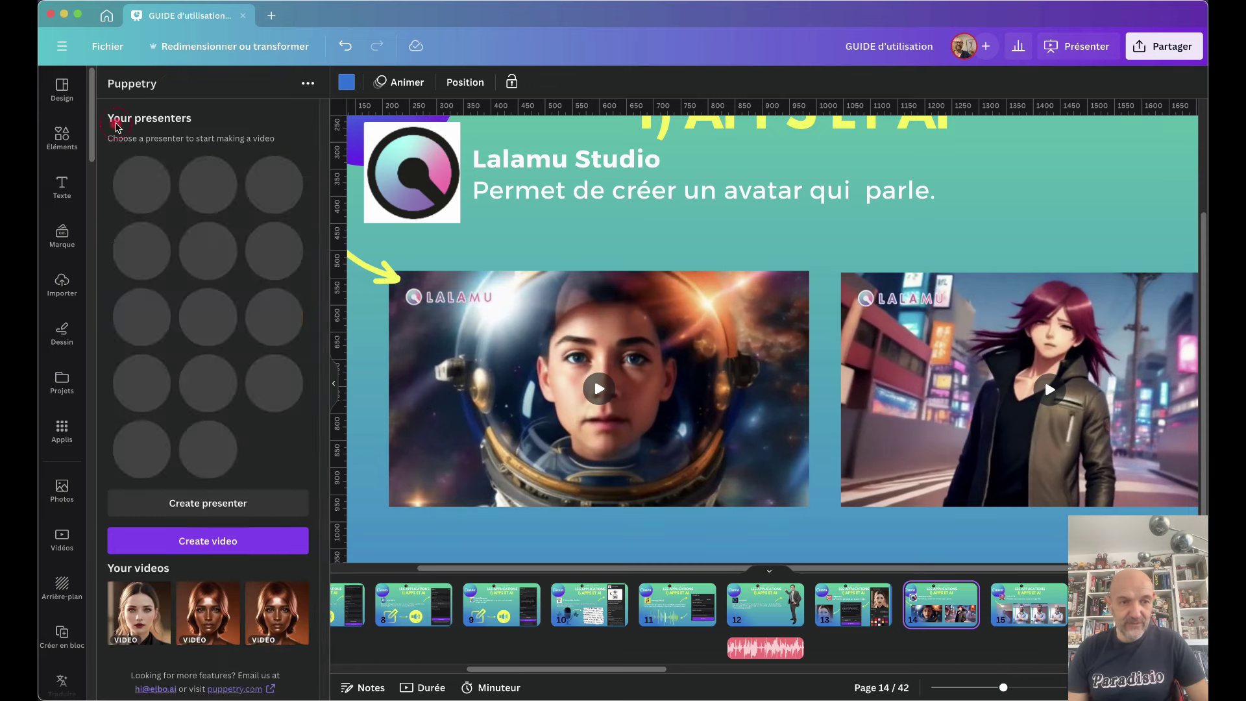
pyautogui.click(61, 431)
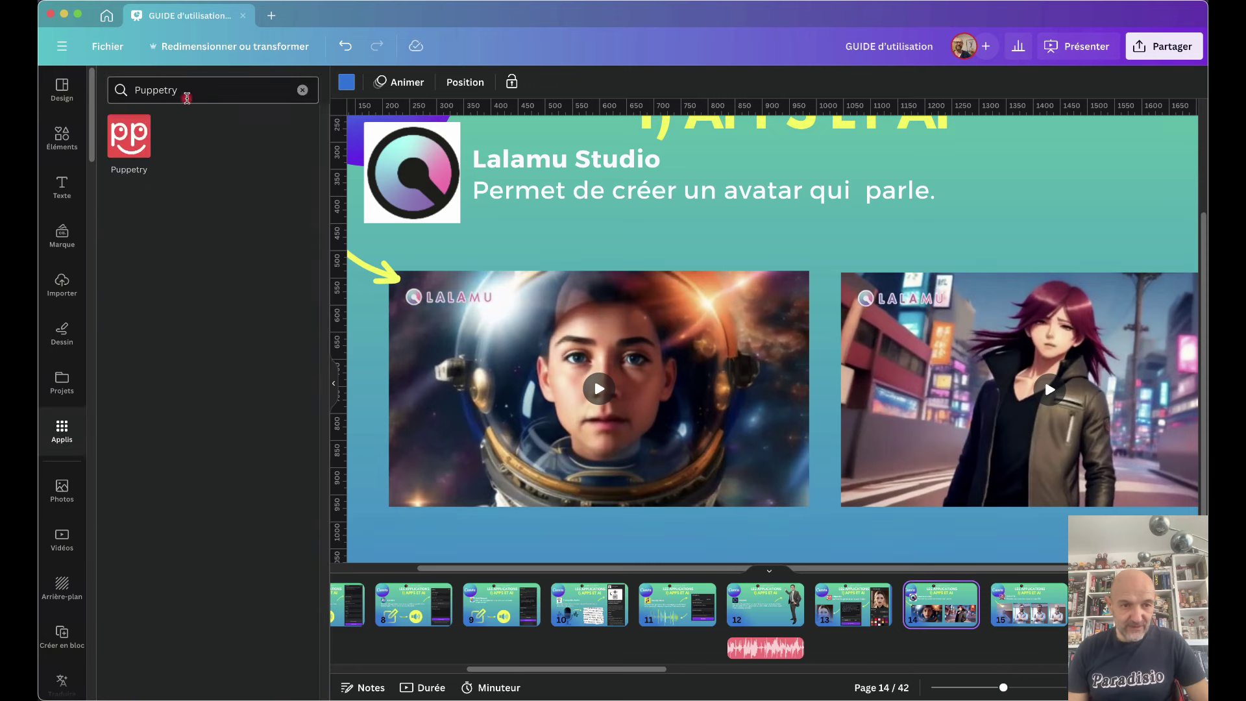
pyautogui.click(302, 89)
pyautogui.click(196, 95)
pyautogui.write('l')
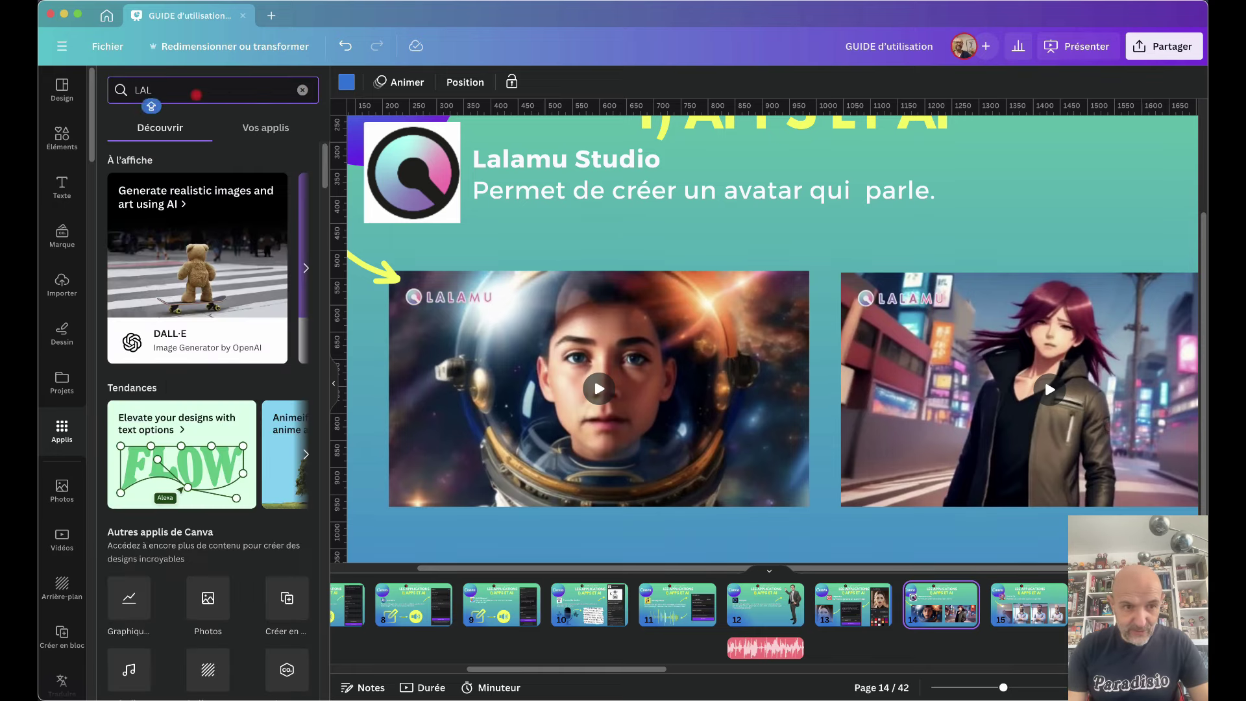
pyautogui.write('AL')
pyautogui.click(167, 130)
pyautogui.click(130, 146)
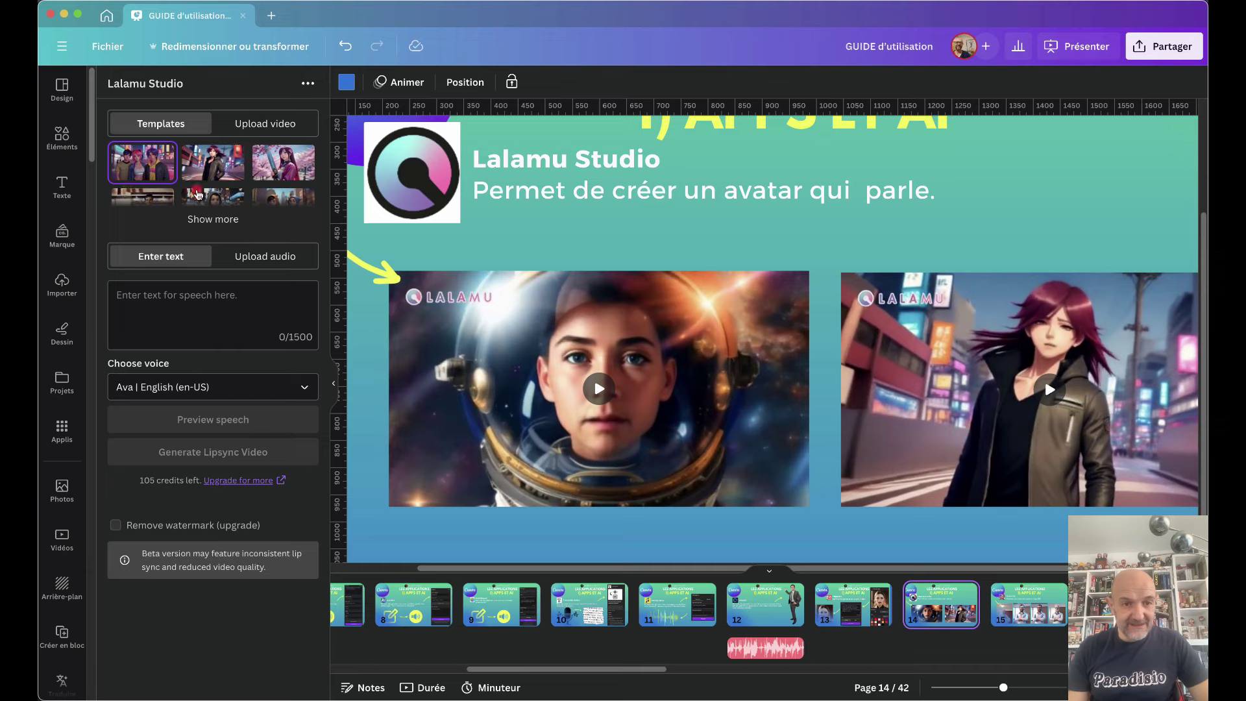
# Expand the full set of Lalamu Studio video templates and look through the available avatars.
pyautogui.click(216, 216)
pyautogui.scroll(-2, 236, 319)
pyautogui.scroll(1, 238, 323)
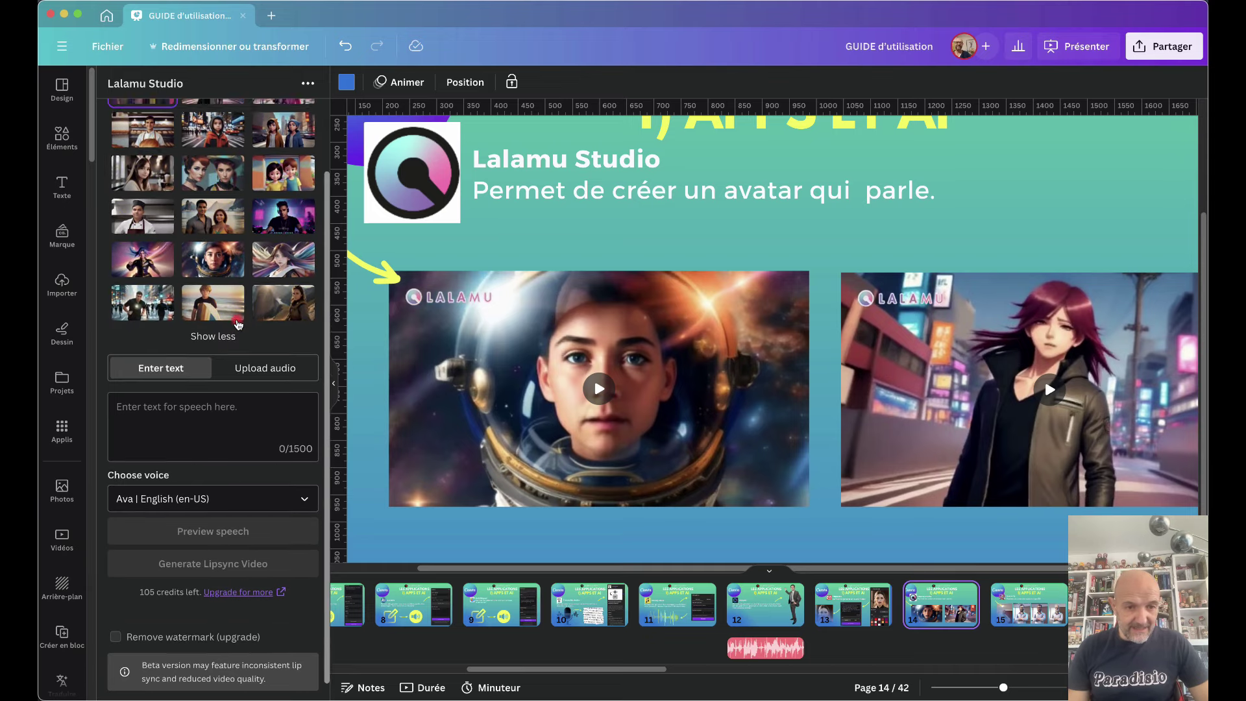
pyautogui.scroll(1, 239, 323)
pyautogui.scroll(-2, 238, 323)
# View the Upload audio option for the avatar's speech and return to the Enter text option.
pyautogui.click(177, 423)
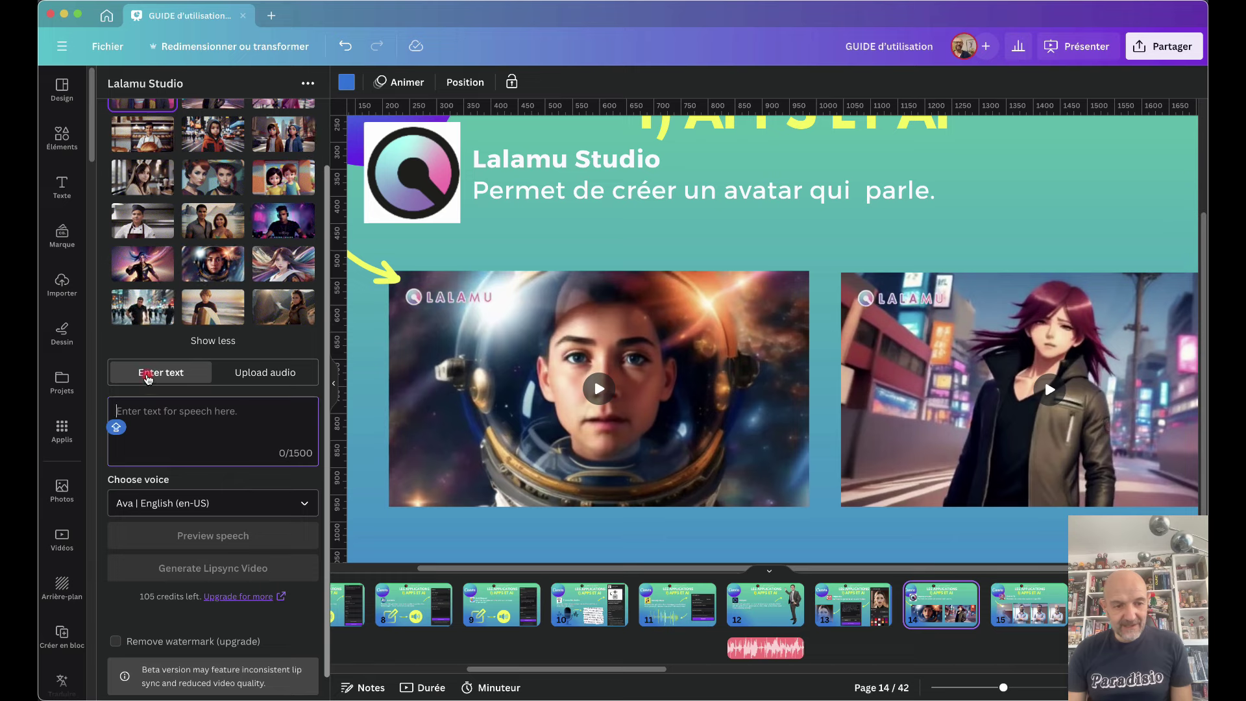
pyautogui.click(260, 372)
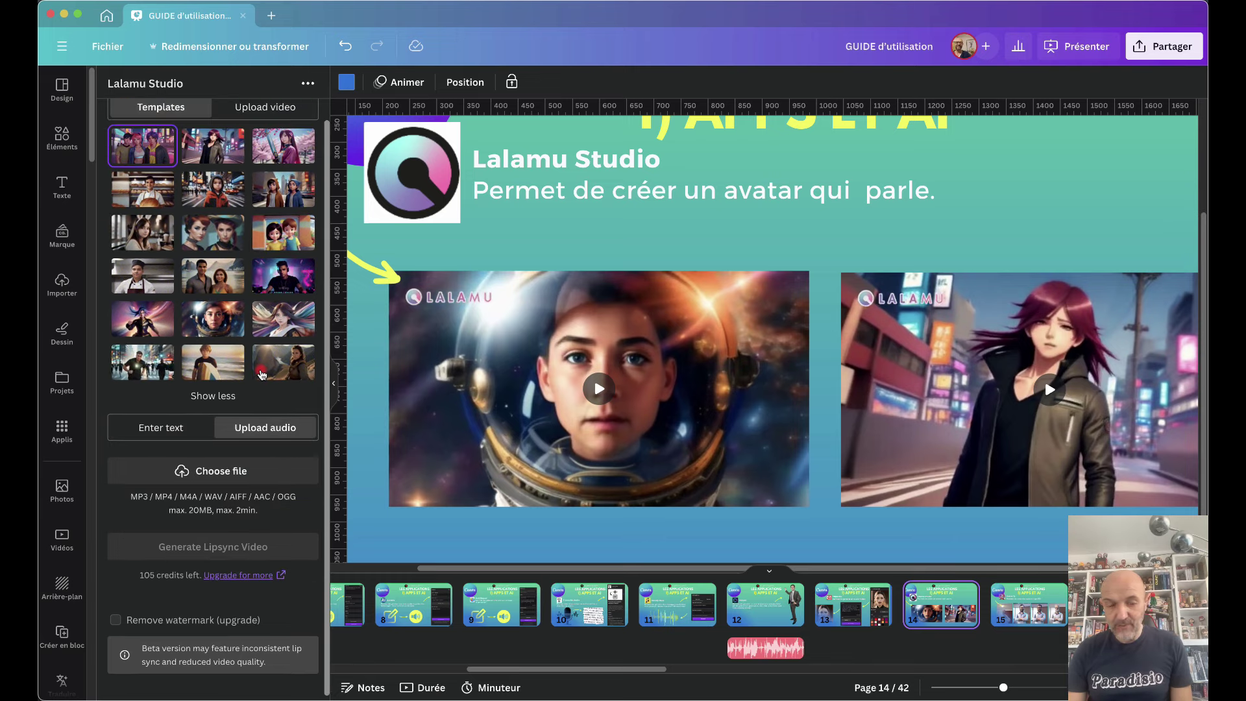
pyautogui.click(172, 427)
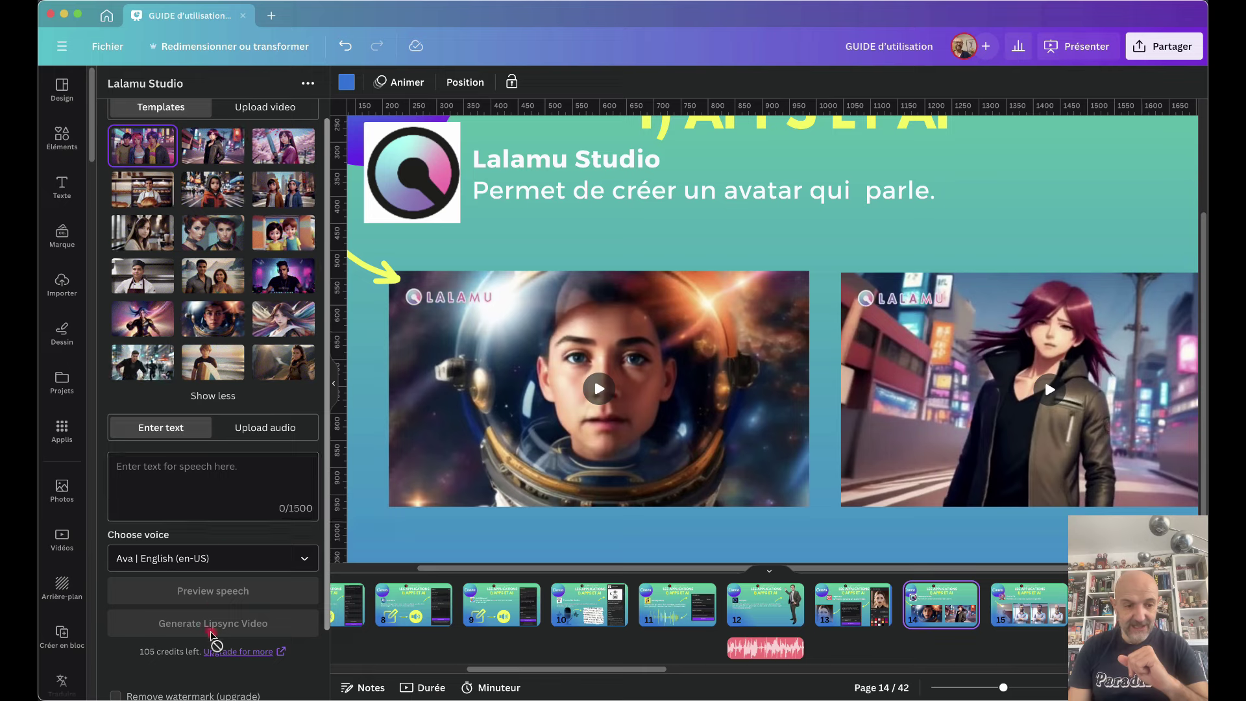
# Look through the English and Spanish voices available for the avatar's speech and view the remaining Lalamu Studio options.
pyautogui.click(309, 561)
pyautogui.scroll(-5, 247, 518)
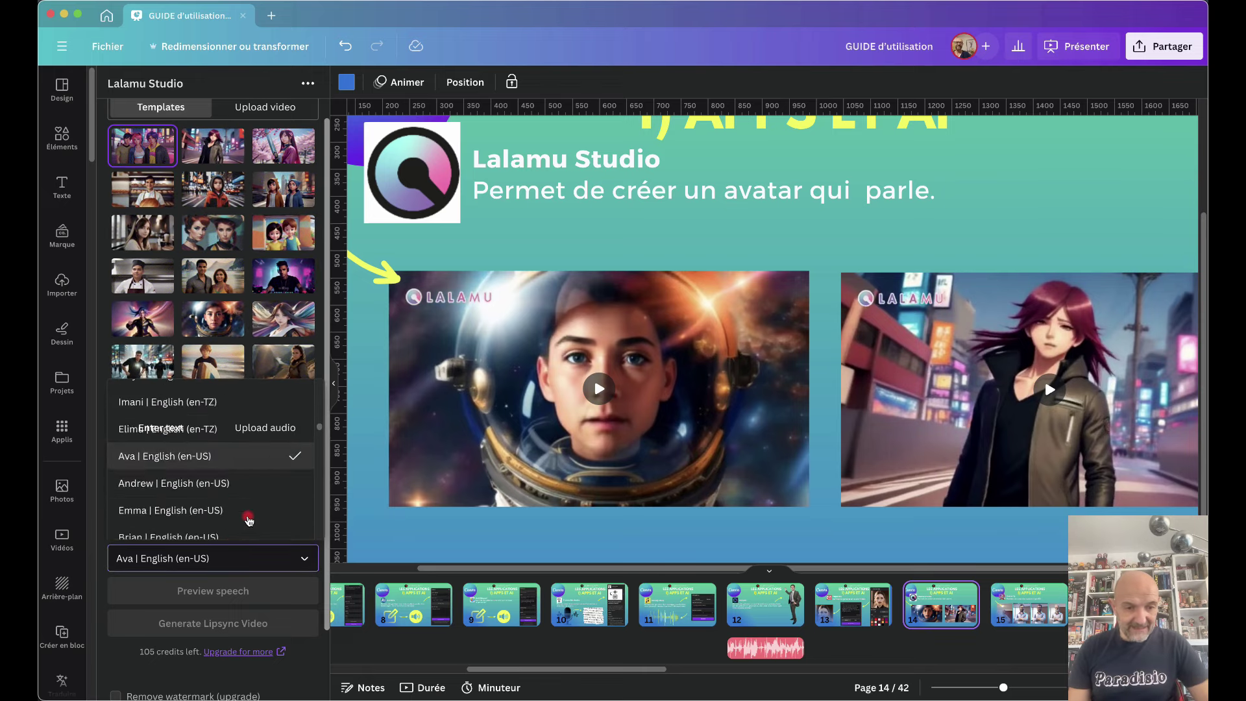
pyautogui.scroll(-10, 248, 520)
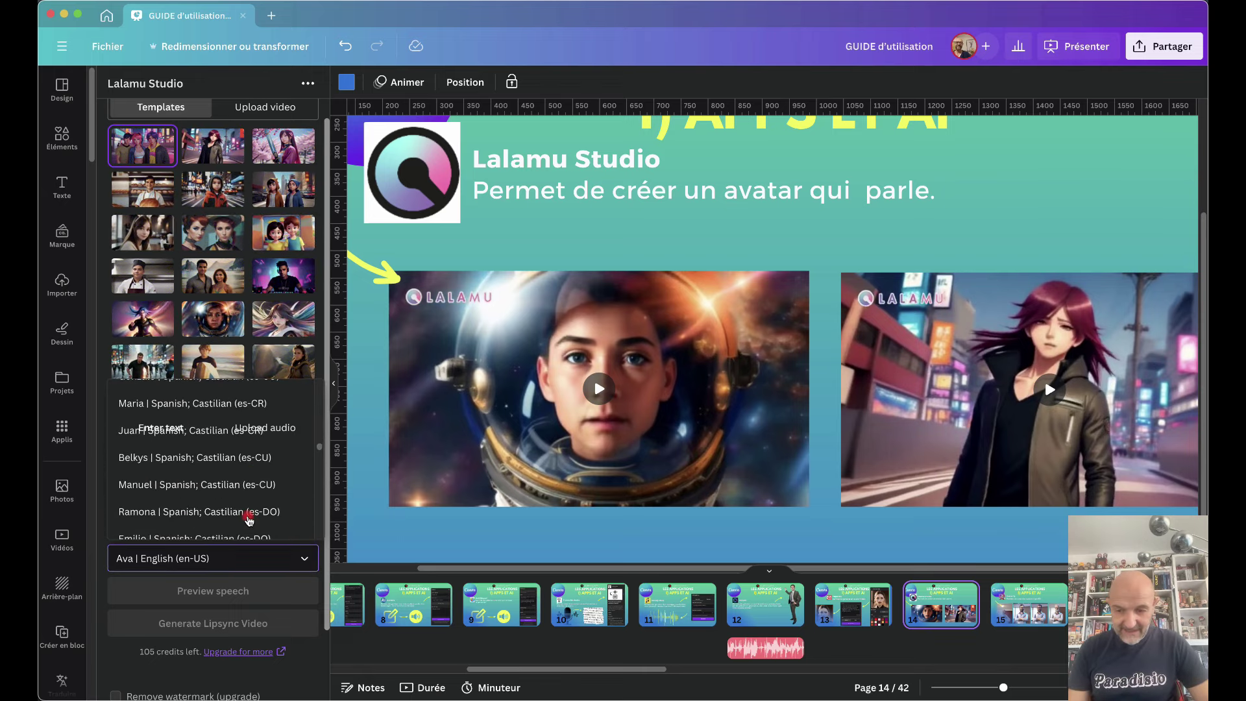
pyautogui.scroll(-1, 248, 519)
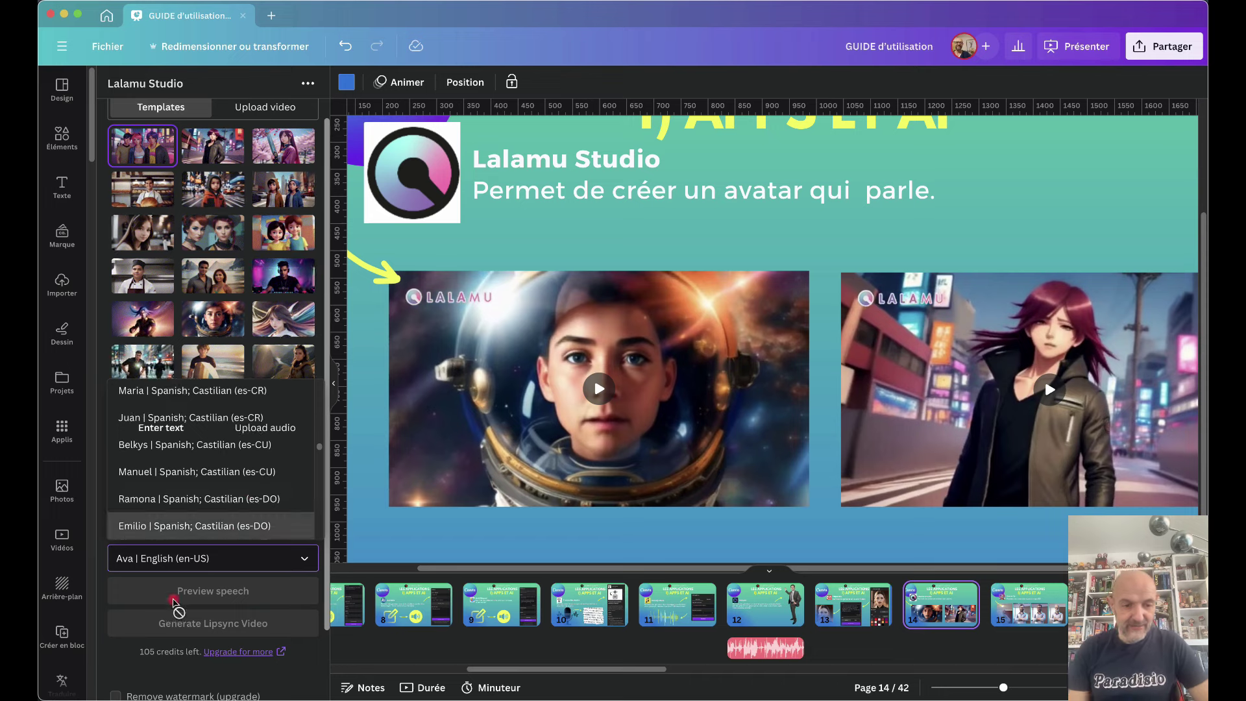
pyautogui.click(314, 677)
pyautogui.scroll(-2, 313, 677)
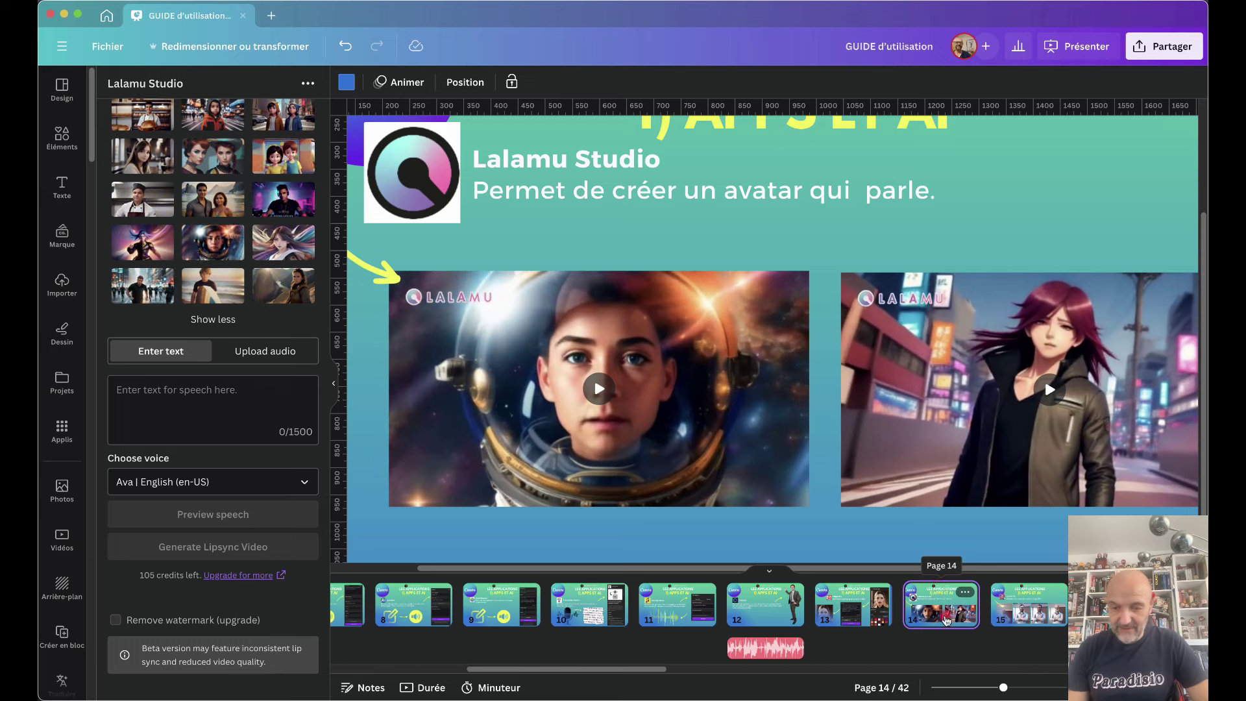
# Go to page 15 about Avatarify and select the original photo used for the comic-style avatars.
pyautogui.hscroll(5, 945, 620)
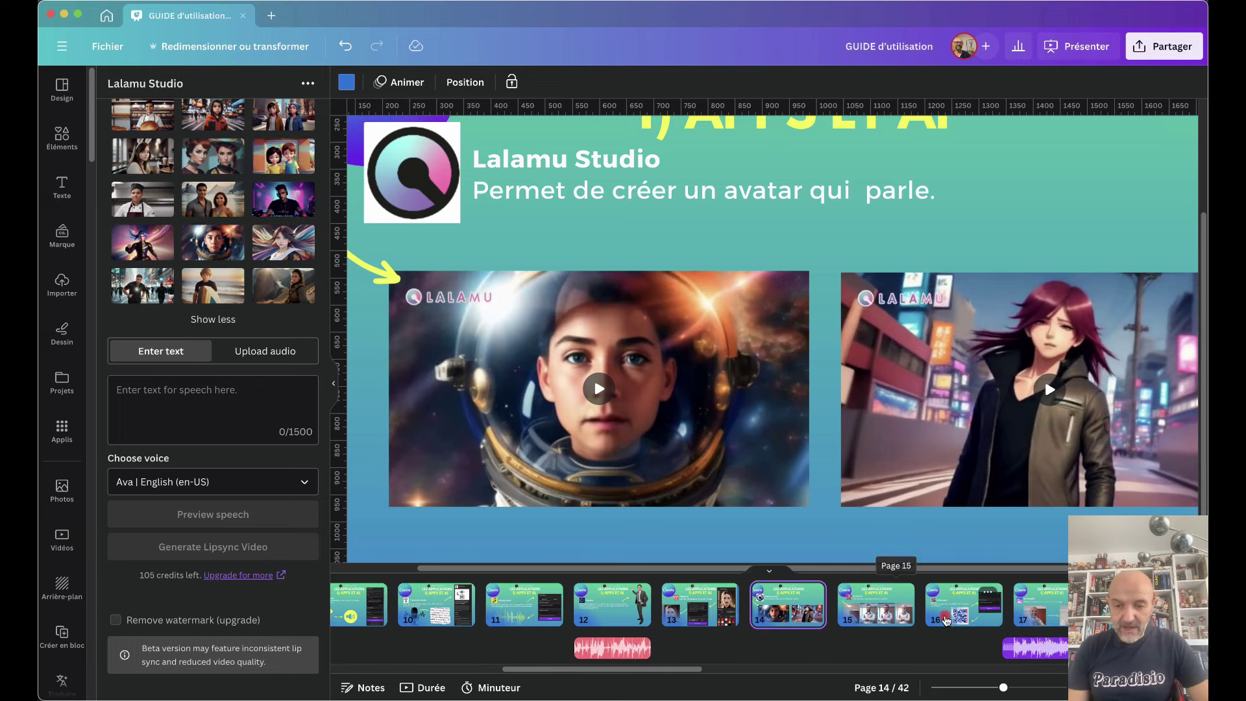
pyautogui.hscroll(2, 945, 621)
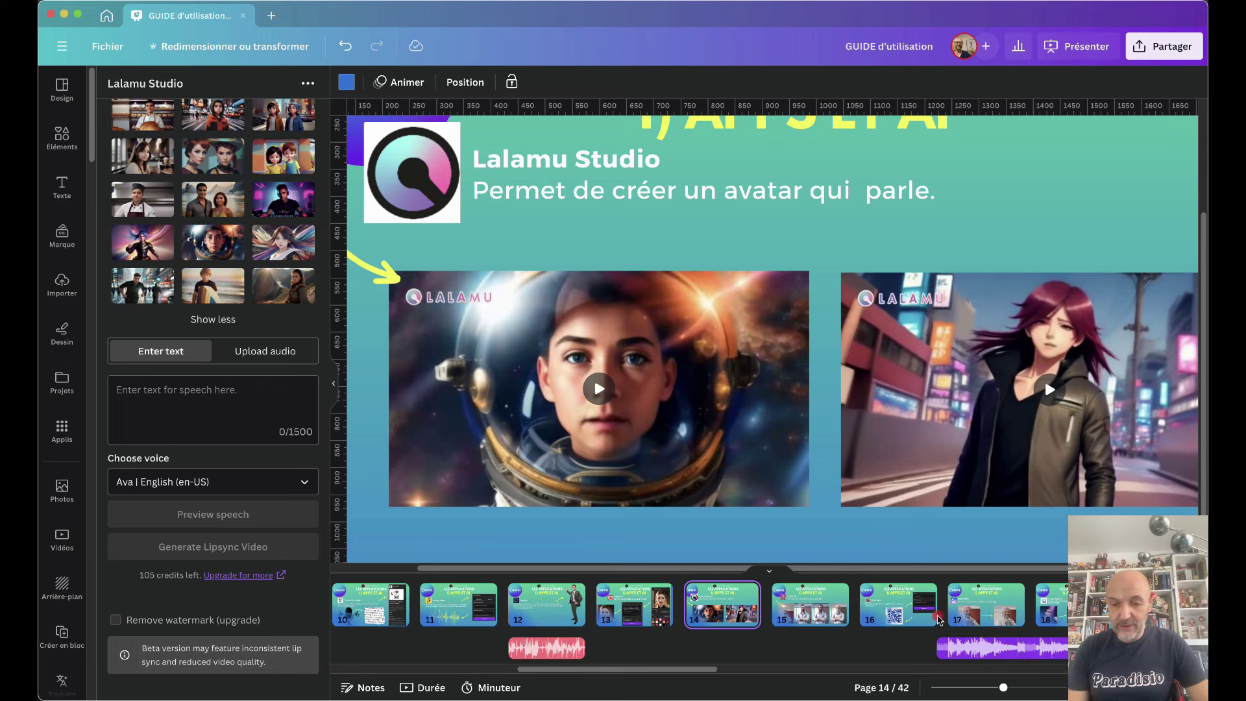
pyautogui.click(801, 607)
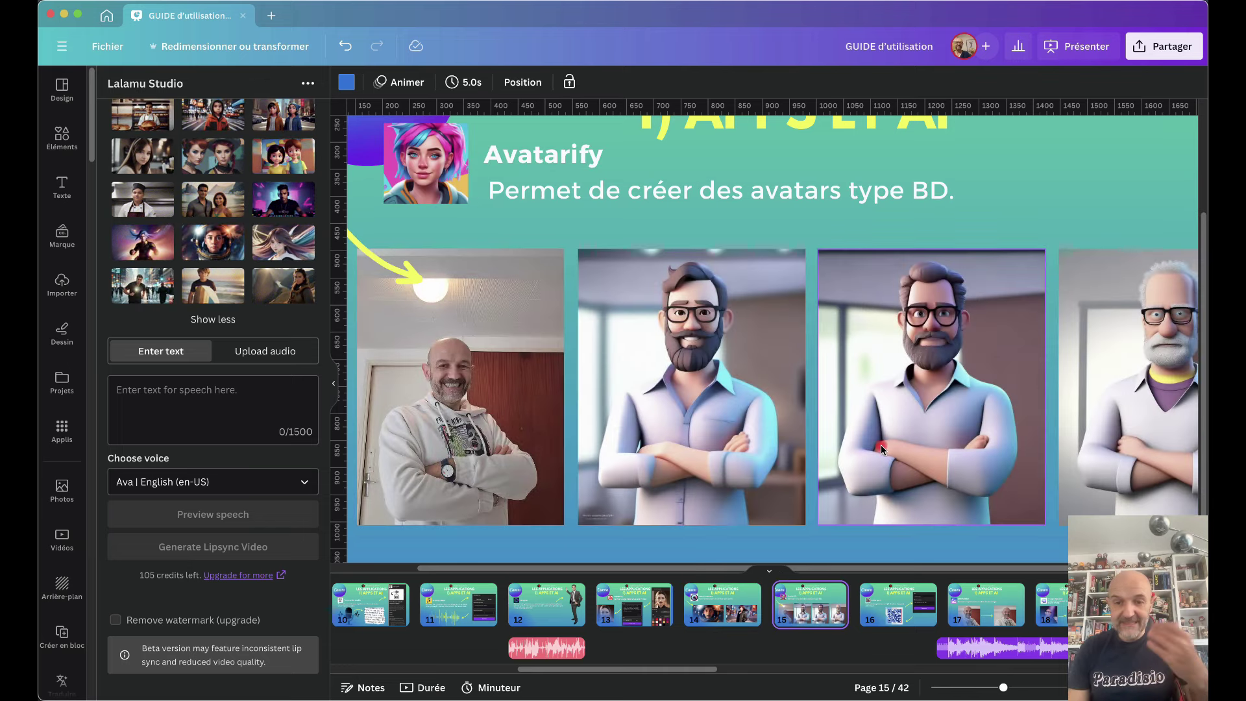
pyautogui.click(456, 425)
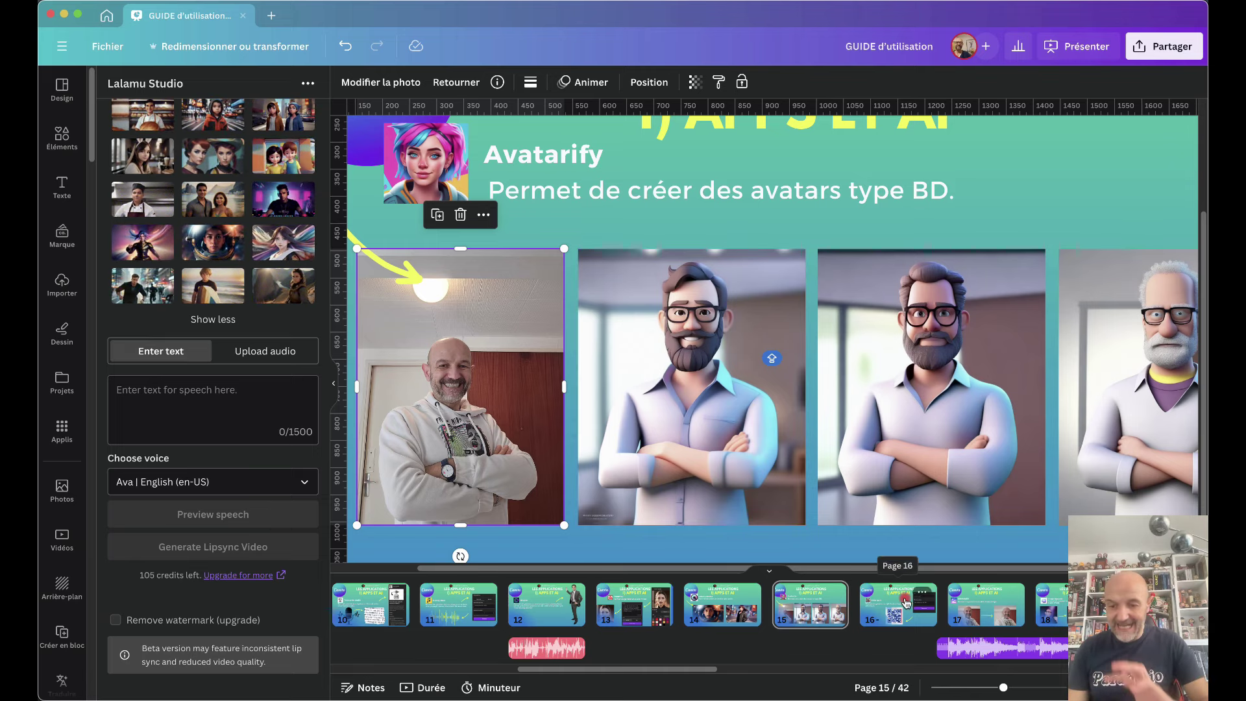
# Go to page 16 about Hello QArt and examine its URL, QArt description and the artistic QR code.
pyautogui.click(887, 613)
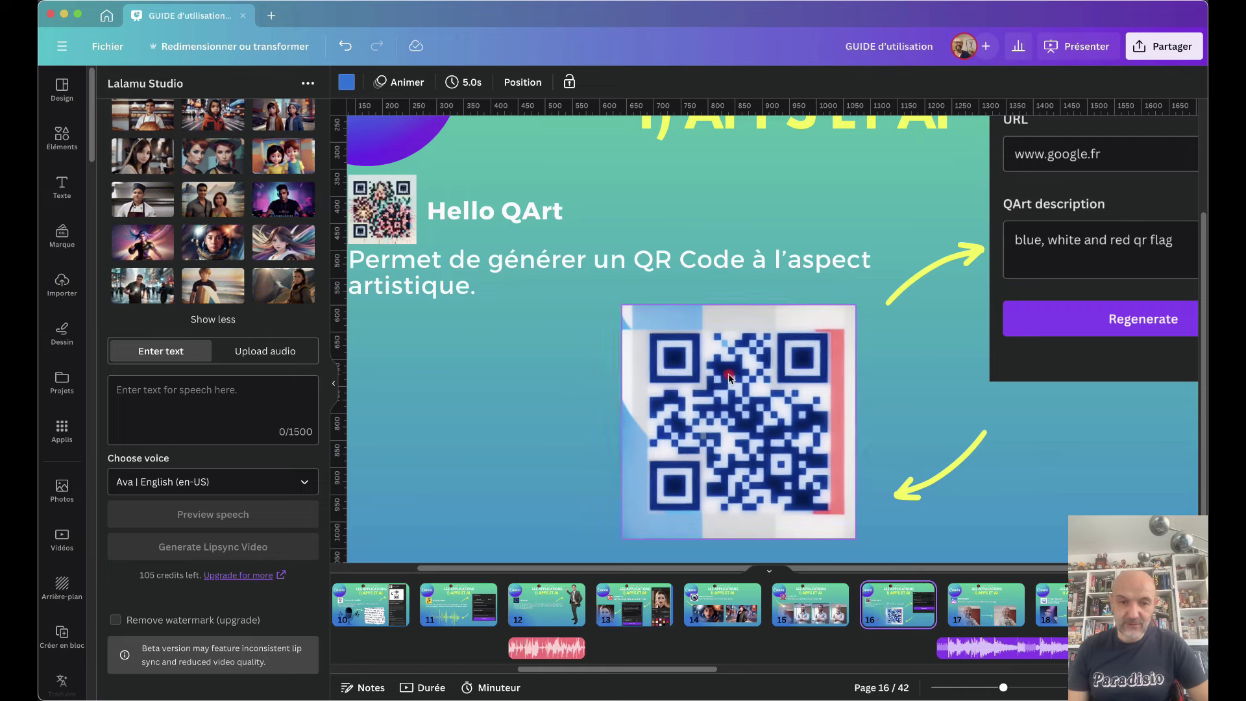
pyautogui.scroll(3, 503, 340)
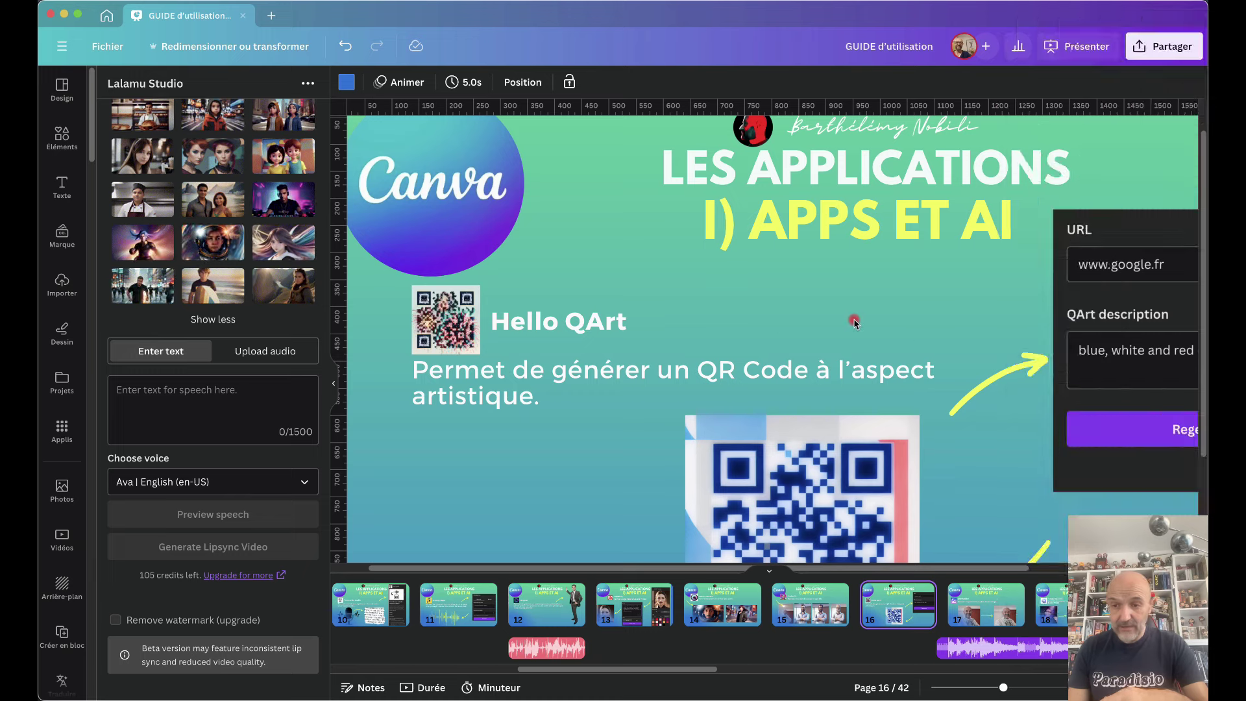
pyautogui.hscroll(5, 907, 334)
pyautogui.hscroll(1, 906, 333)
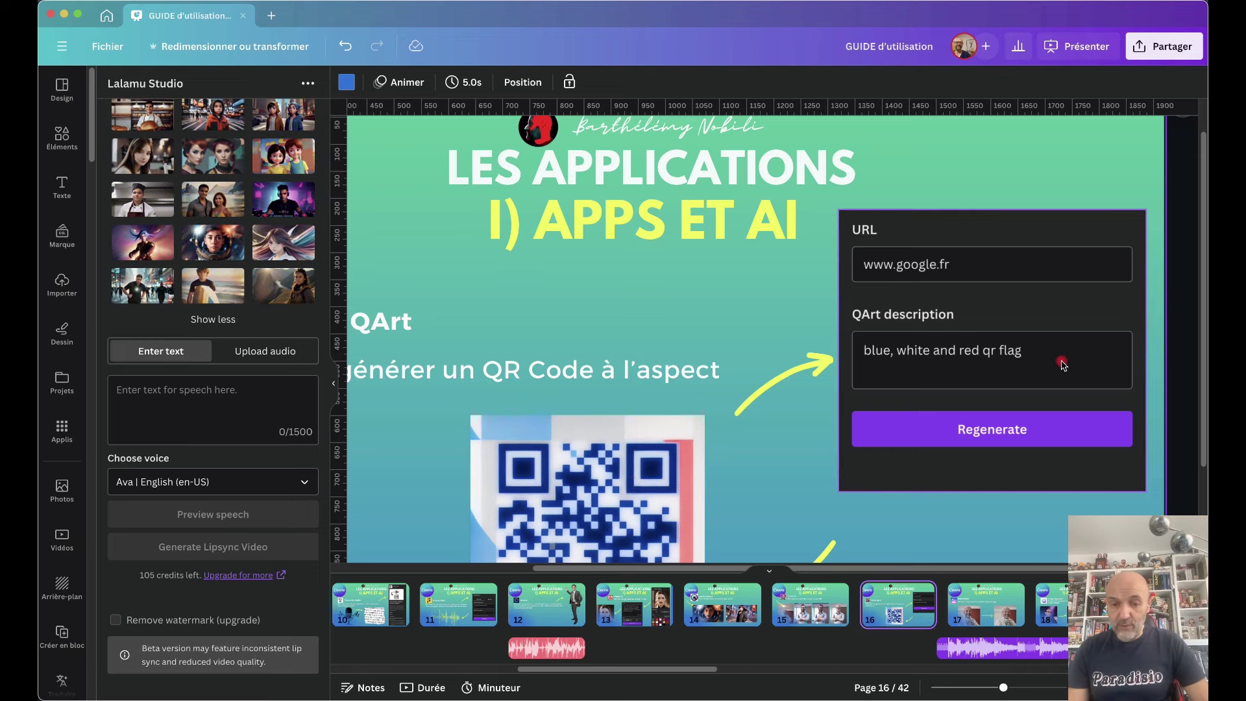
pyautogui.scroll(-3, 551, 493)
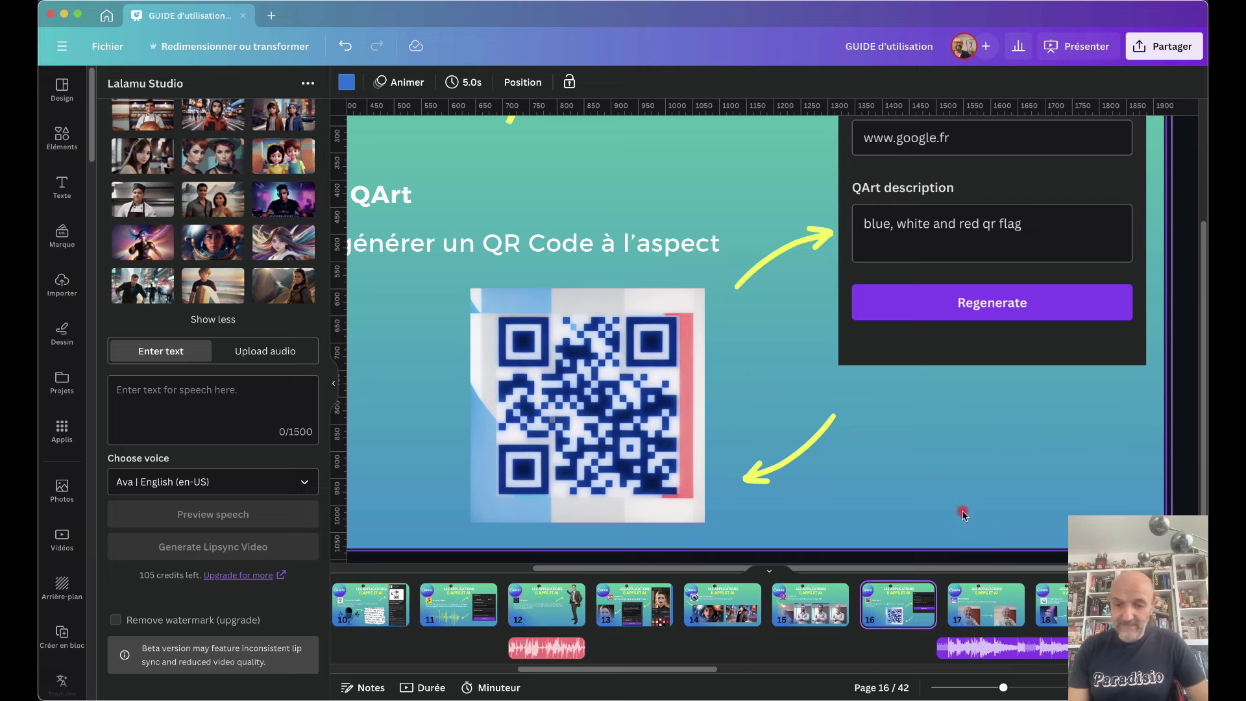
# Go to page 17 about Enhancer and compare the faces in the original and enhanced photos at close range.
pyautogui.click(983, 611)
pyautogui.hscroll(-5, 683, 453)
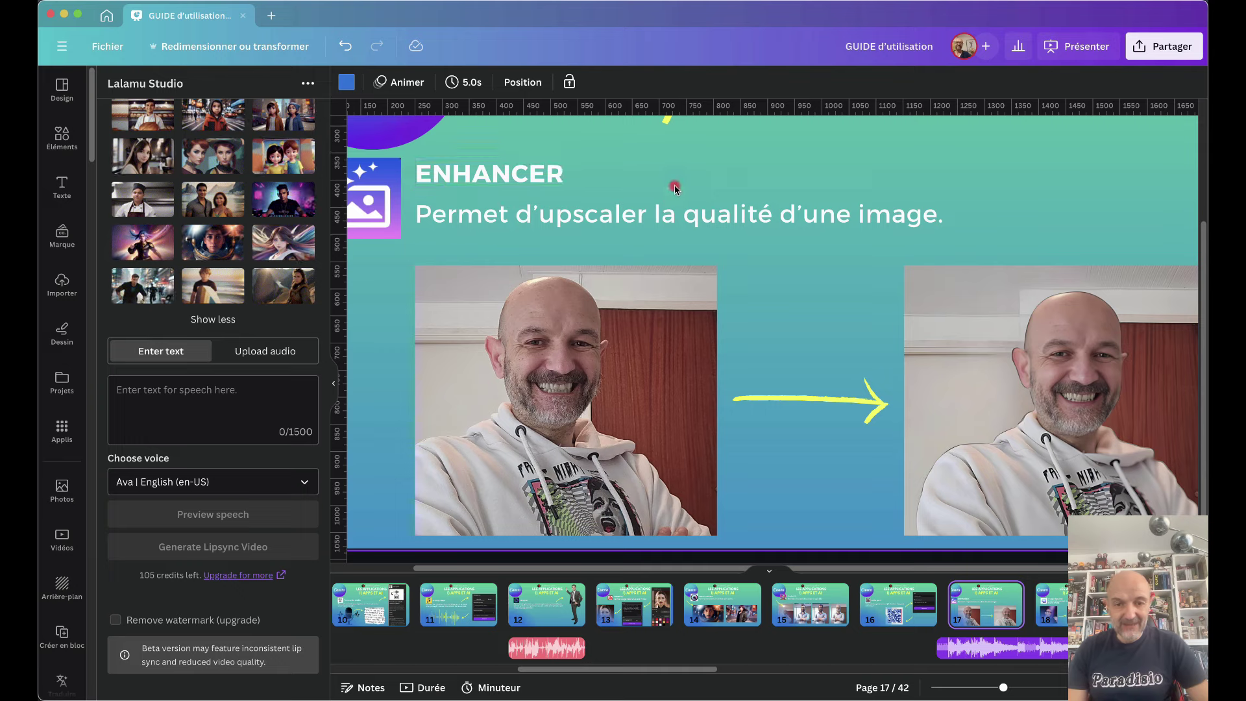
pyautogui.scroll(5, 570, 367)
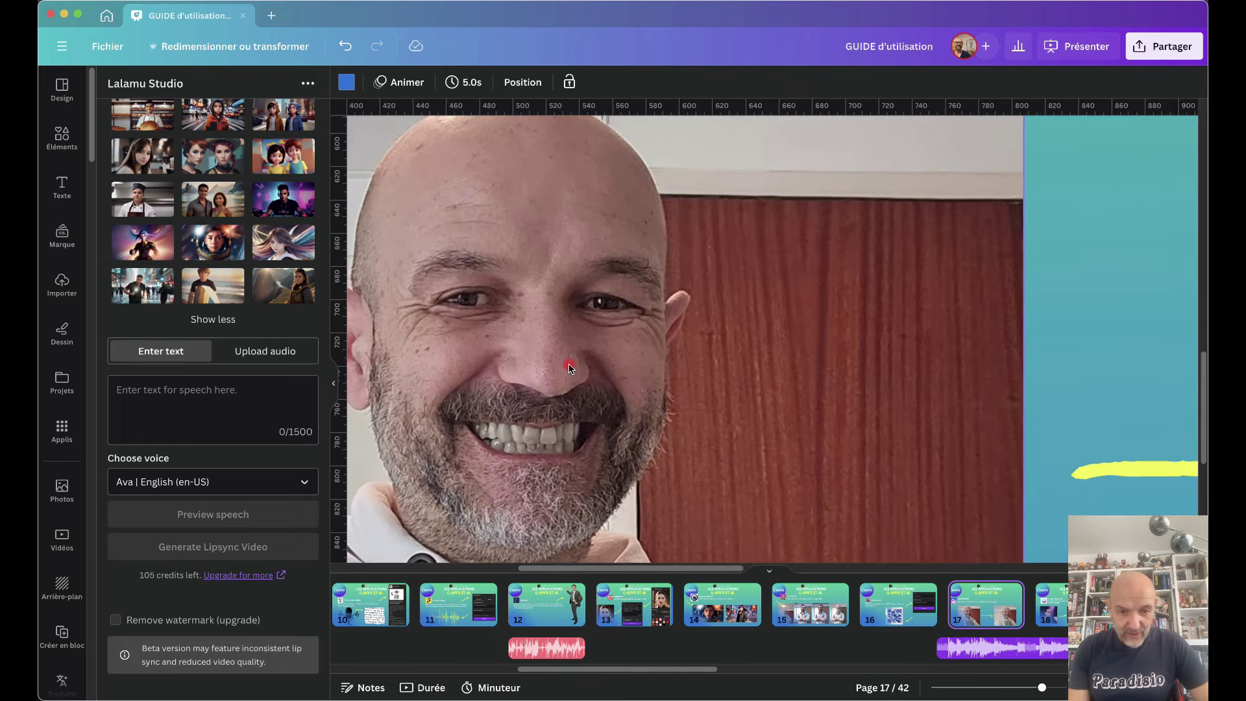
pyautogui.hscroll(15, 569, 367)
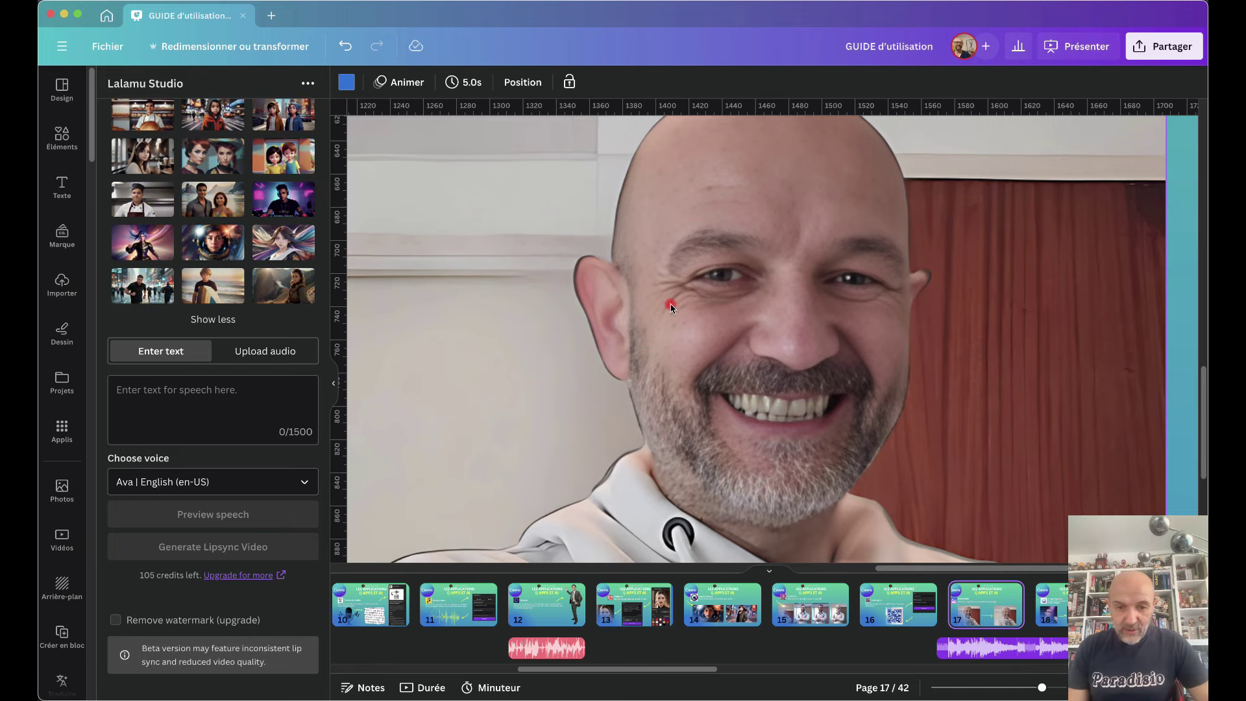
pyautogui.scroll(3, 667, 305)
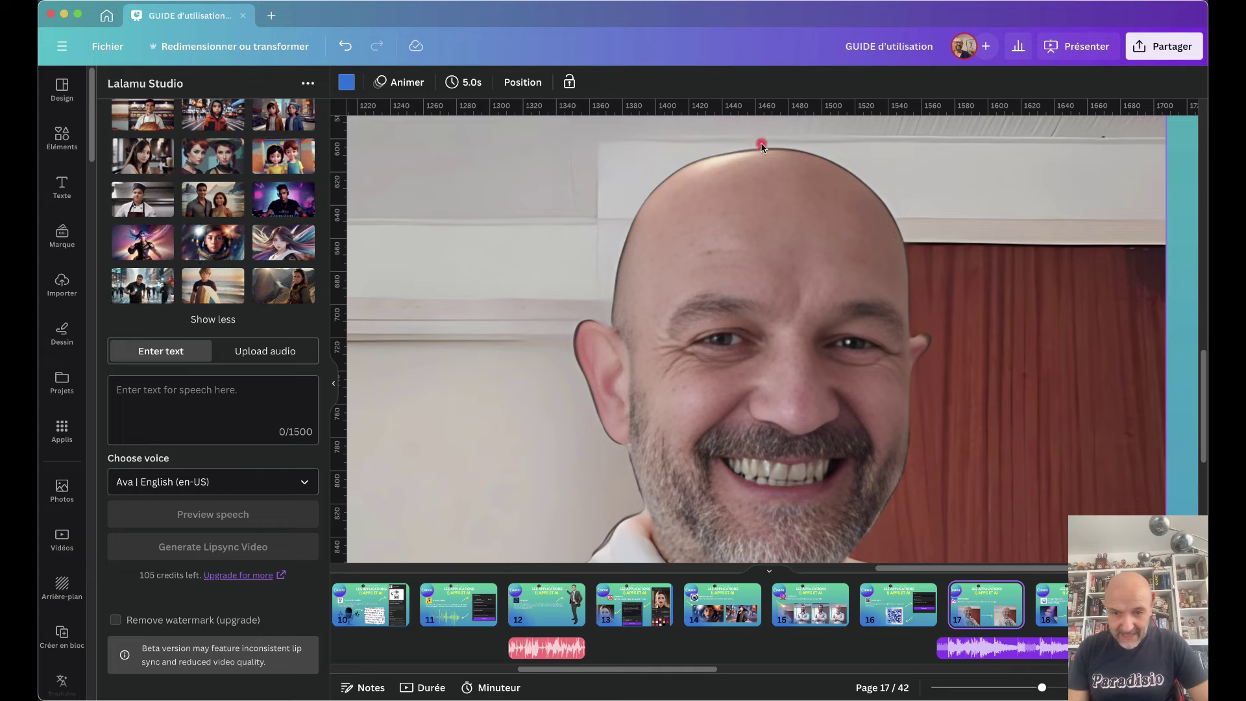
pyautogui.hscroll(-3, 615, 331)
pyautogui.hscroll(-20, 614, 331)
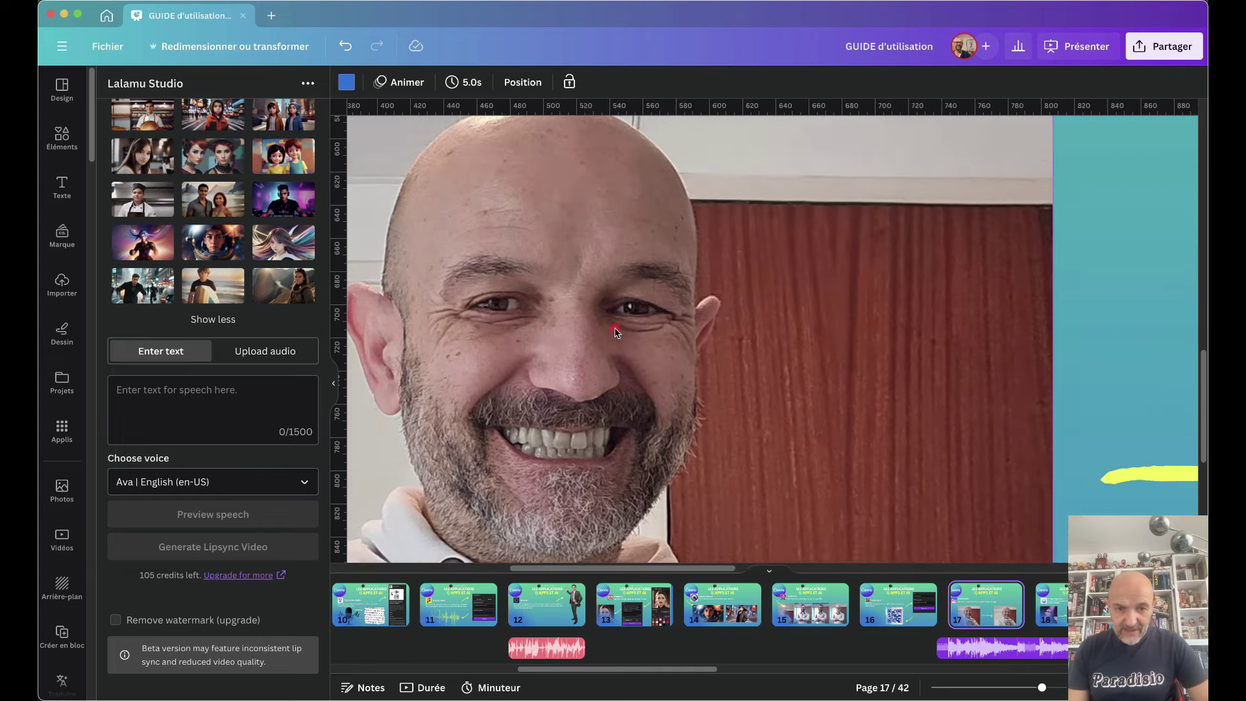
pyautogui.hscroll(20, 613, 328)
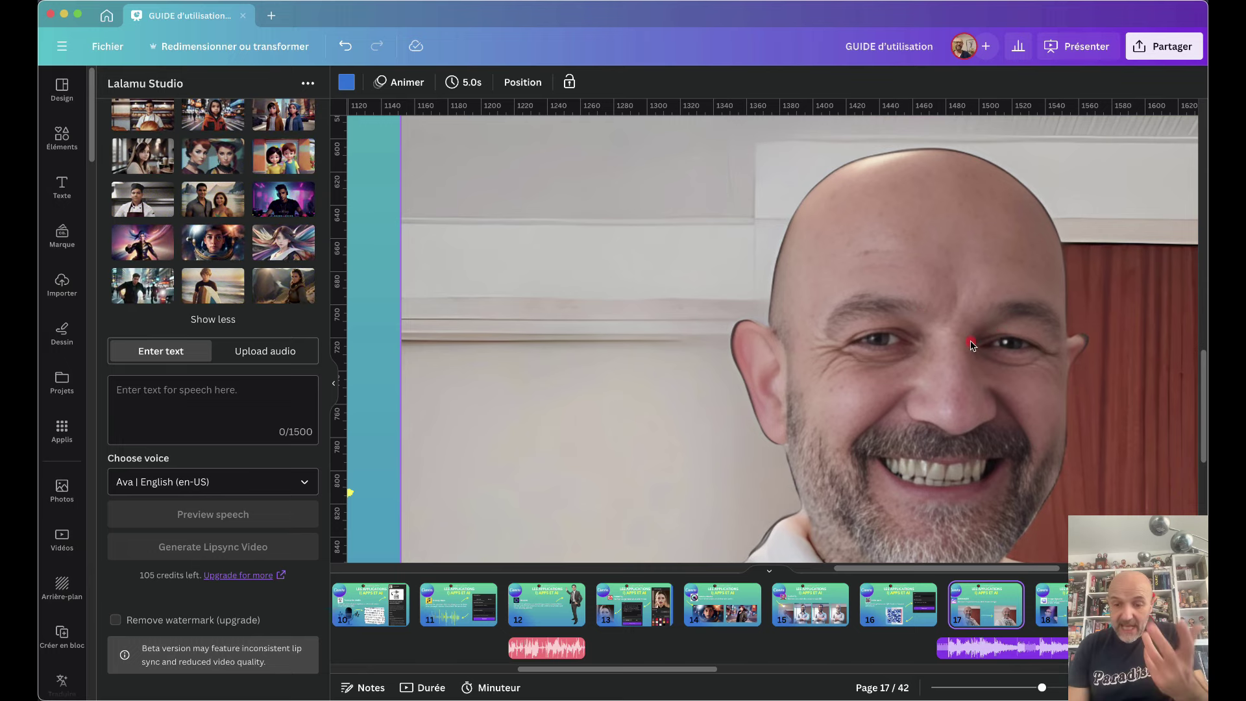
# Go to page 18 about Image Upscaler and compare the original and upscaled photos of the singer at close range.
pyautogui.hscroll(5, 988, 595)
pyautogui.hscroll(5, 988, 595)
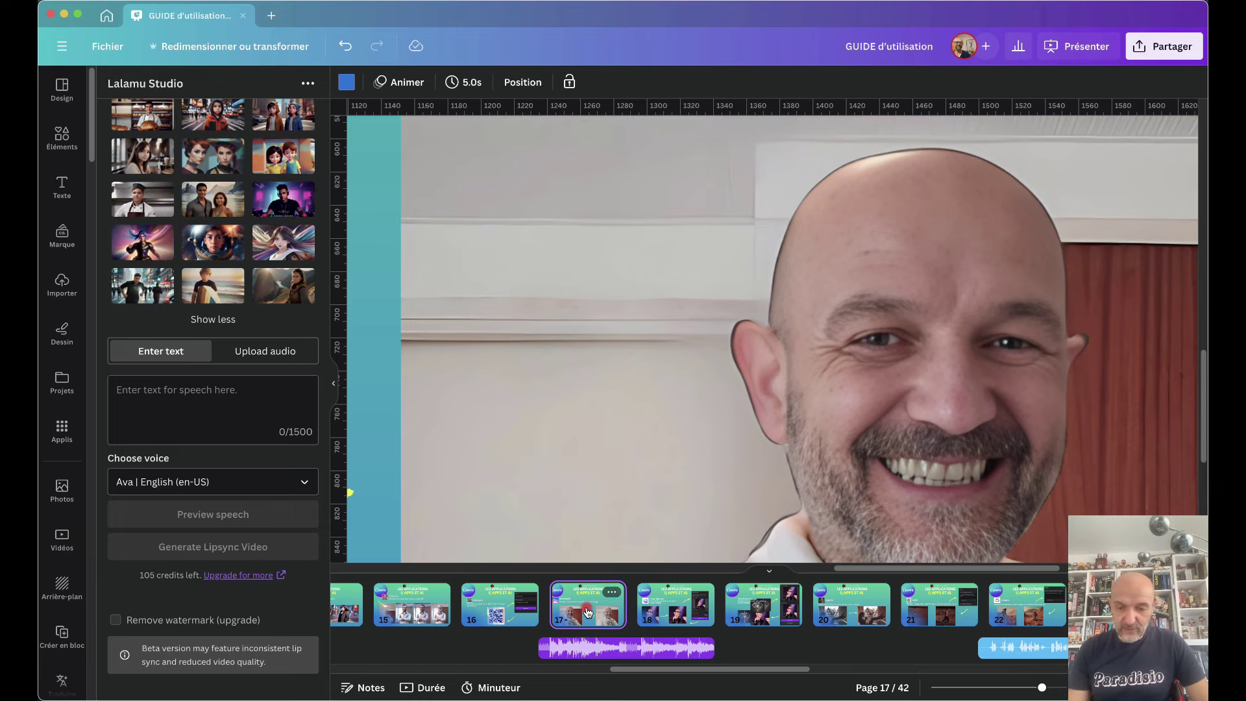
pyautogui.click(675, 610)
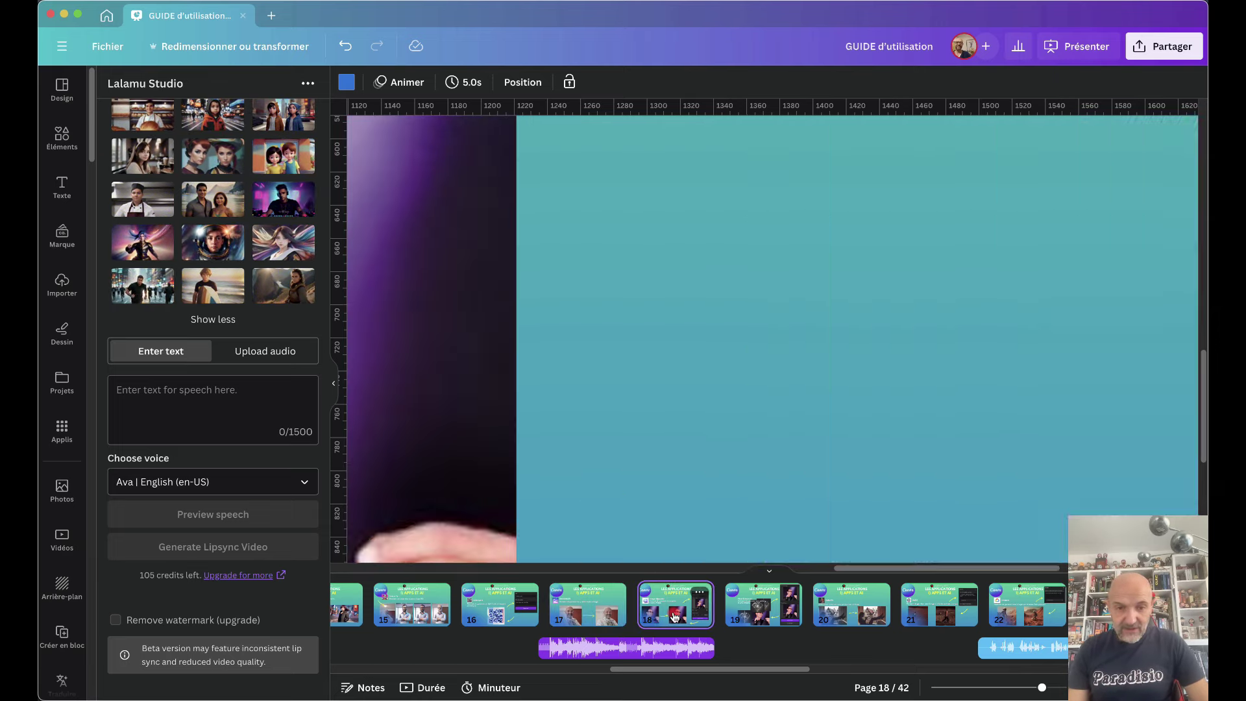
pyautogui.press('super+alt+0')
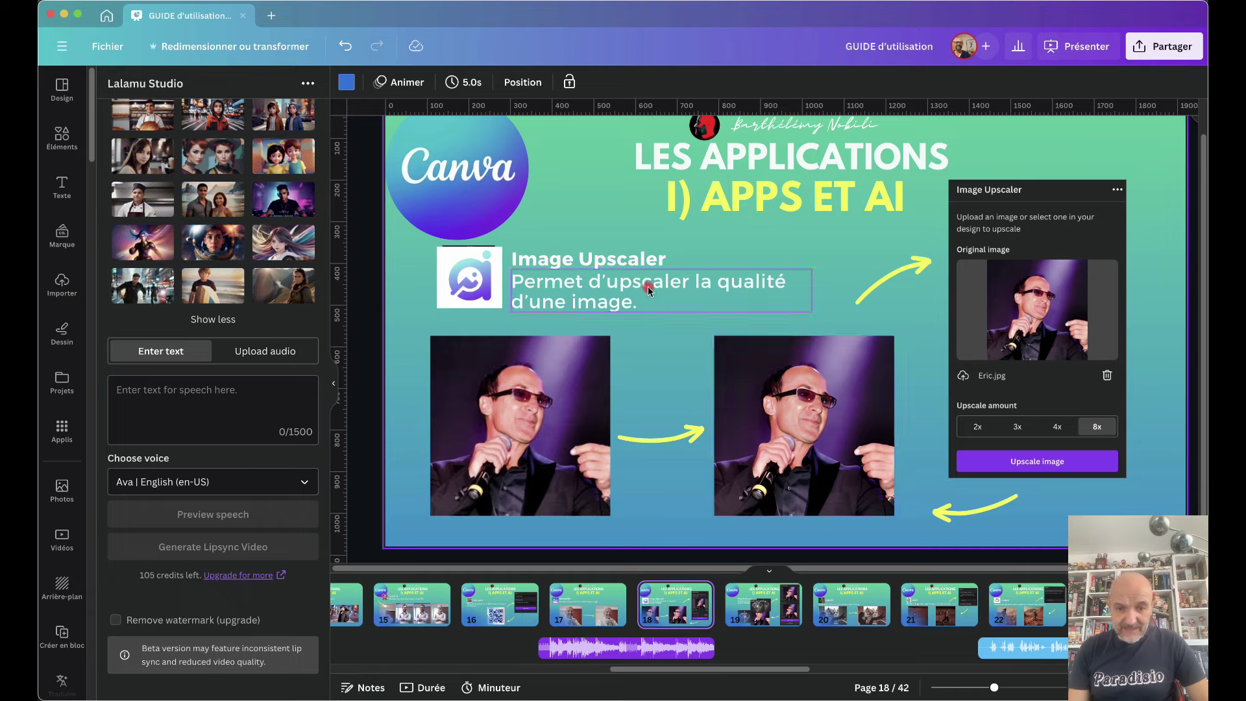
pyautogui.scroll(5, 555, 430)
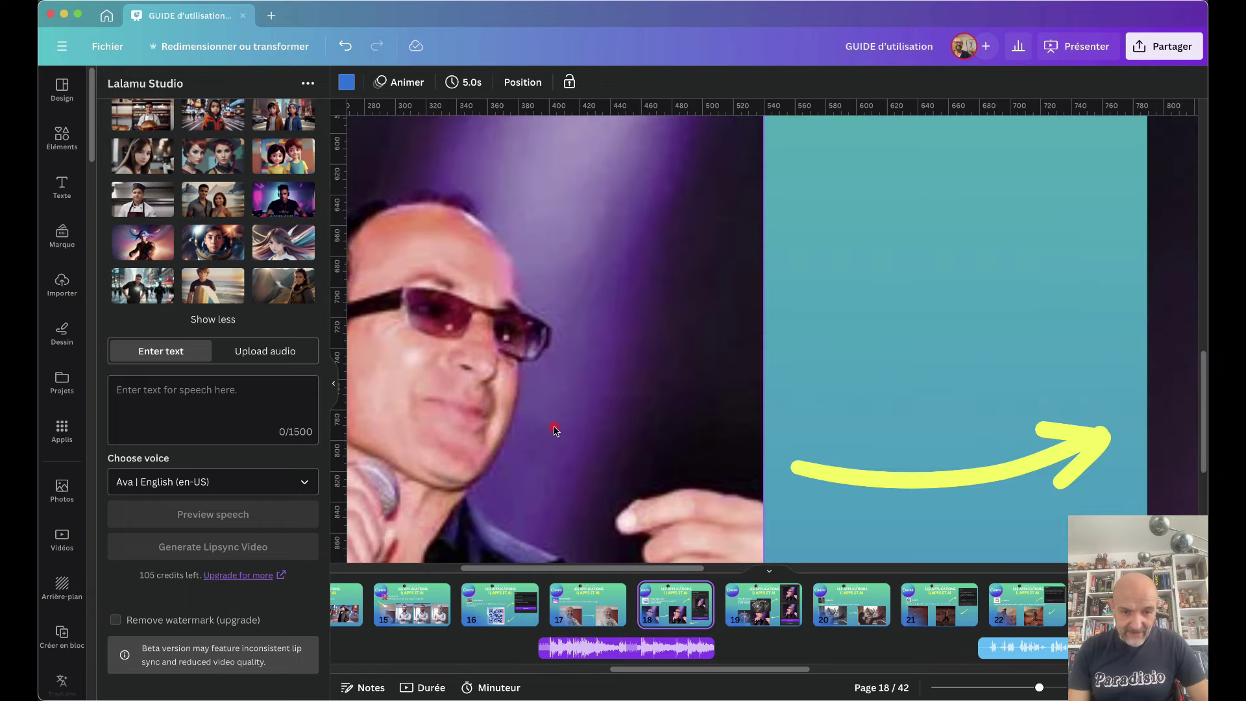
pyautogui.hscroll(-3, 555, 430)
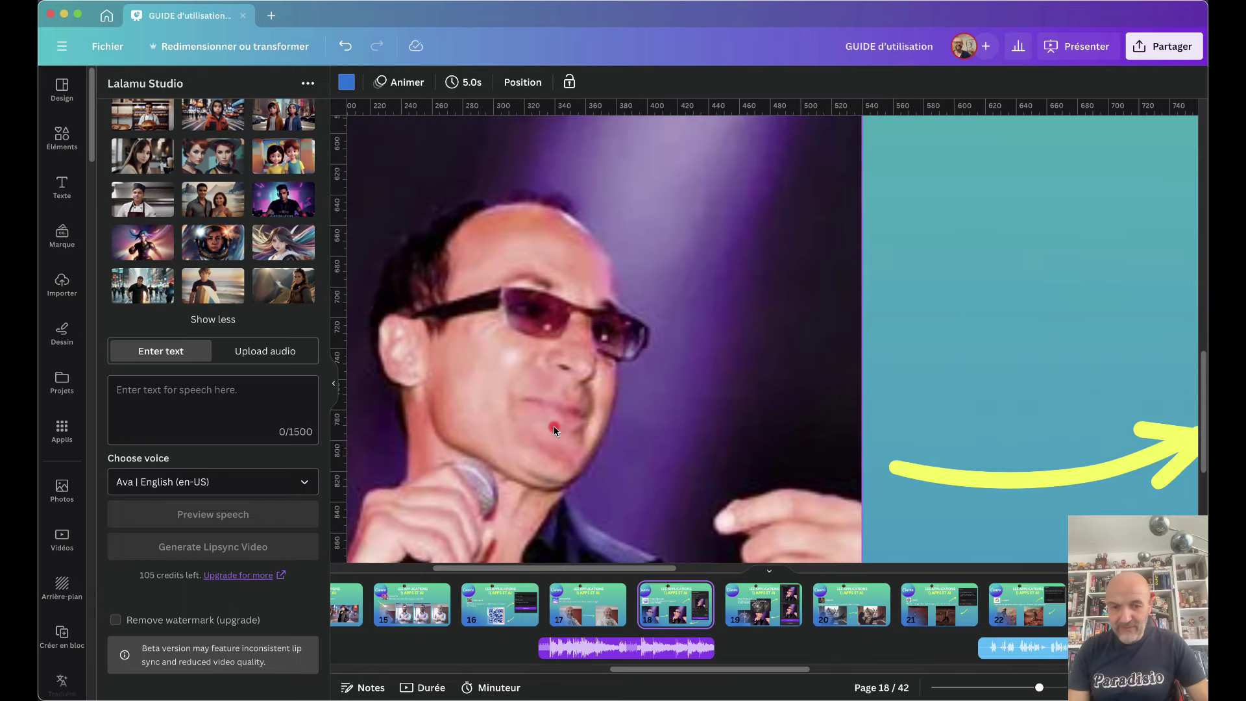
pyautogui.hscroll(15, 554, 425)
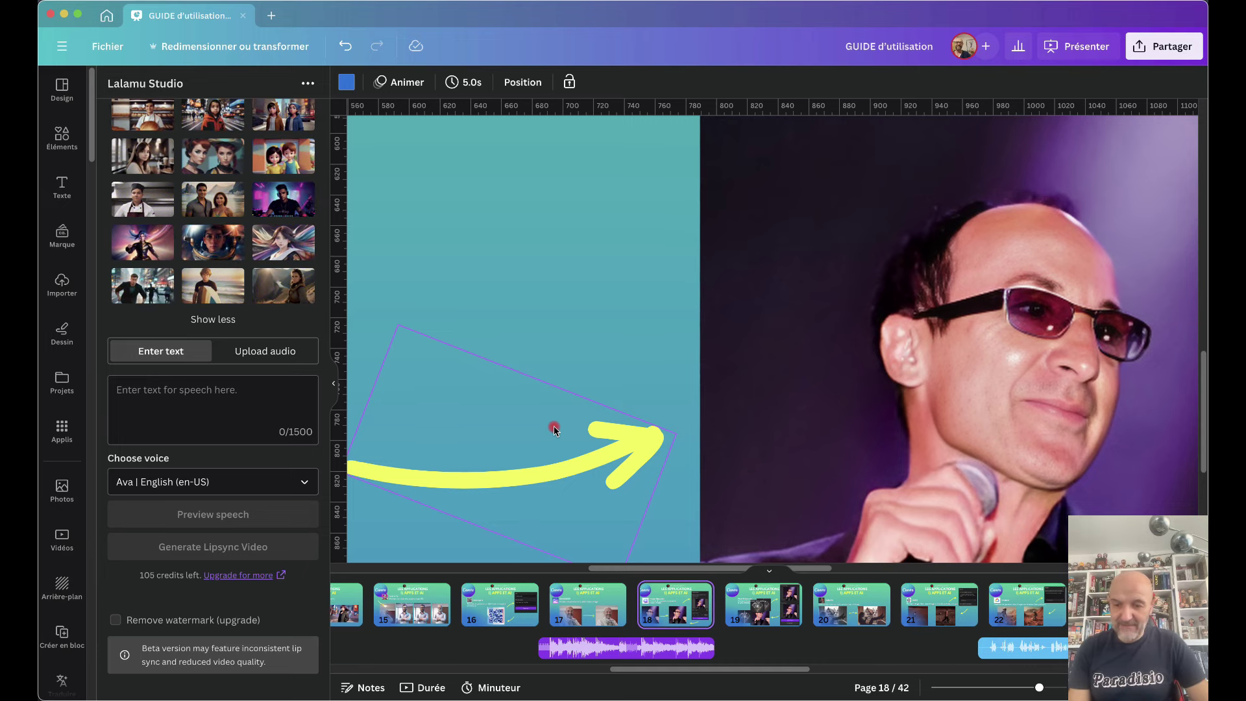
# Go to page 19 about Pixel Enhancer and remove the two overlapping diamond images that cover the description and photo.
pyautogui.click(751, 595)
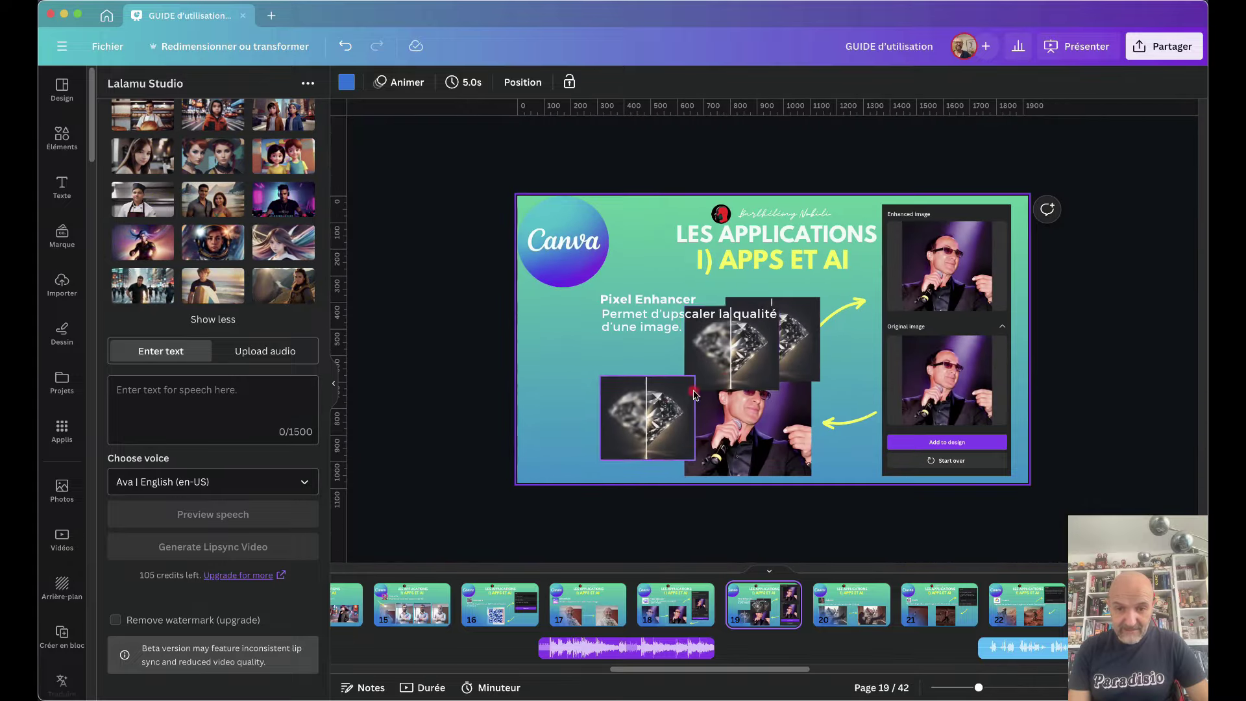
pyautogui.click(771, 358)
pyautogui.moveTo(771, 358); pyautogui.dragTo(794, 356)
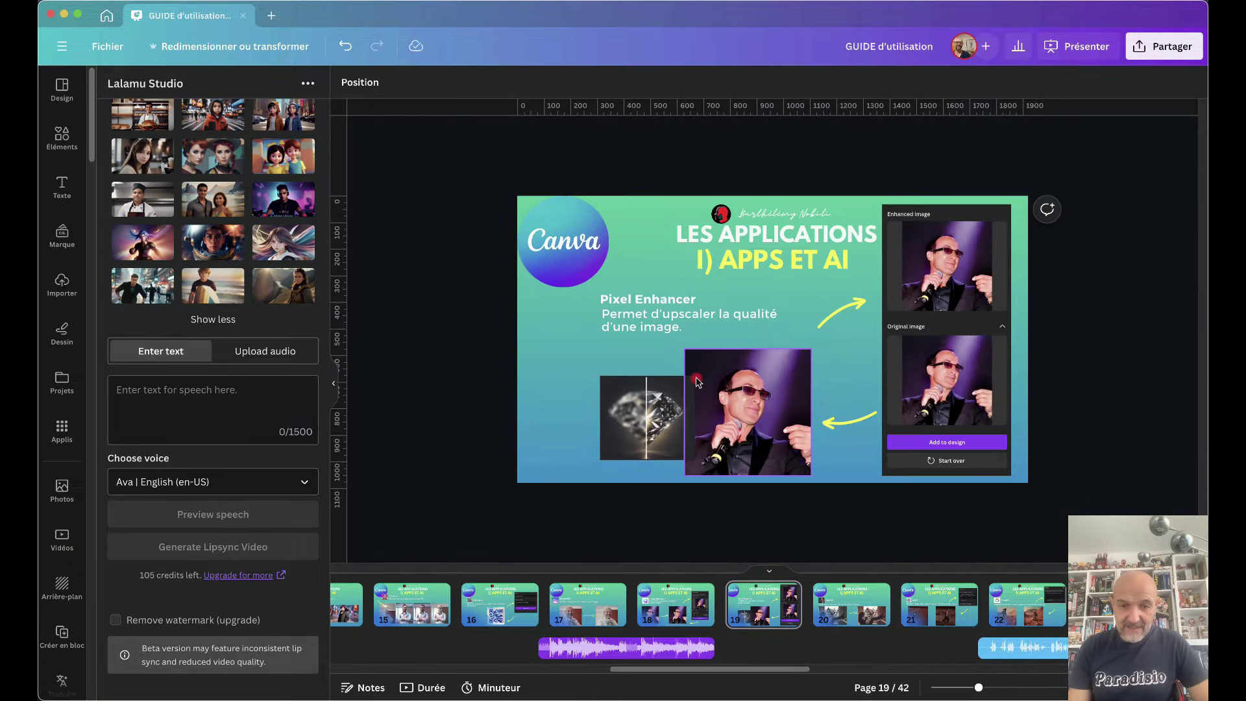
# Shrink the remaining diamond image, place it beside the Pixel Enhancer title, and select the photo of the singer.
pyautogui.click(620, 432)
pyautogui.moveTo(619, 431); pyautogui.dragTo(539, 346)
pyautogui.moveTo(612, 378); pyautogui.dragTo(580, 326)
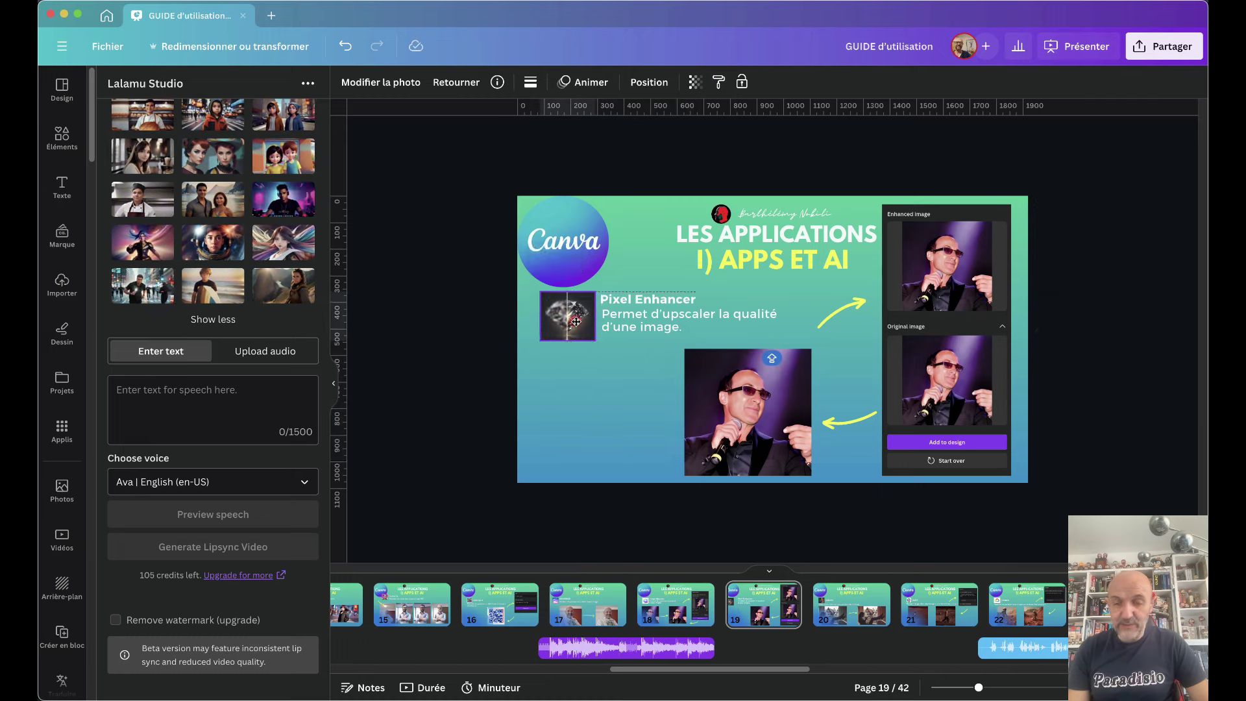
pyautogui.click(747, 411)
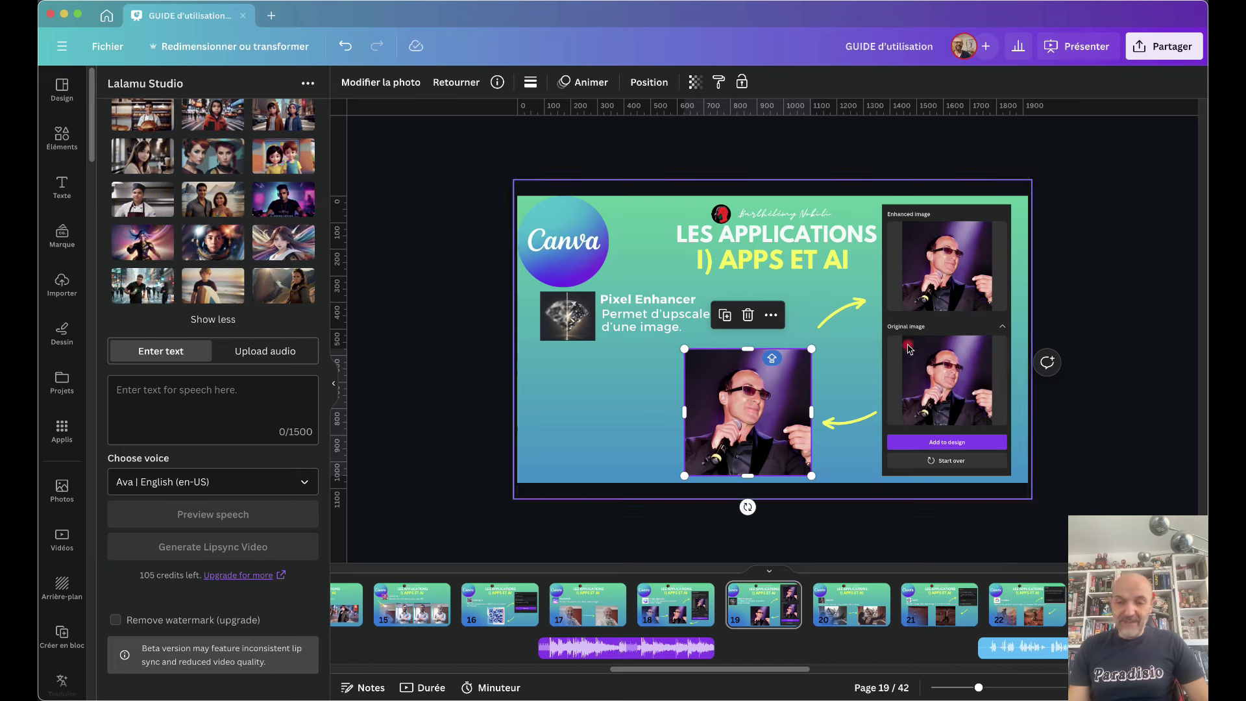
# Go to page 20 about Colorify and compare the black-and-white photo with its colorized version.
pyautogui.click(850, 604)
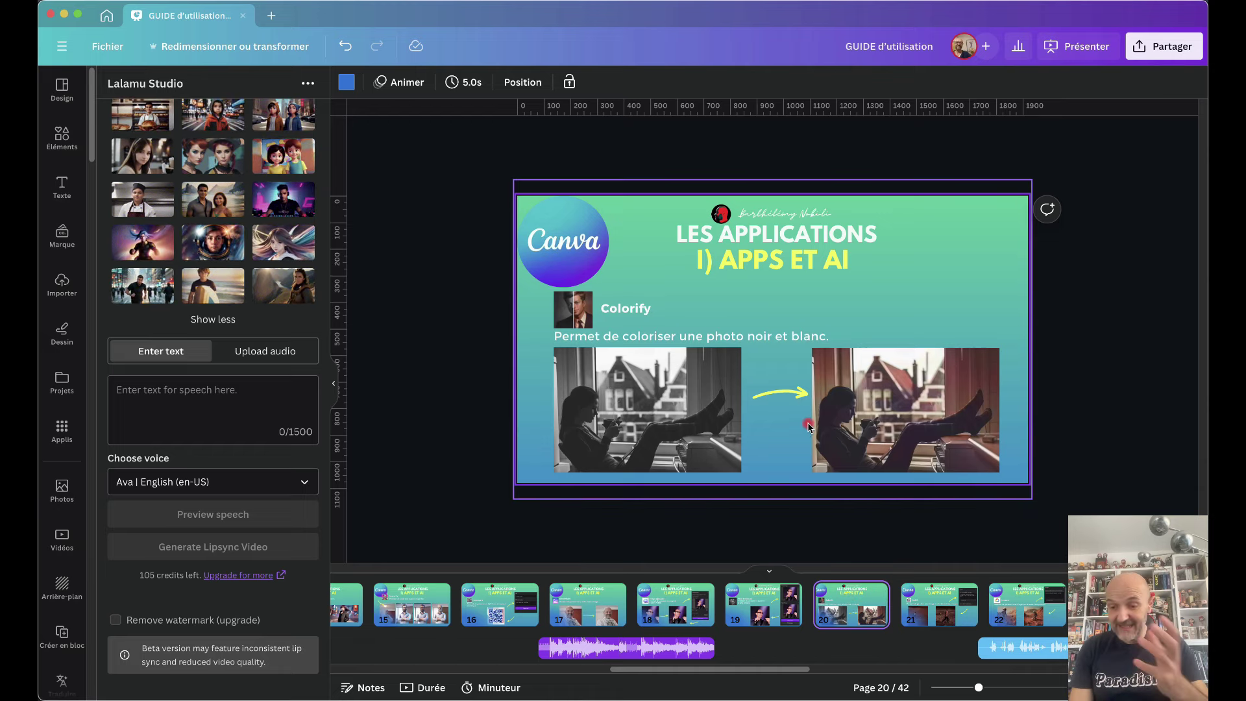
pyautogui.scroll(3, 808, 425)
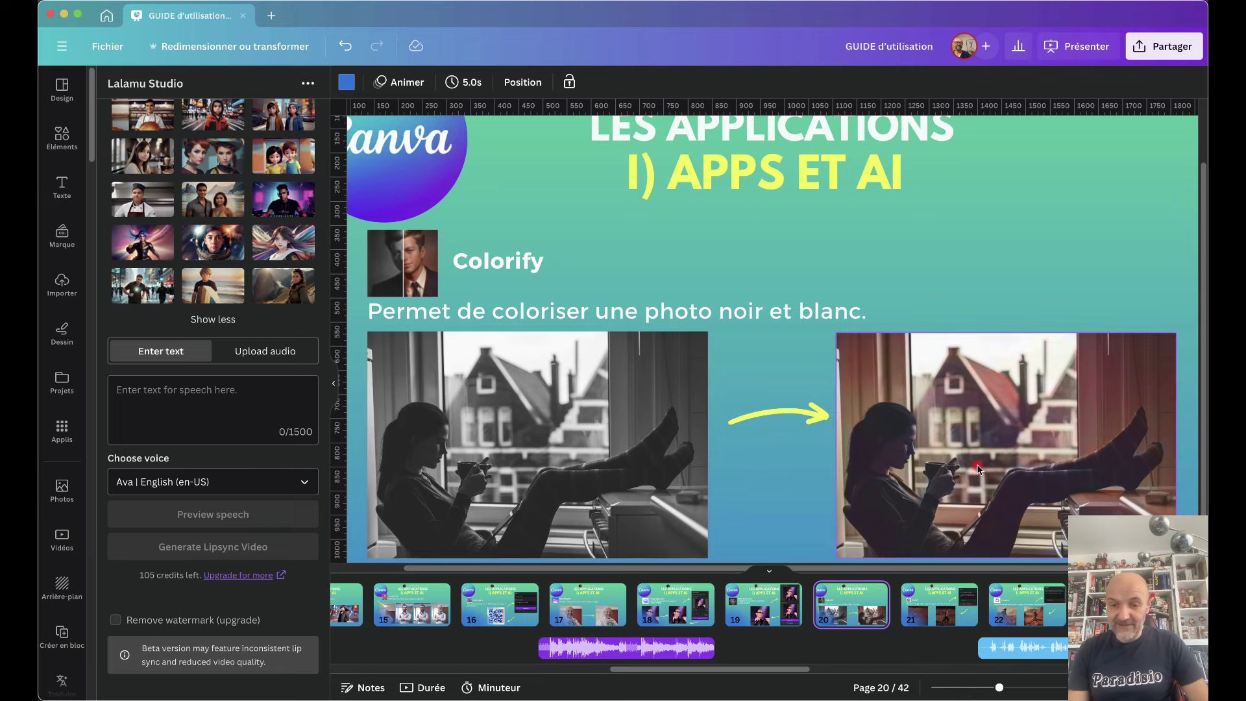
pyautogui.scroll(-1, 976, 465)
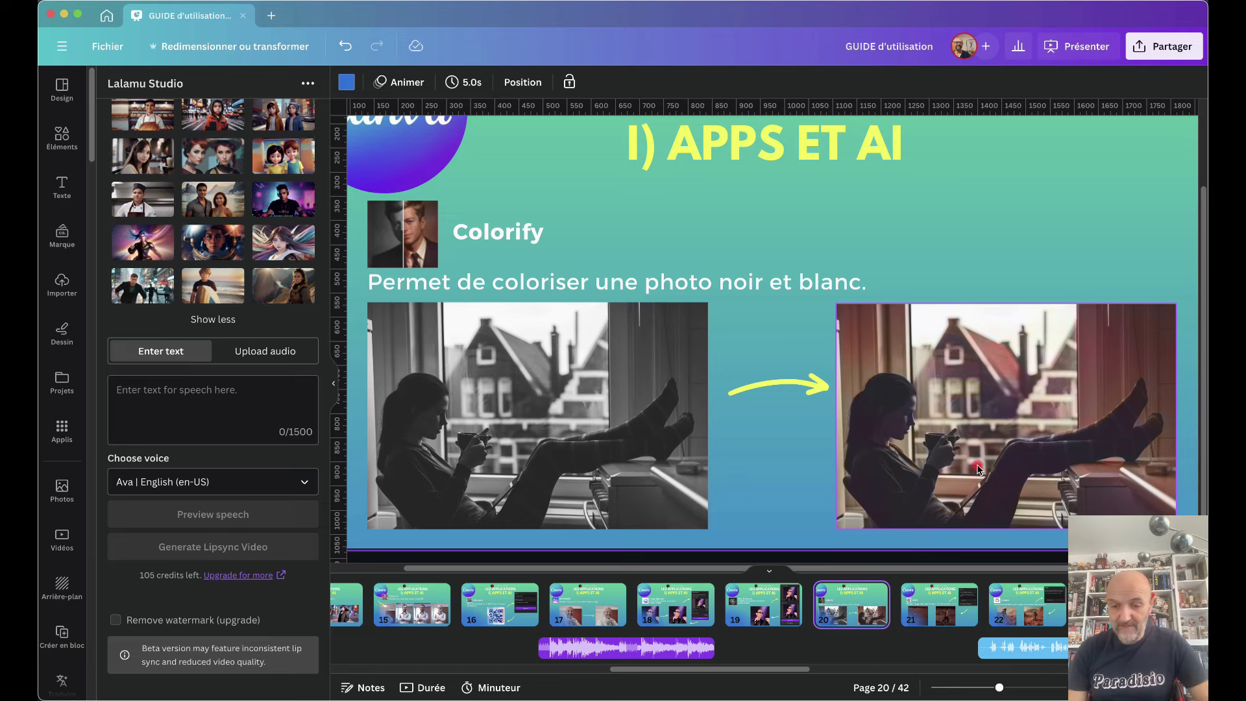
# Go to page 21 about Dall E and examine the generated image of the man walking beside the ball up close.
pyautogui.click(922, 612)
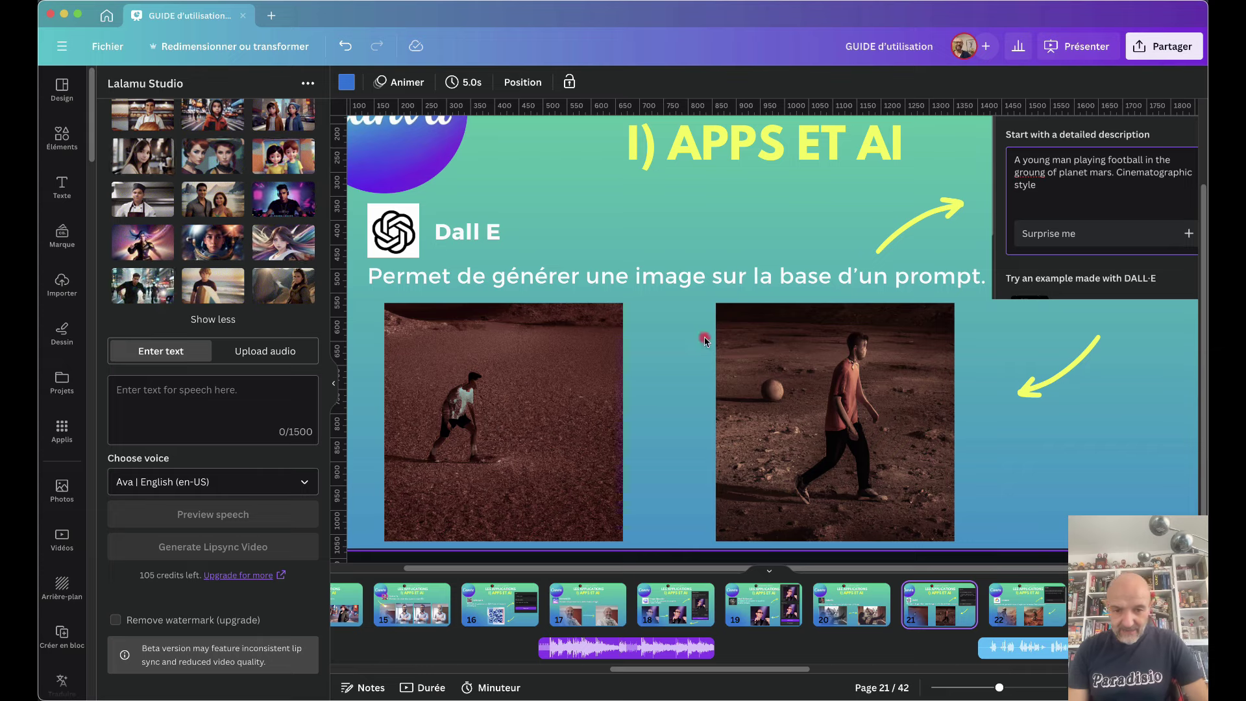
pyautogui.scroll(2, 704, 340)
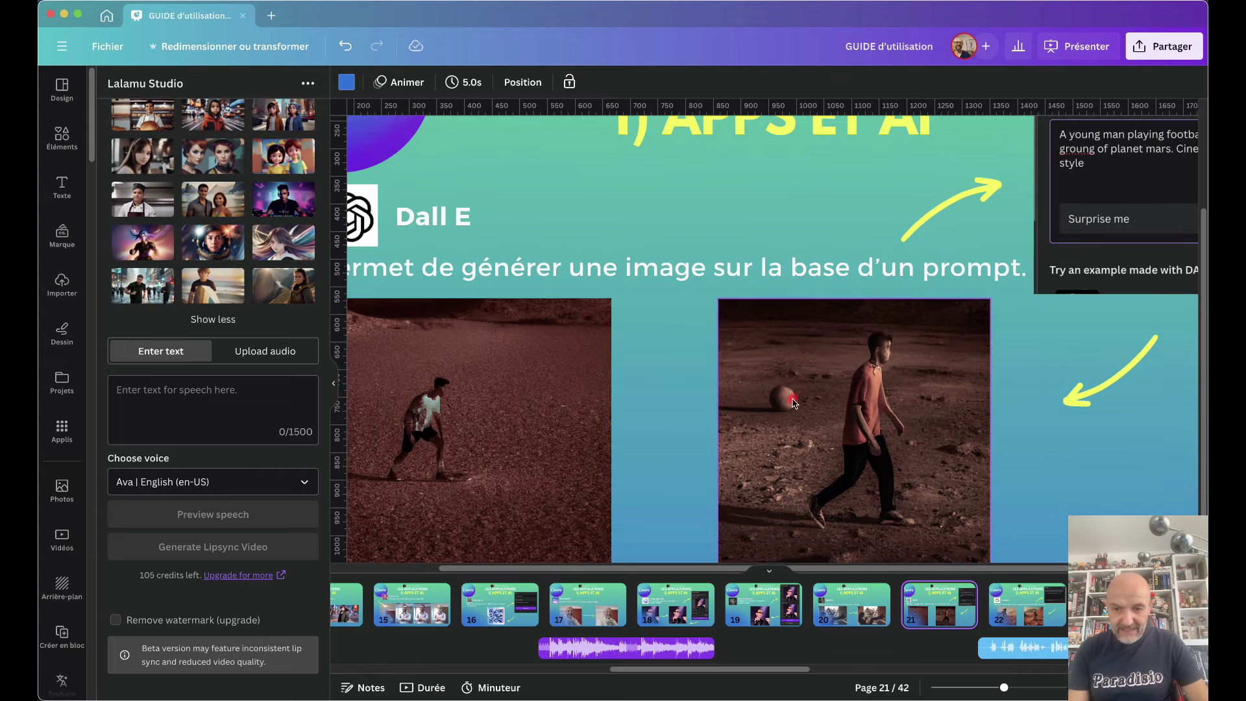
pyautogui.scroll(5, 823, 406)
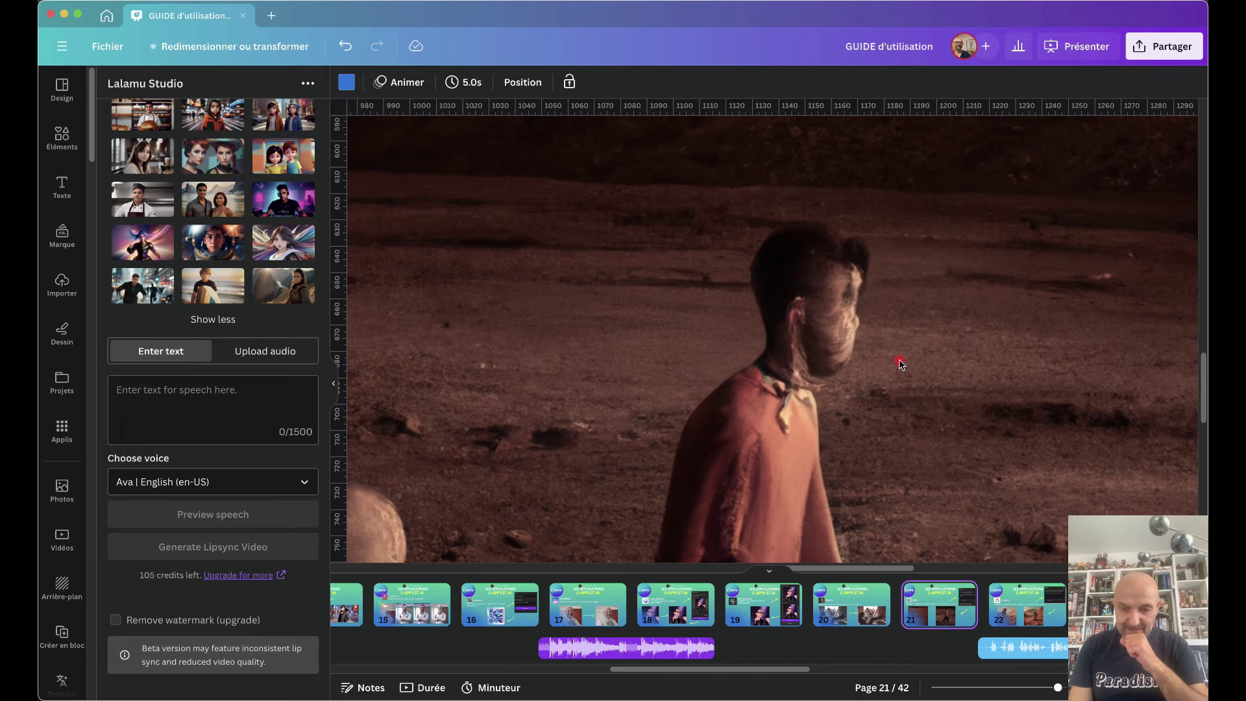
pyautogui.scroll(-3, 900, 365)
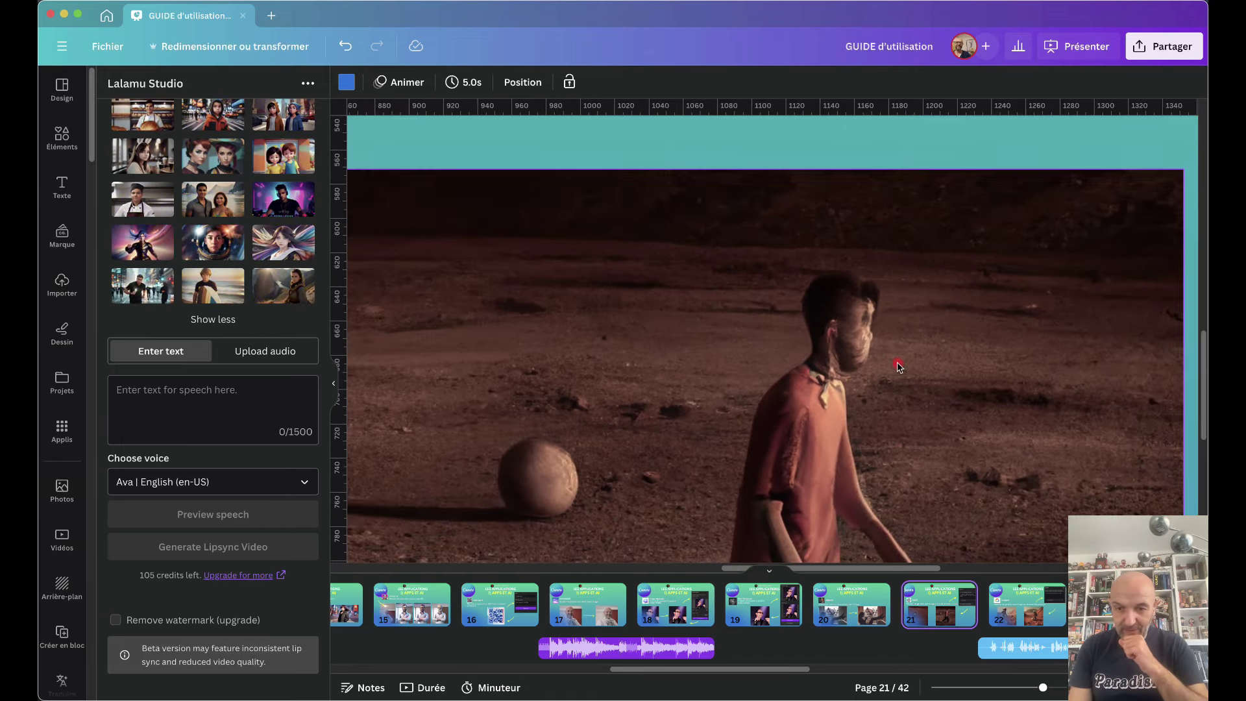
# Go to page 22 about Imagen and view the two generated images of astronauts playing soccer.
pyautogui.scroll(-3, 898, 367)
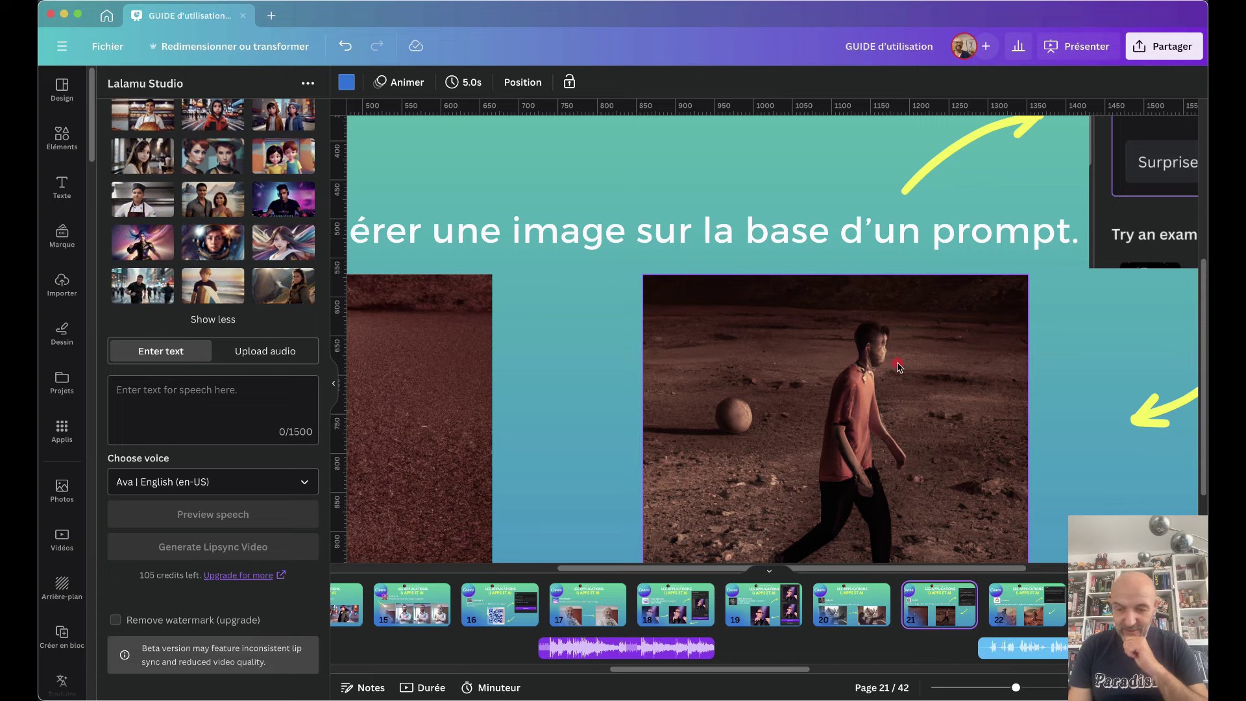
pyautogui.hscroll(-3, 898, 367)
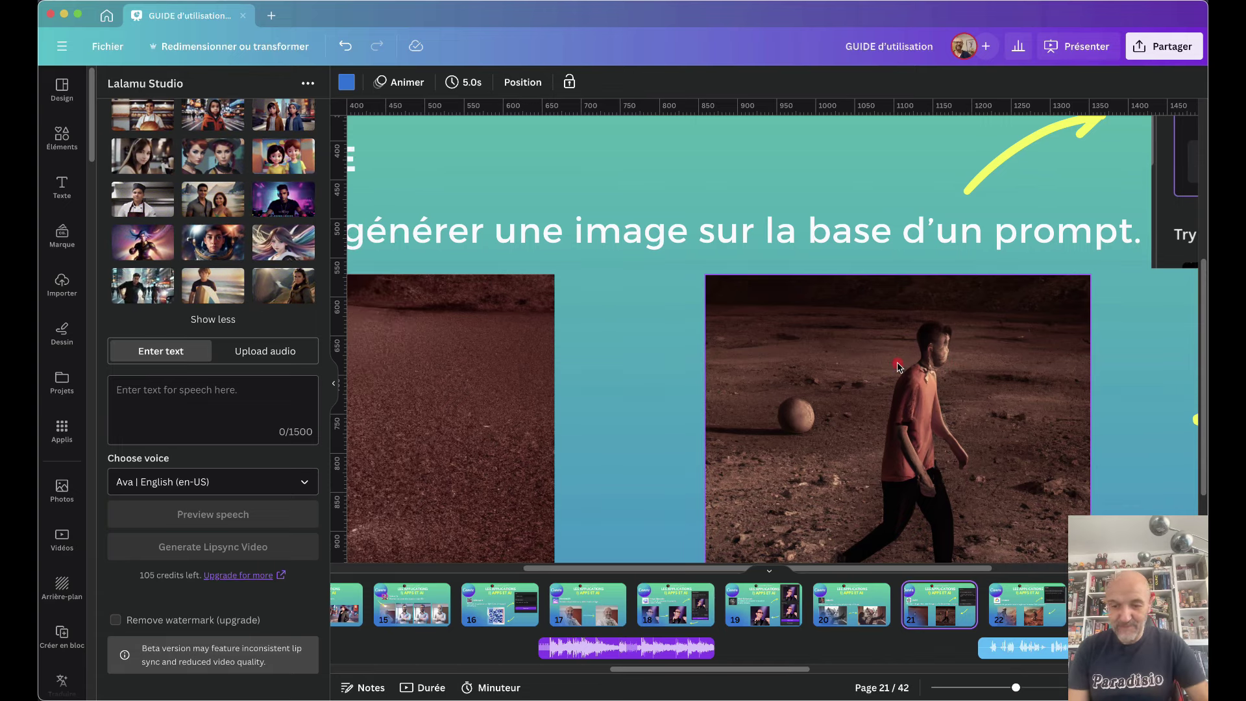
pyautogui.click(1010, 612)
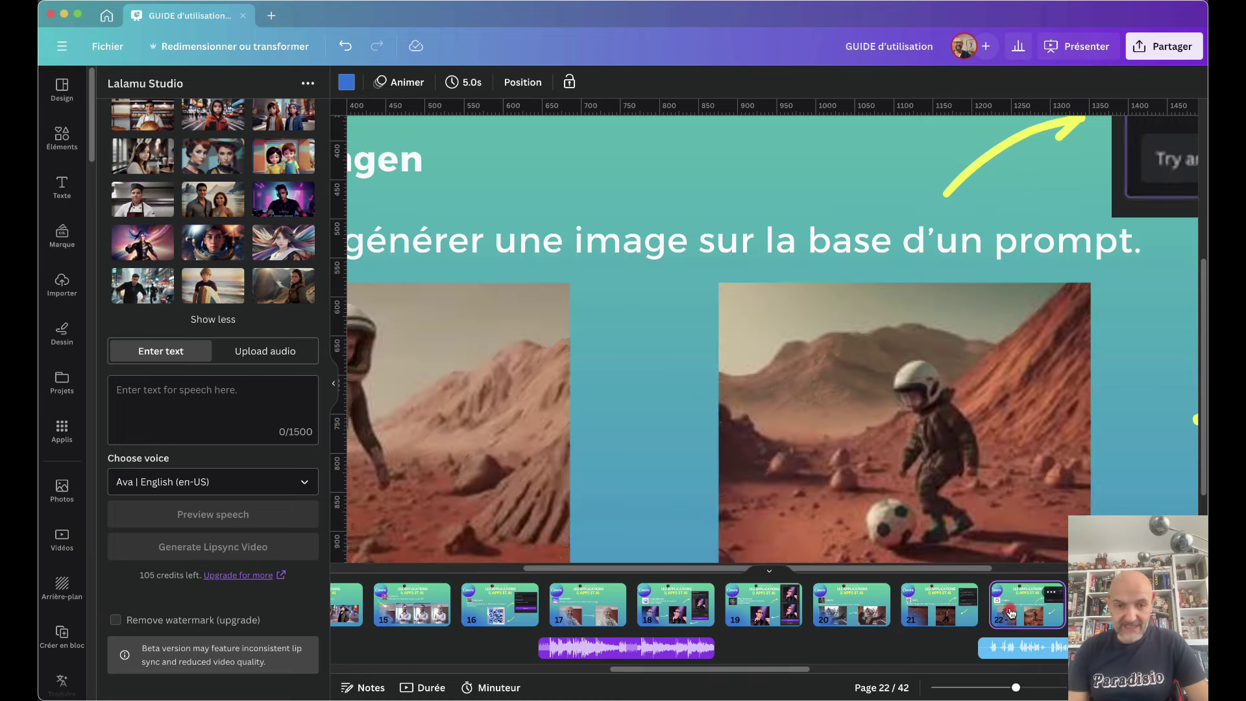
pyautogui.scroll(-5, 693, 462)
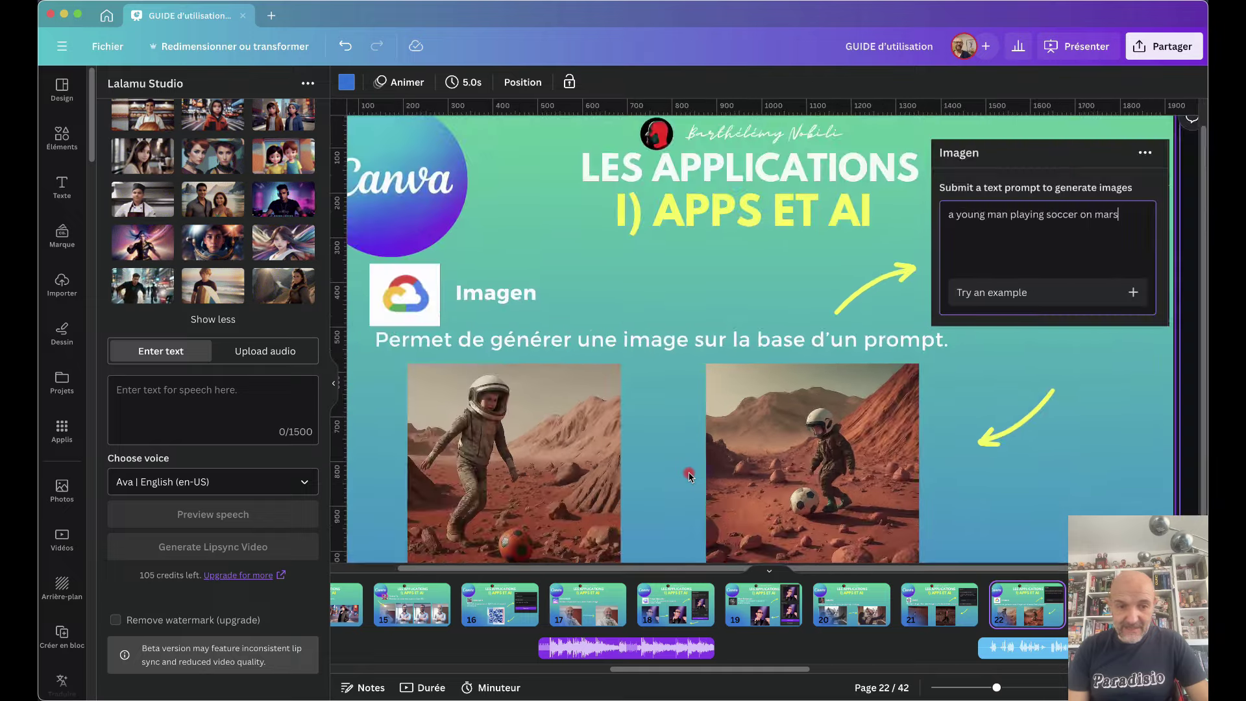
pyautogui.scroll(1, 569, 428)
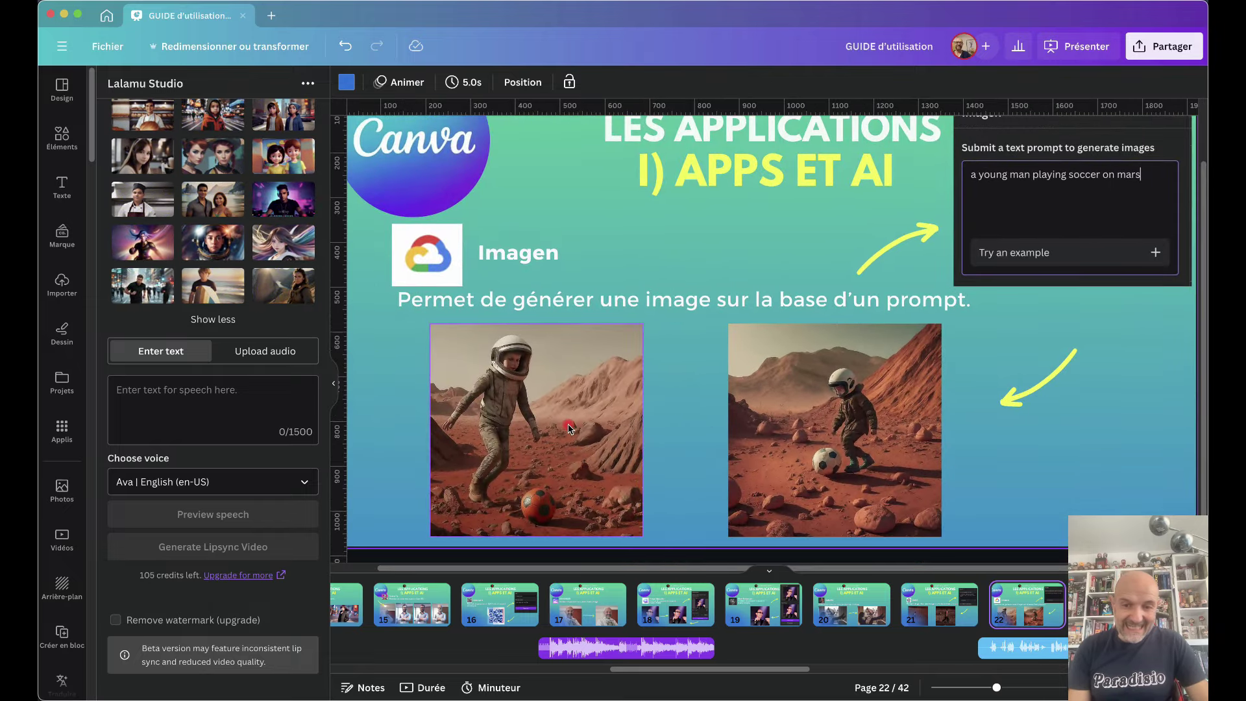
pyautogui.scroll(5, 569, 428)
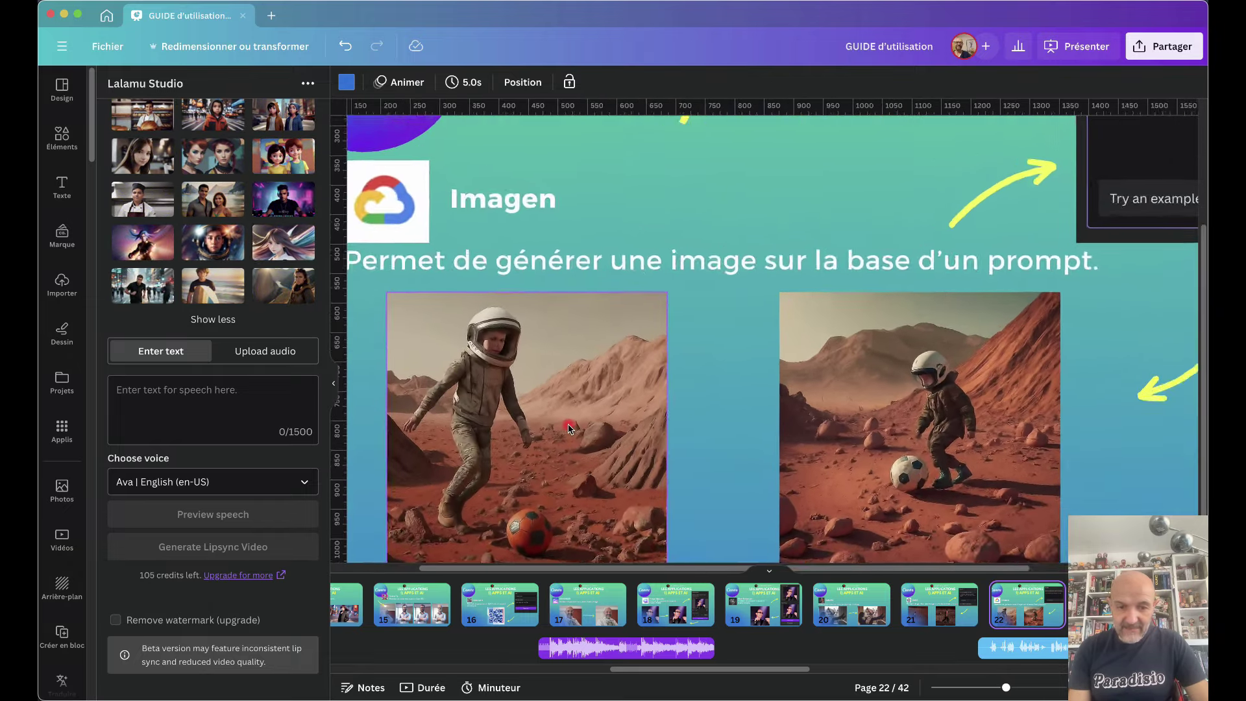
pyautogui.scroll(-1, 569, 429)
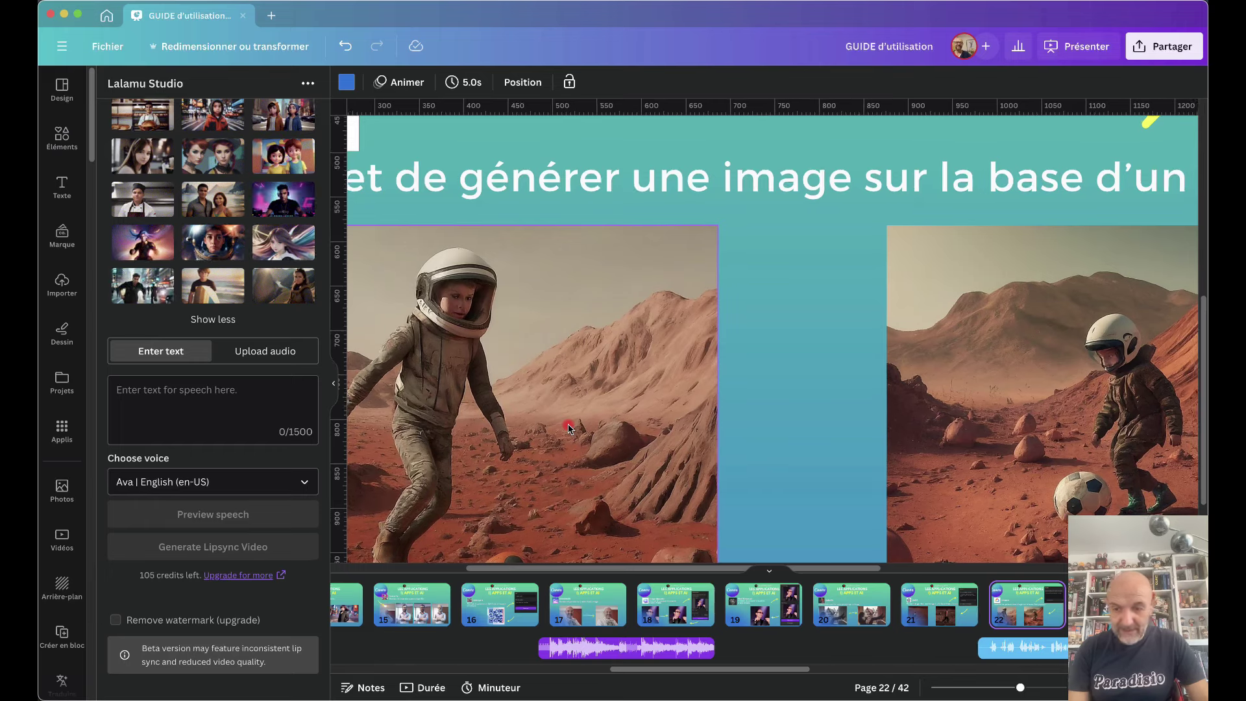
# Read the example prompt on the Imagen page and compare it with both generated Mars soccer images up close.
pyautogui.hscroll(5, 851, 335)
pyautogui.scroll(4, 851, 335)
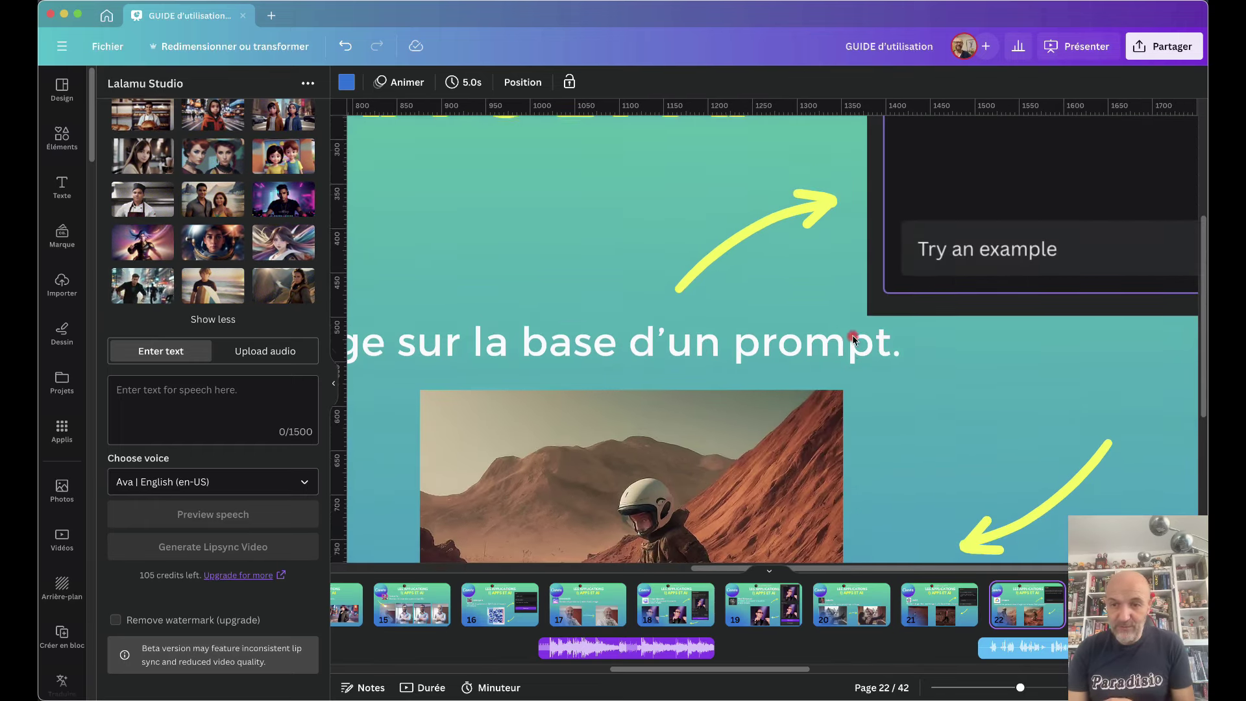
pyautogui.scroll(2, 851, 335)
pyautogui.hscroll(4, 851, 335)
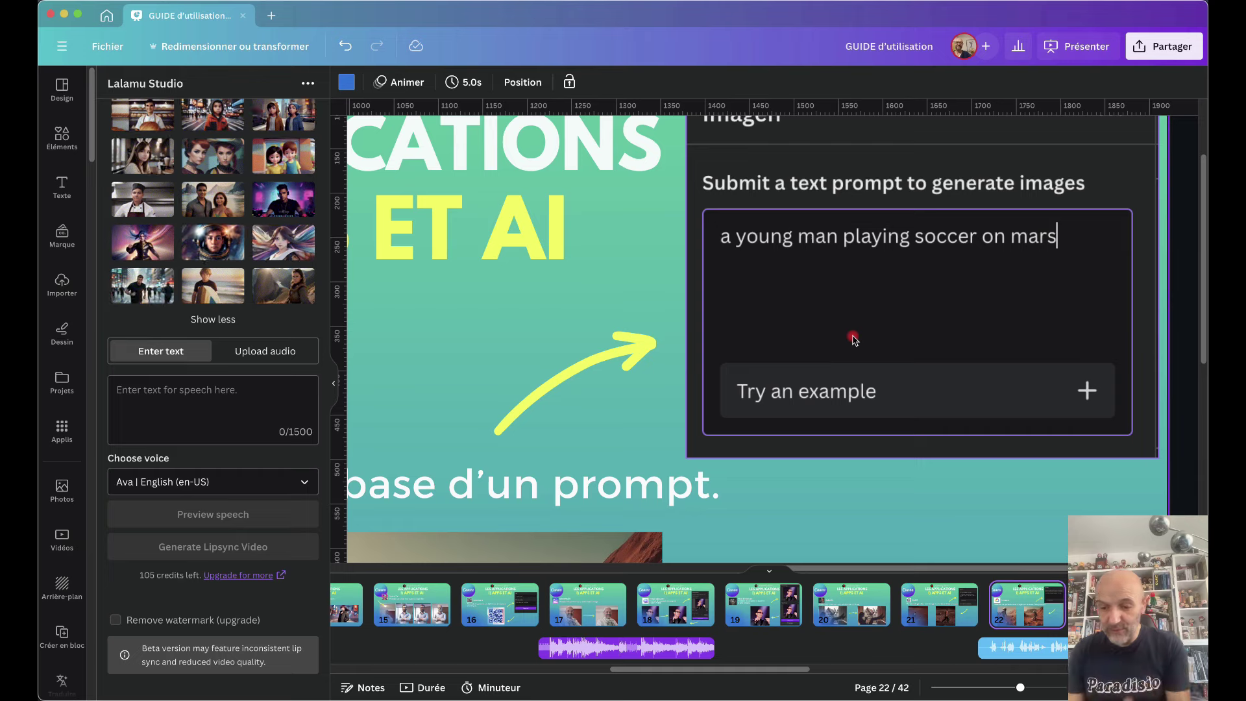
pyautogui.hscroll(-4, 851, 334)
pyautogui.scroll(-8, 851, 335)
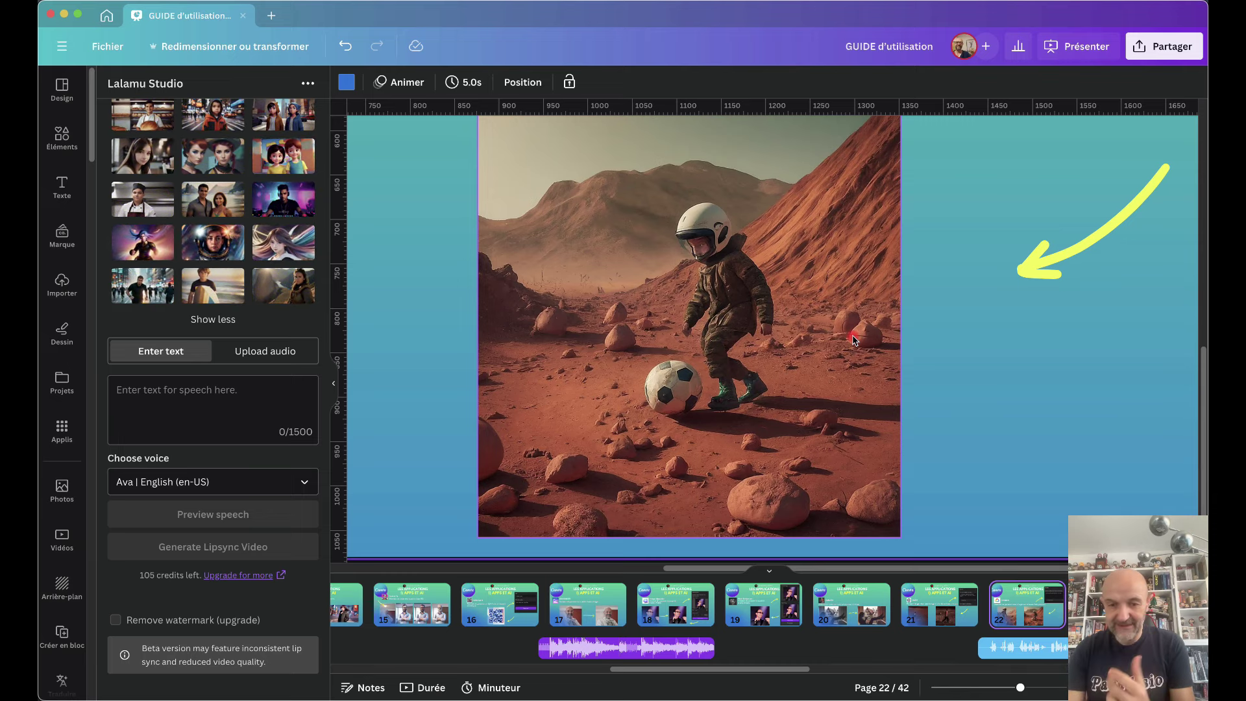
pyautogui.hscroll(-10, 851, 338)
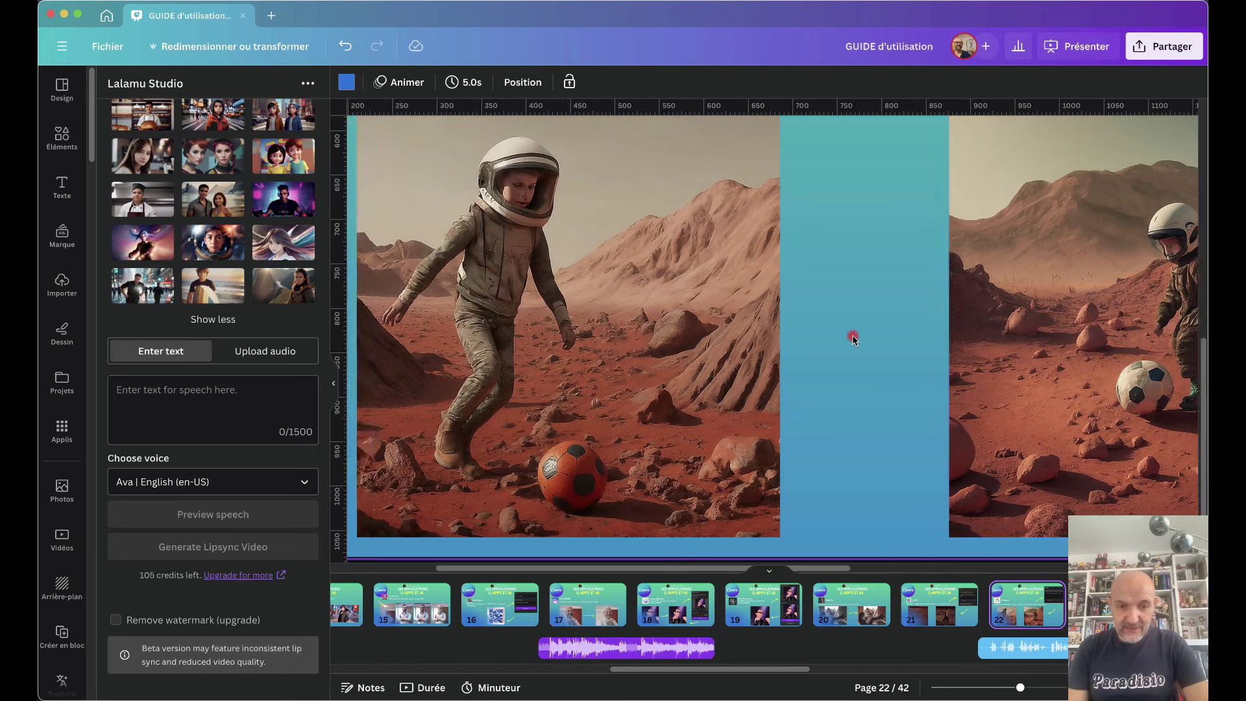
pyautogui.scroll(4, 851, 339)
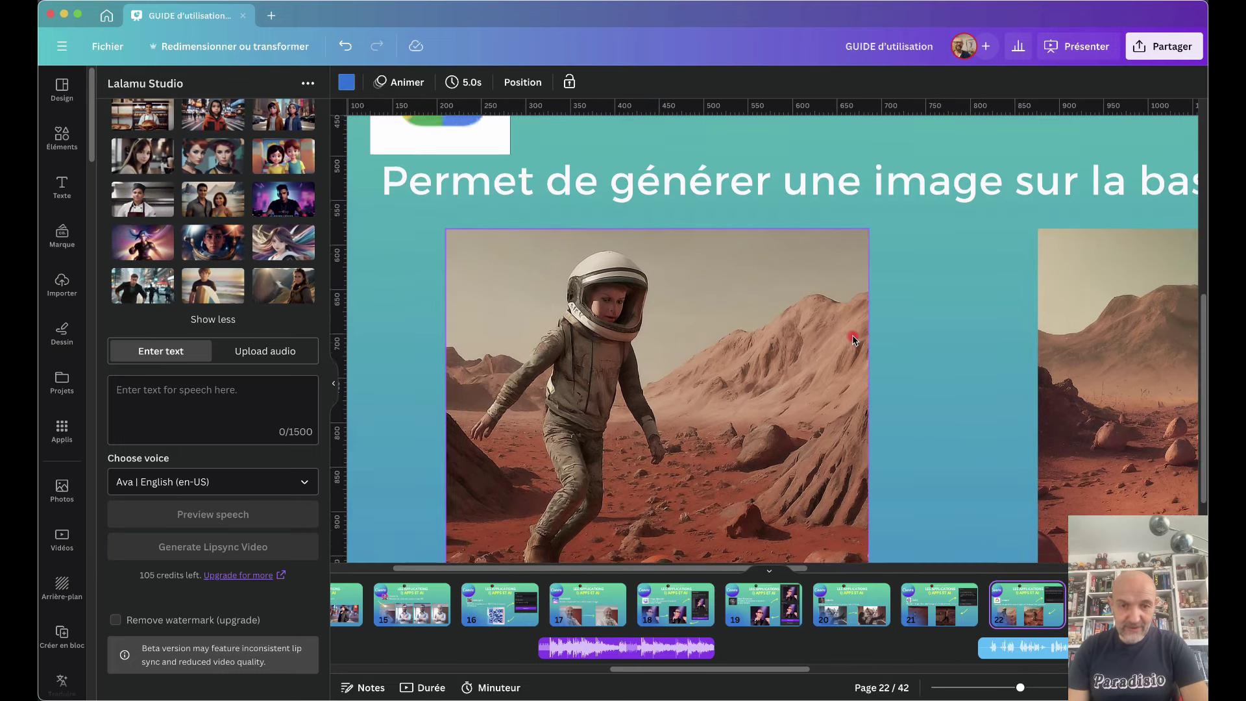
pyautogui.scroll(-3, 851, 339)
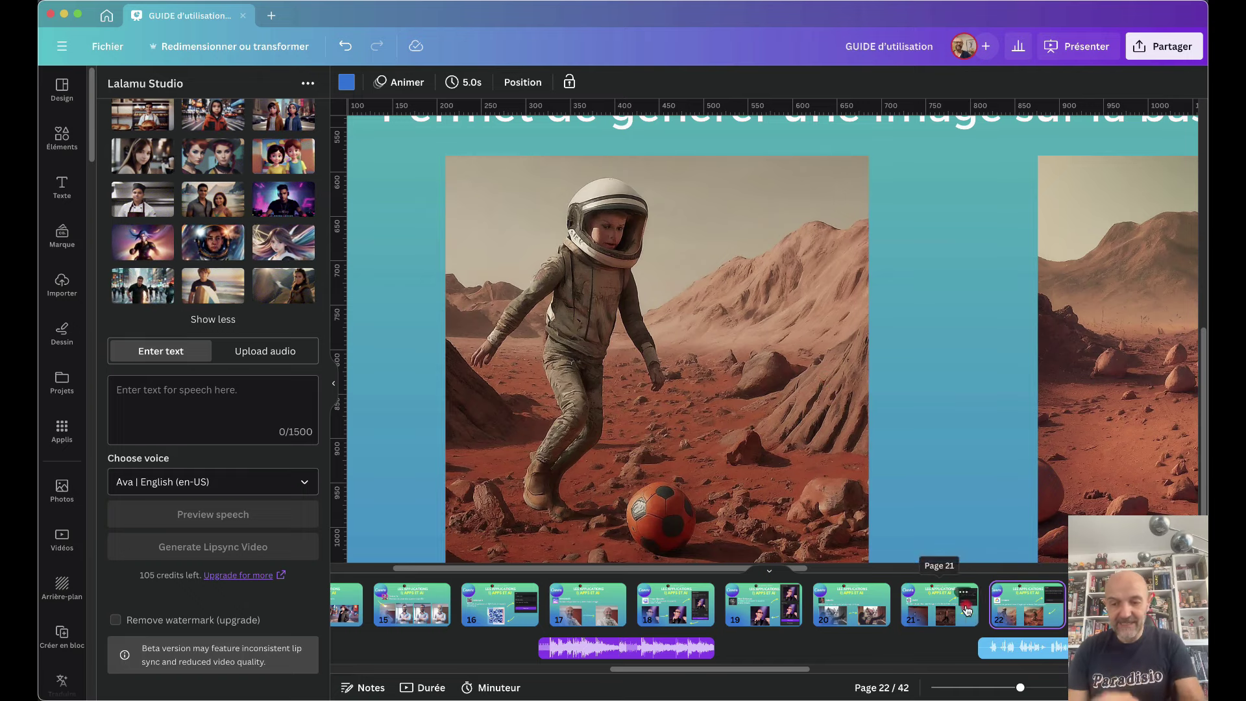
# Go to page 23 about Anime Style and compare the golf and red-dress prompts with their generated images.
pyautogui.hscroll(4, 921, 604)
pyautogui.click(901, 605)
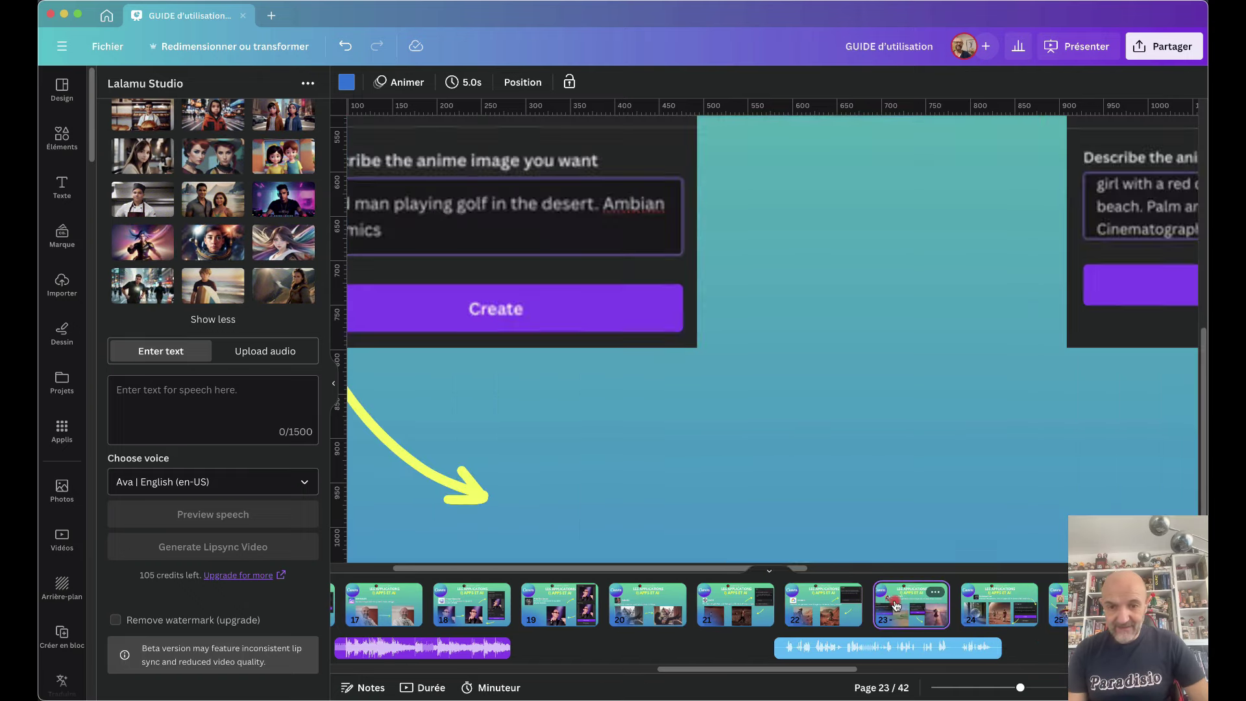
pyautogui.scroll(-3, 835, 463)
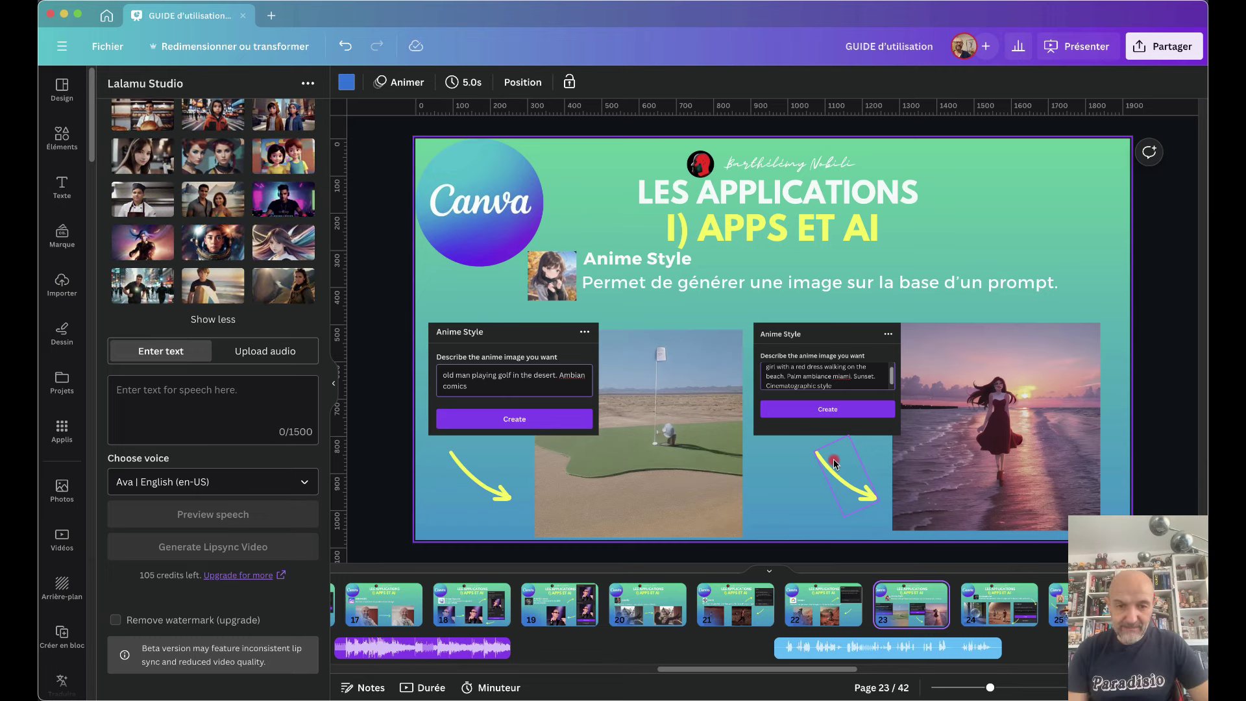
pyautogui.scroll(3, 421, 403)
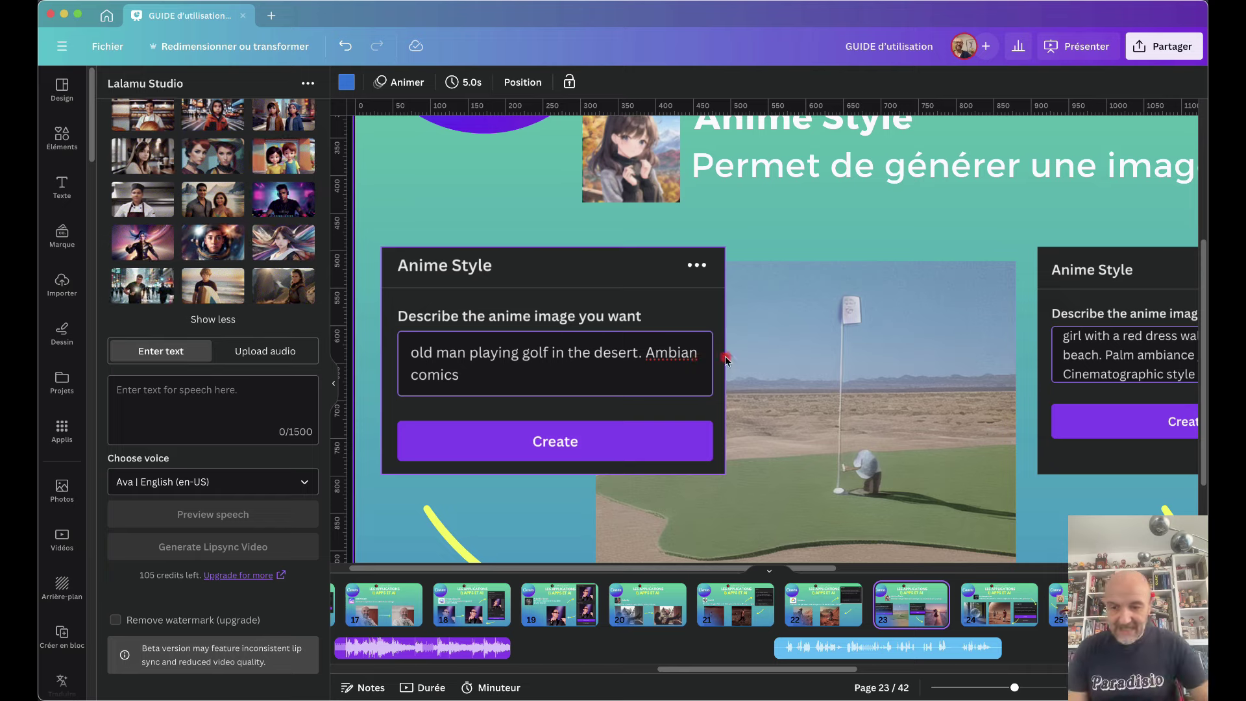
pyautogui.hscroll(6, 915, 435)
pyautogui.hscroll(4, 915, 440)
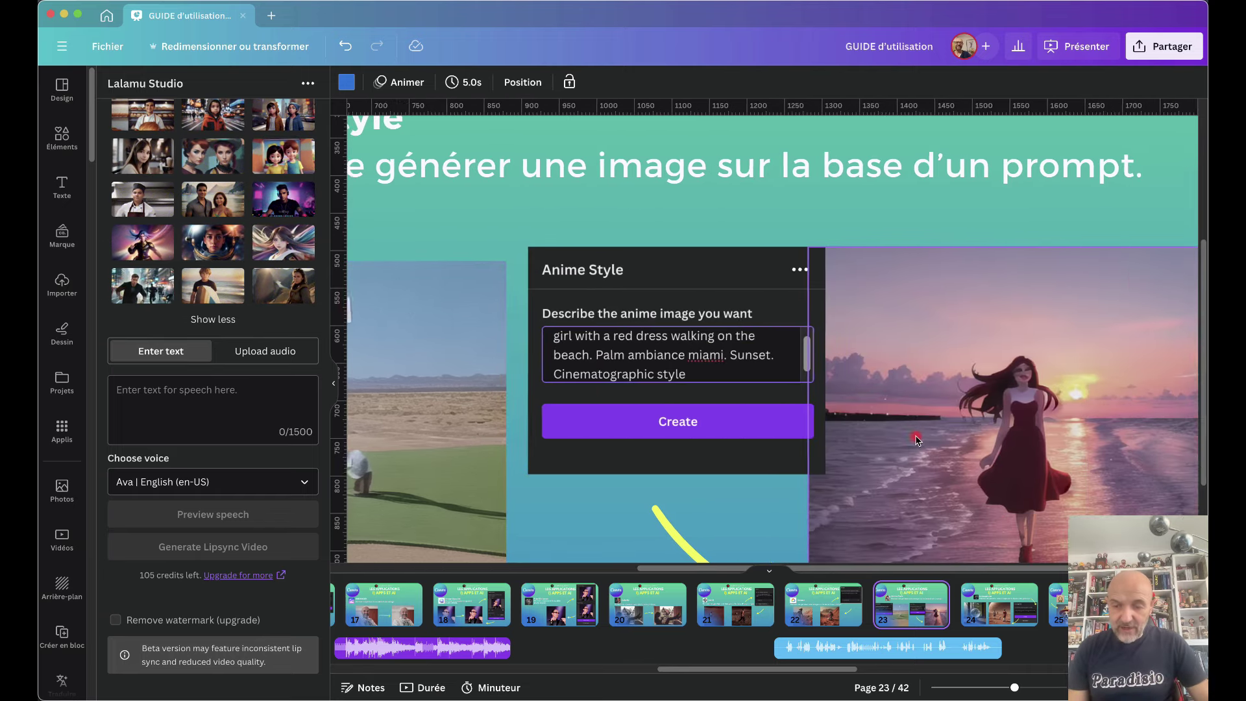
pyautogui.scroll(-2, 914, 440)
pyautogui.hscroll(1, 915, 440)
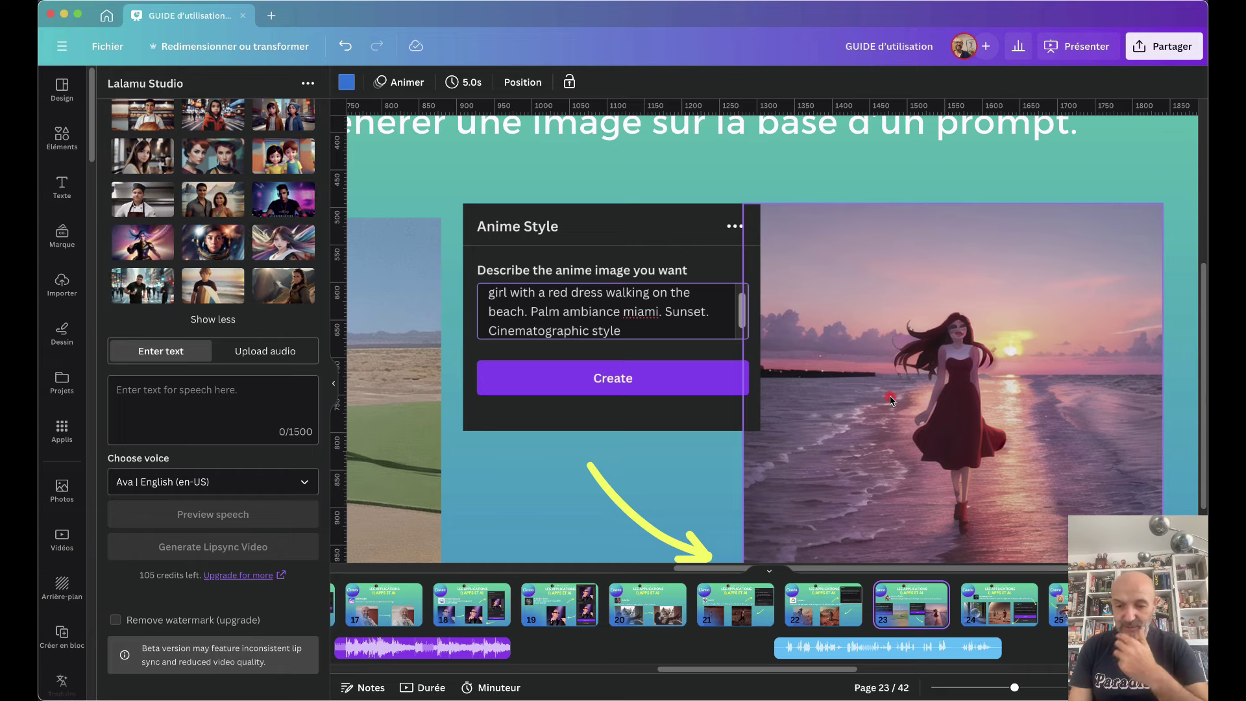
# Examine the Anime Style image of the girl in the red dress up close, then return to the full page.
pyautogui.scroll(5, 1012, 350)
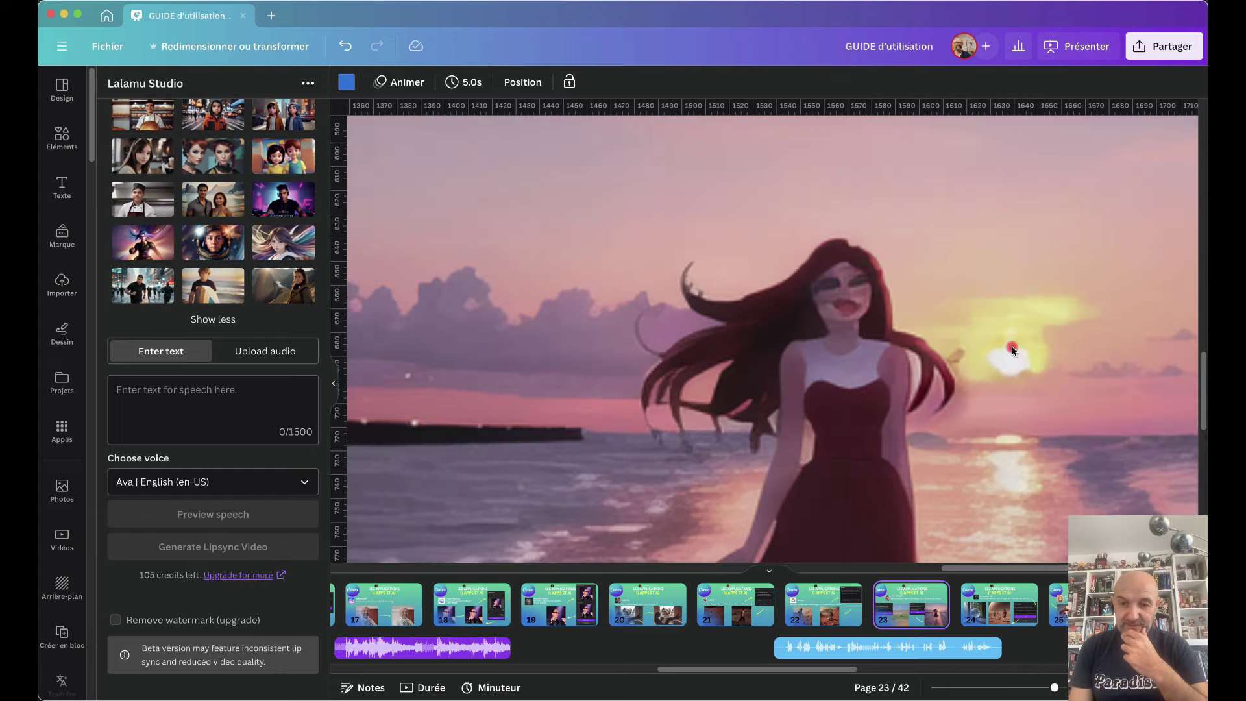
pyautogui.scroll(-3, 1012, 350)
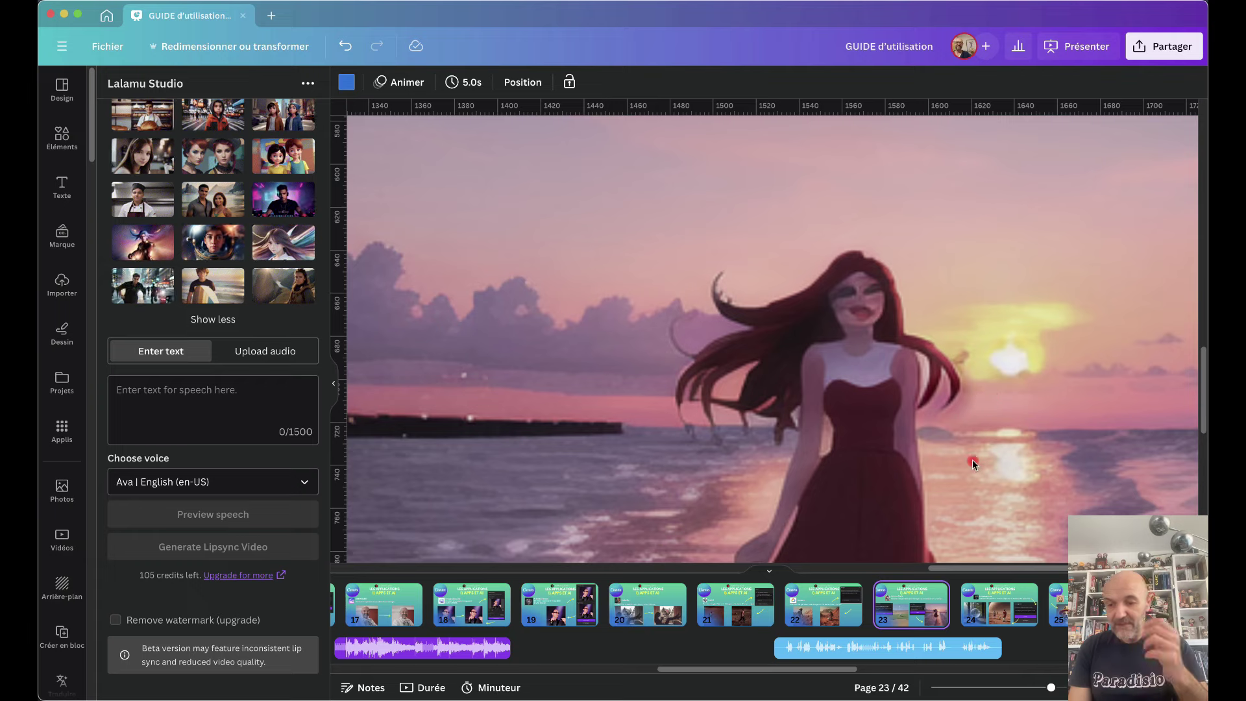
pyautogui.scroll(-10, 972, 462)
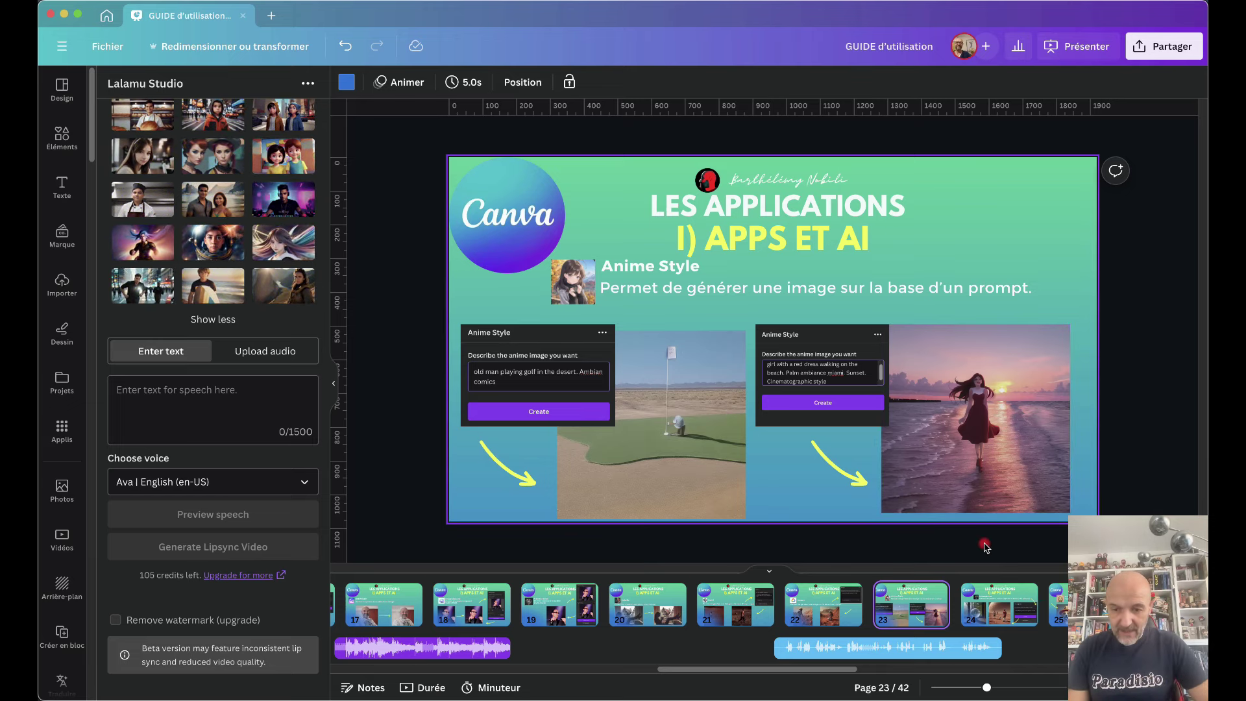
# Go to page 24 about AI Image Gen and examine the image of the boys playing soccer on Mars.
pyautogui.click(984, 613)
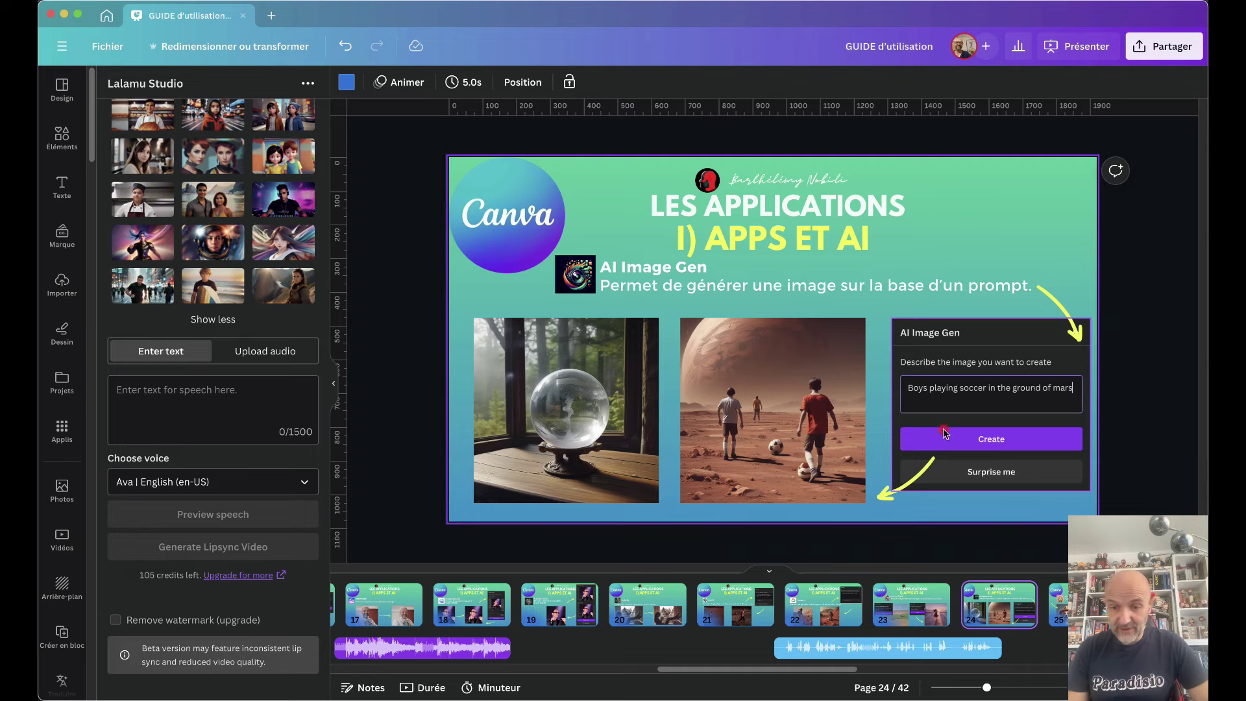
pyautogui.scroll(5, 889, 432)
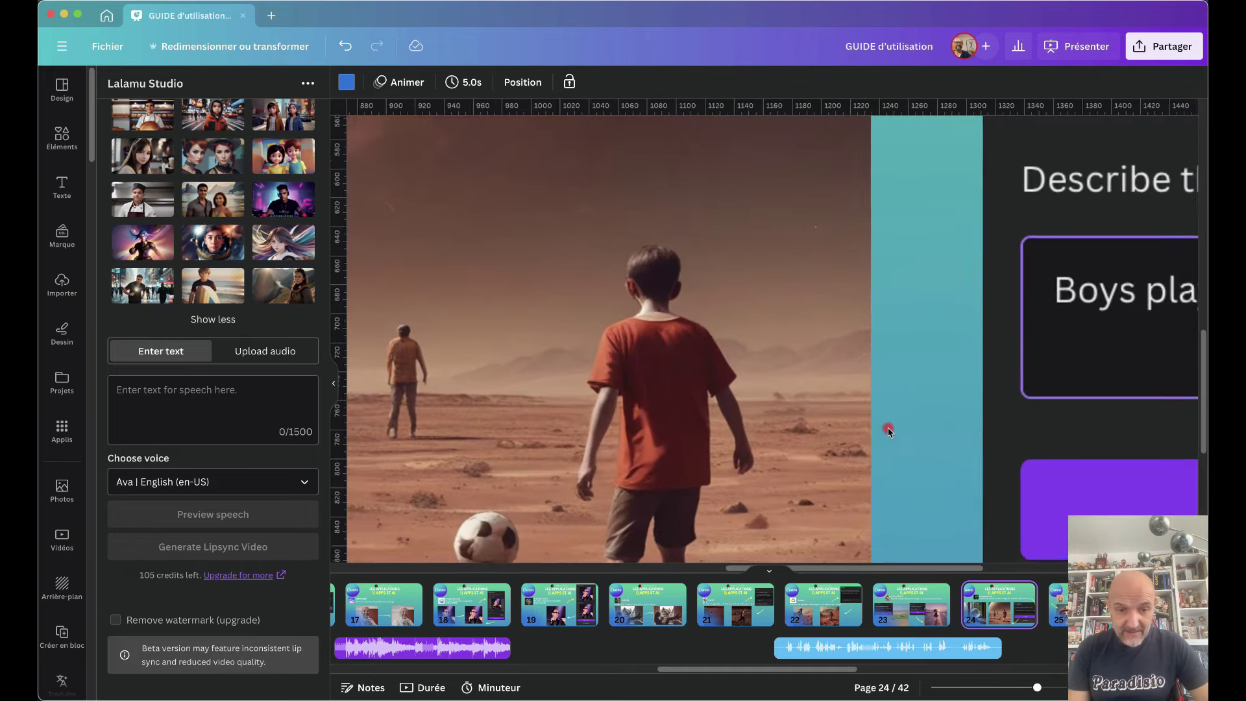
pyautogui.scroll(-3, 830, 435)
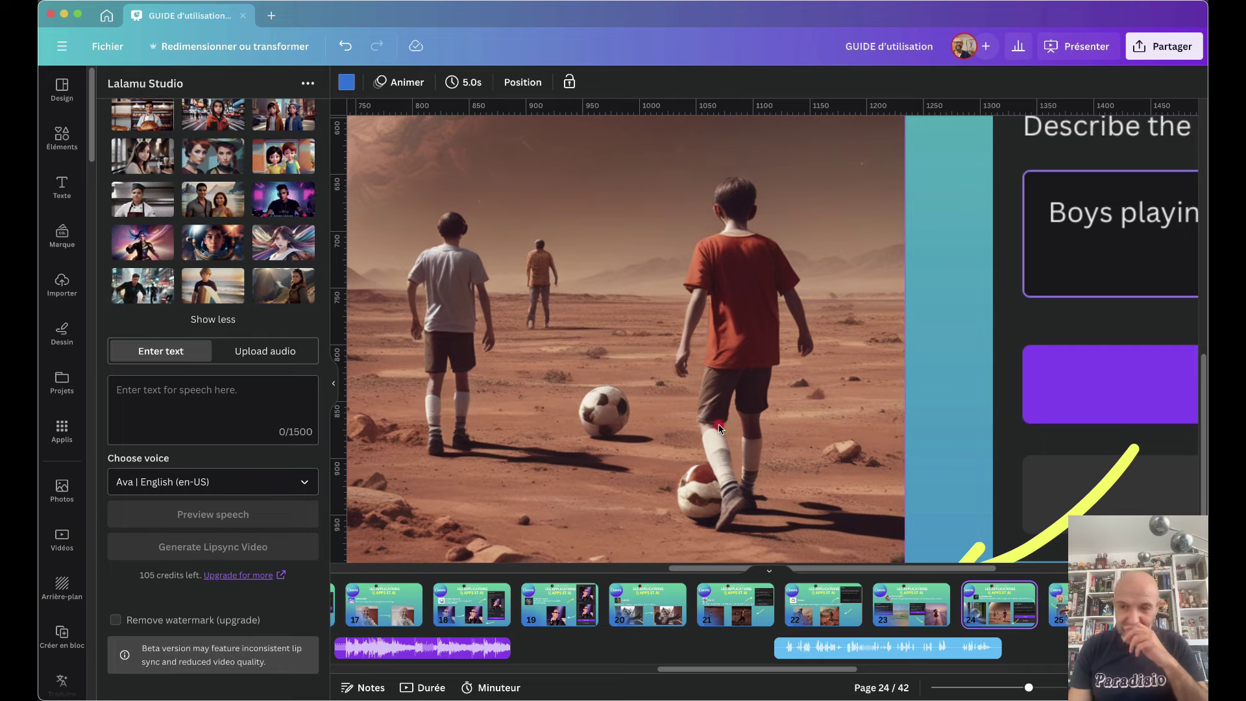
pyautogui.scroll(-5, 719, 428)
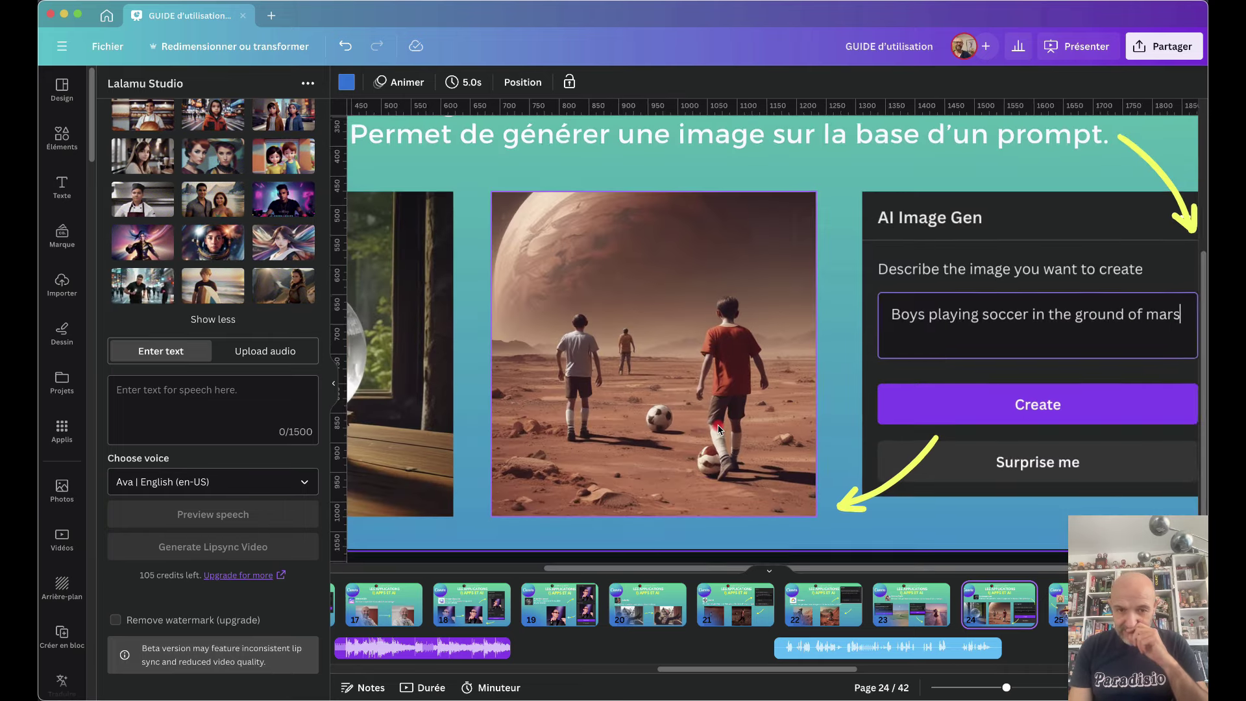
# Examine the crystal ball image on the AI Image Gen page up close and return to the full page.
pyautogui.scroll(1, 718, 428)
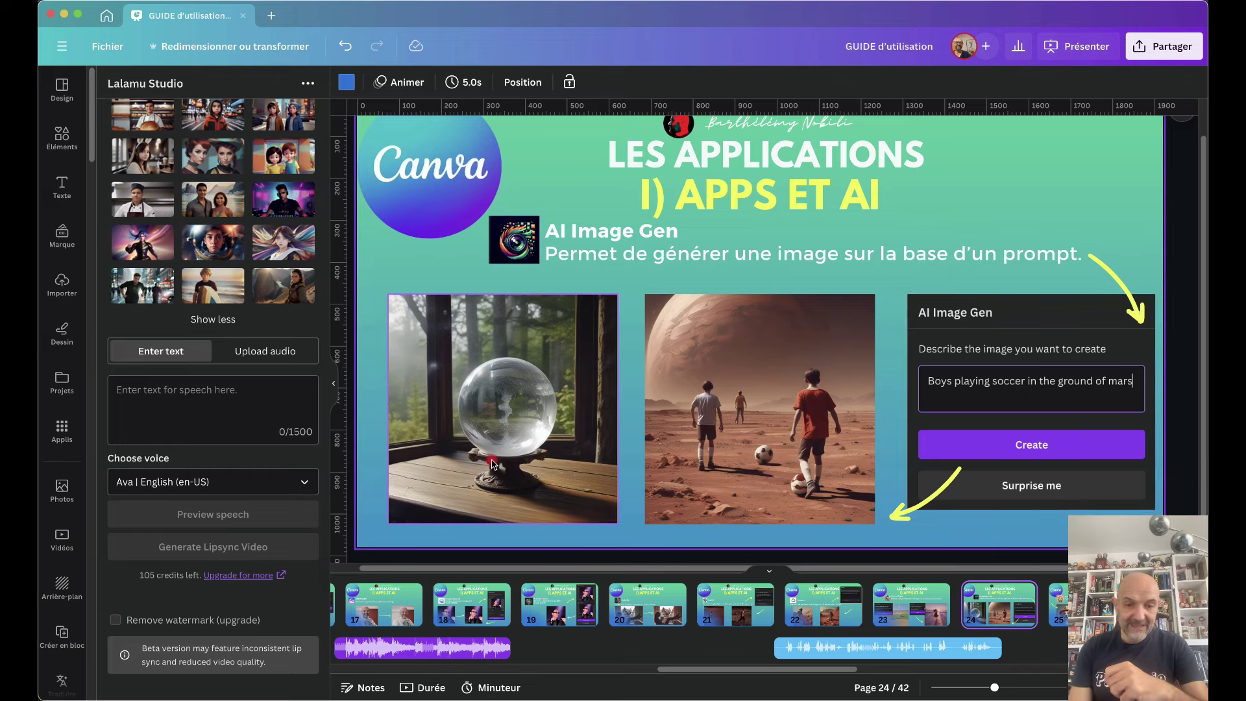
pyautogui.scroll(5, 493, 463)
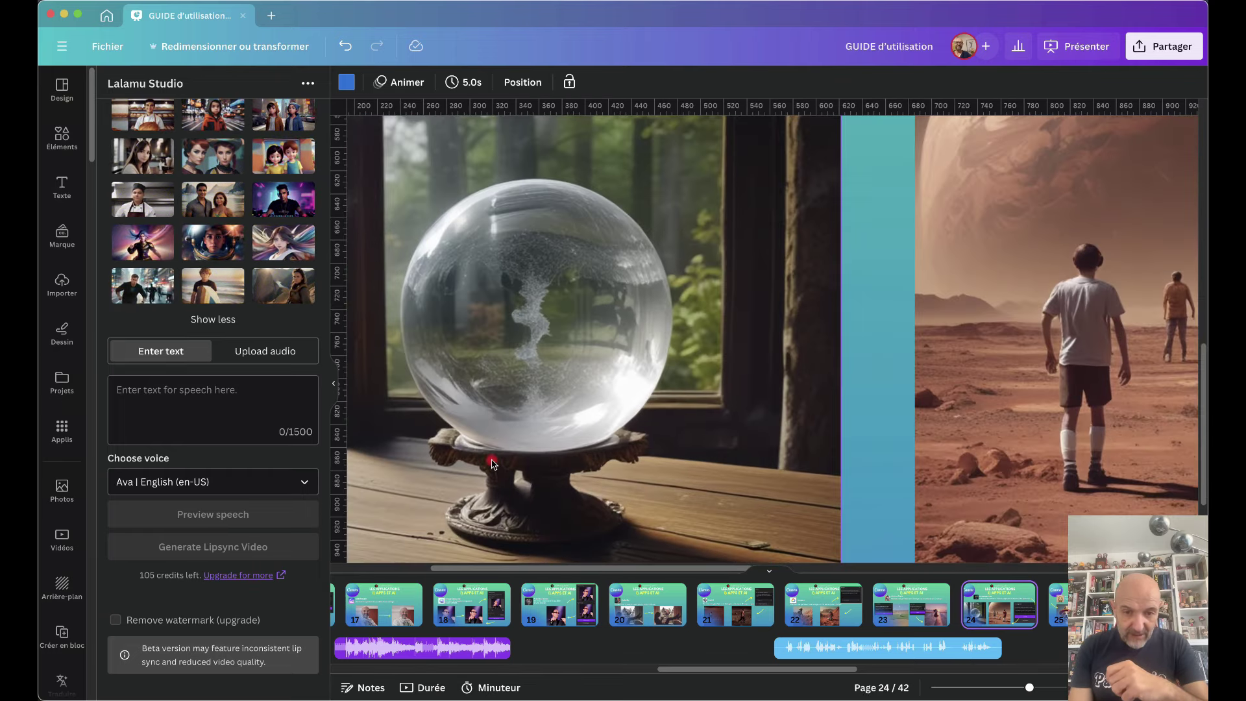
pyautogui.scroll(-2, 493, 463)
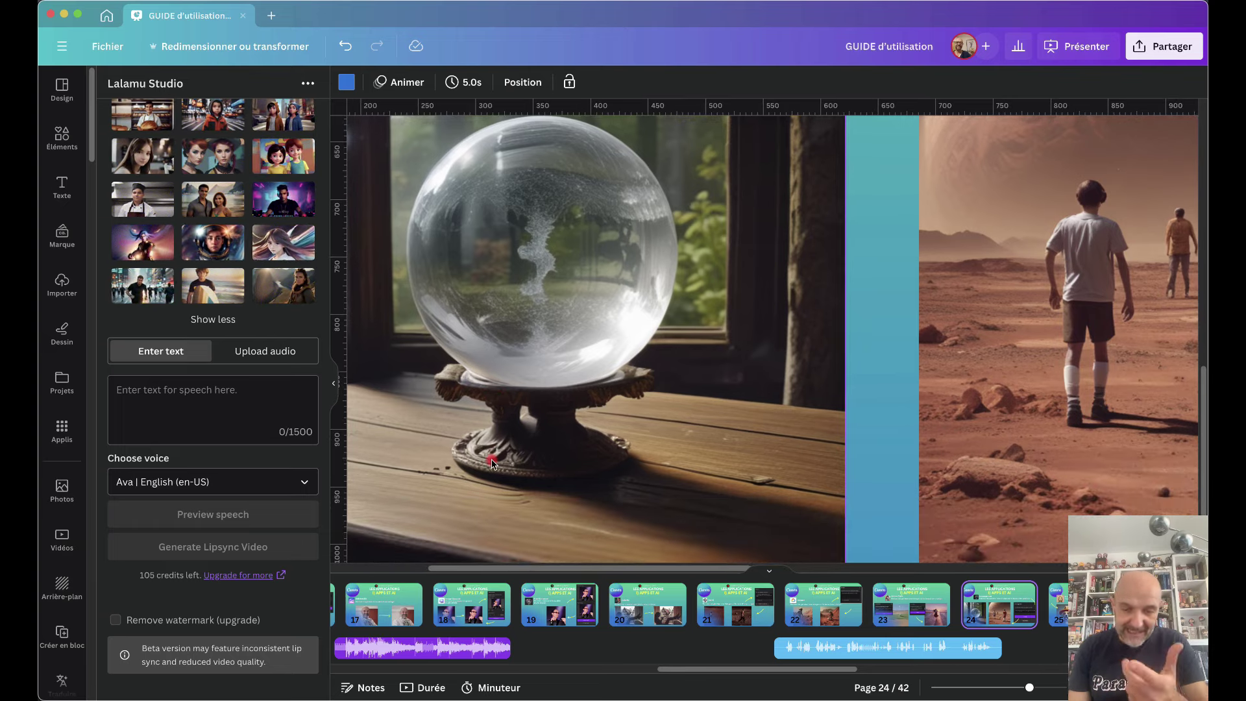
pyautogui.scroll(-5, 493, 463)
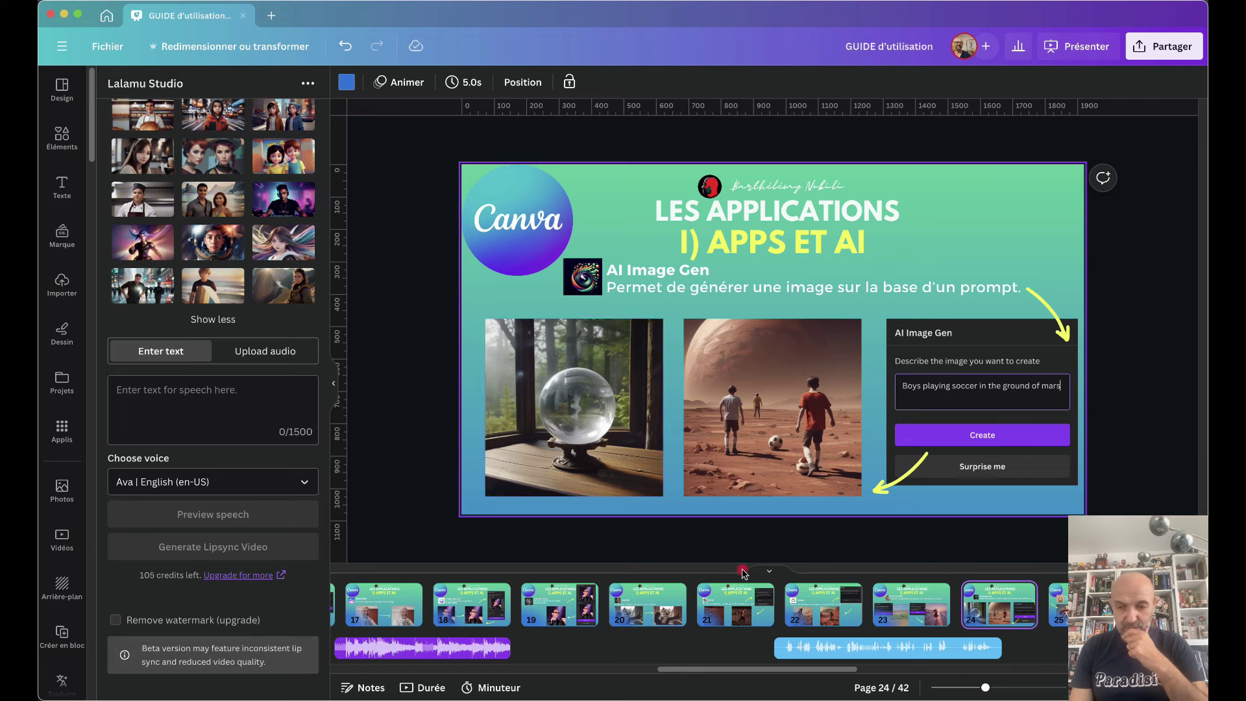
# Go to page 25 about EmojiArtist and search the apps for "EMOJI", choosing the EmojiArtist suggestion.
pyautogui.hscroll(5, 921, 599)
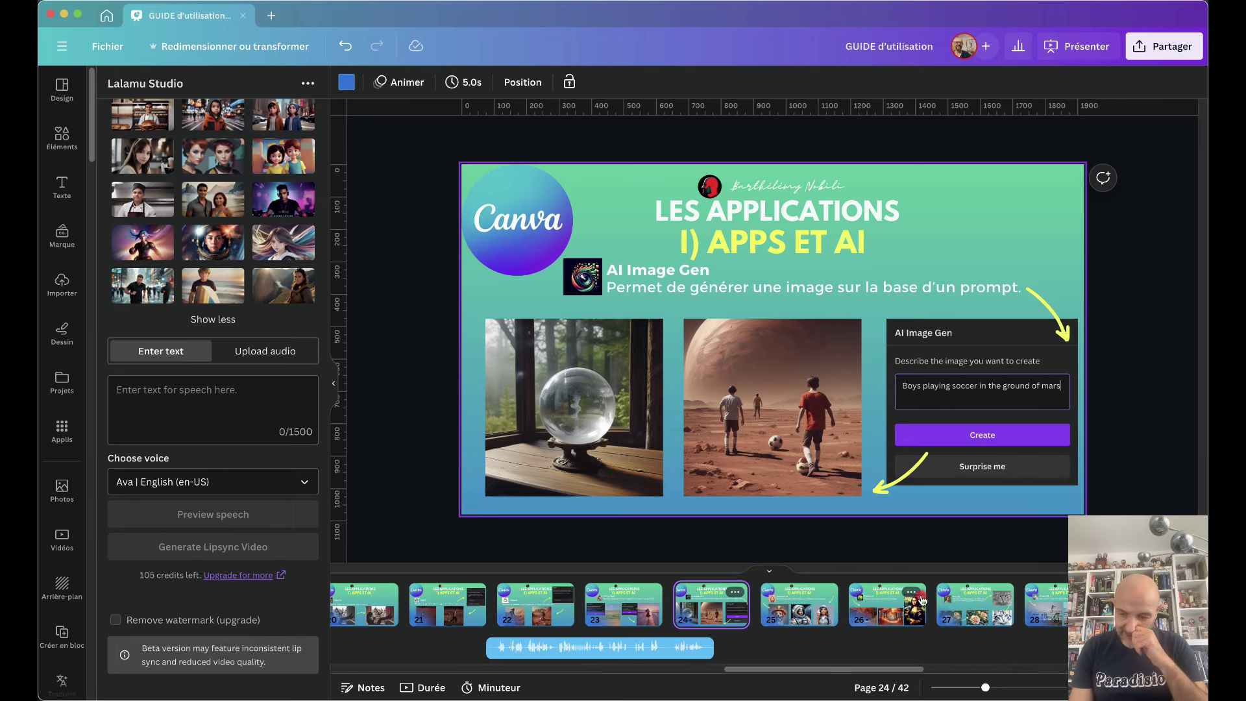
pyautogui.click(797, 611)
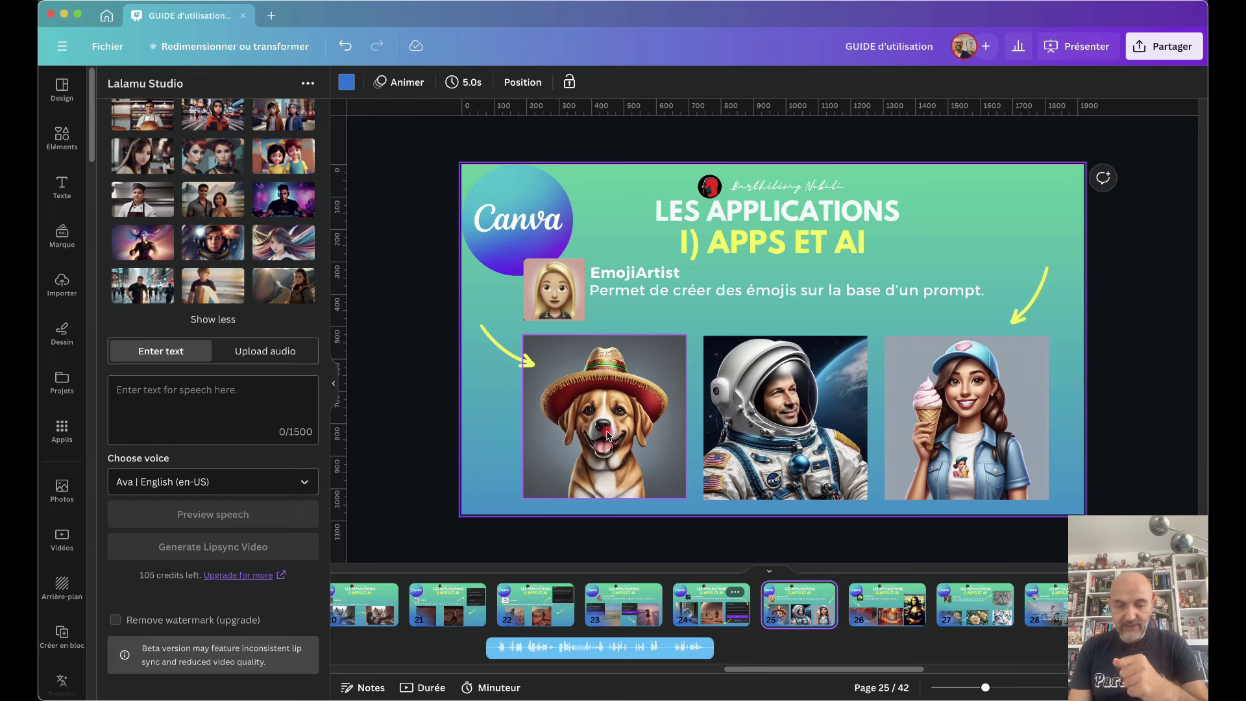
pyautogui.click(62, 430)
pyautogui.click(221, 92)
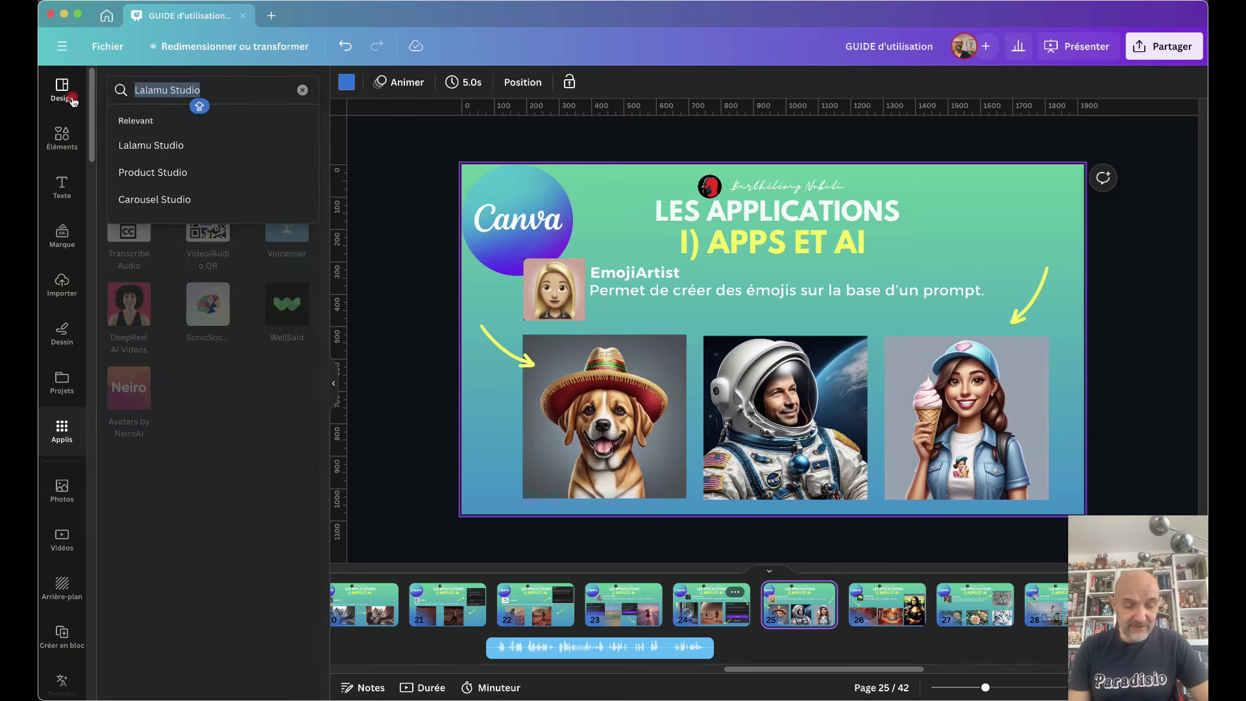
pyautogui.write('EMOJ')
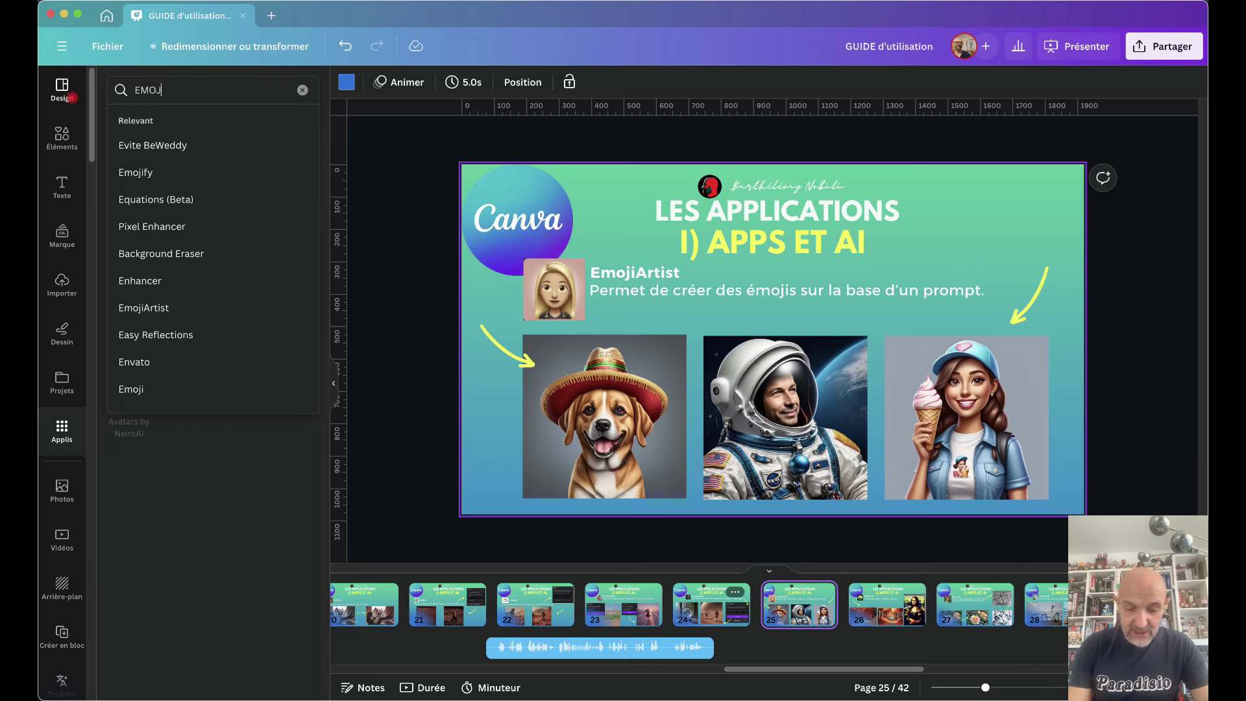
pyautogui.write('I')
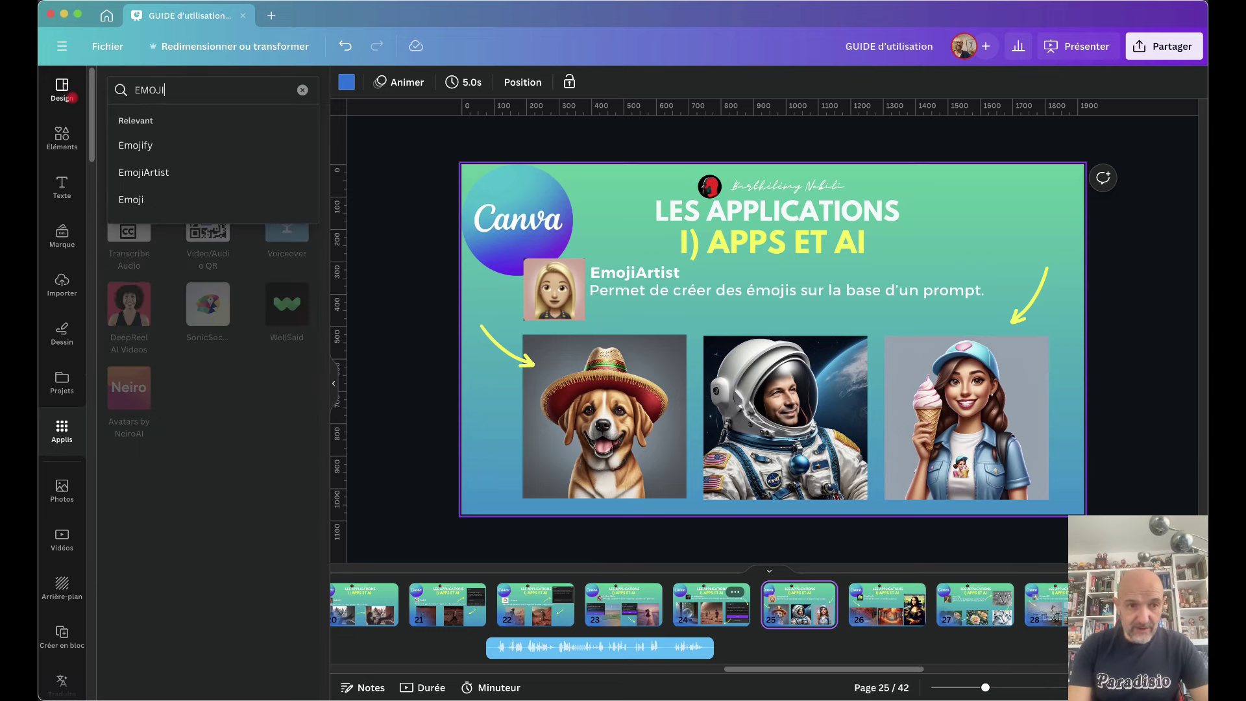
pyautogui.click(151, 170)
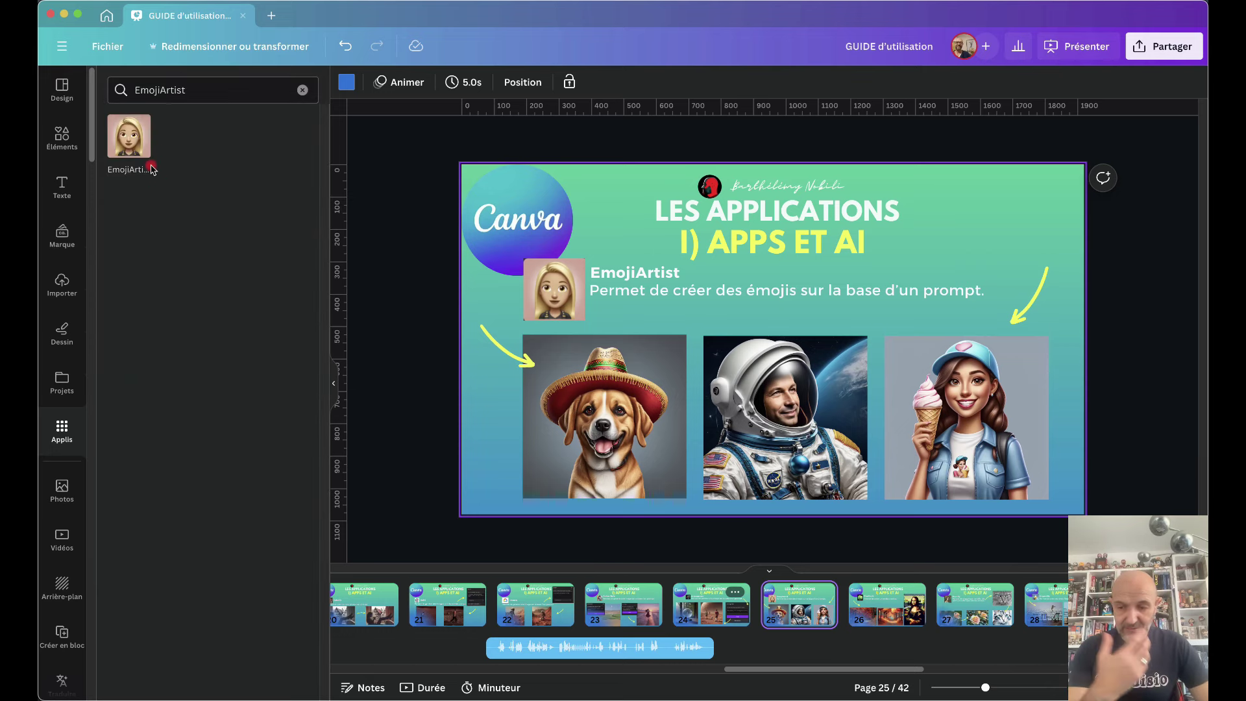
# Open the EmojiArtist app and describe the emoji as "A STUDENT WITH SUNGLASSES READING A BOOK".
pyautogui.click(124, 144)
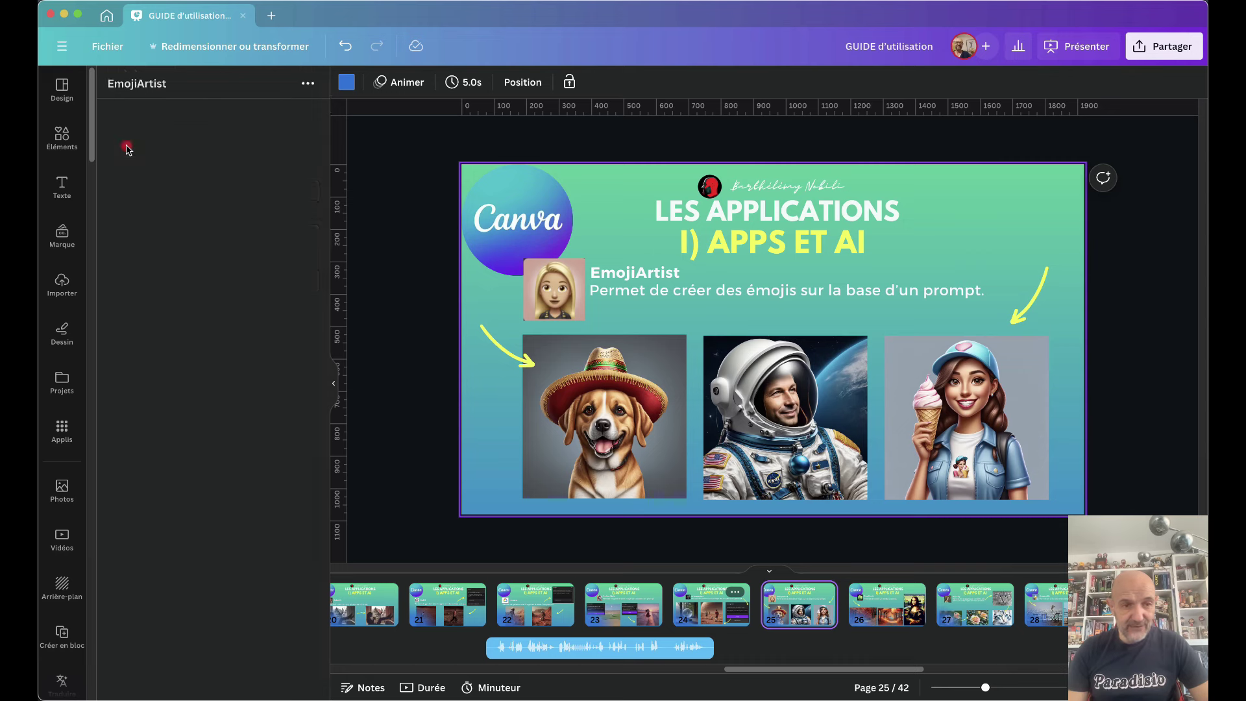
pyautogui.click(200, 190)
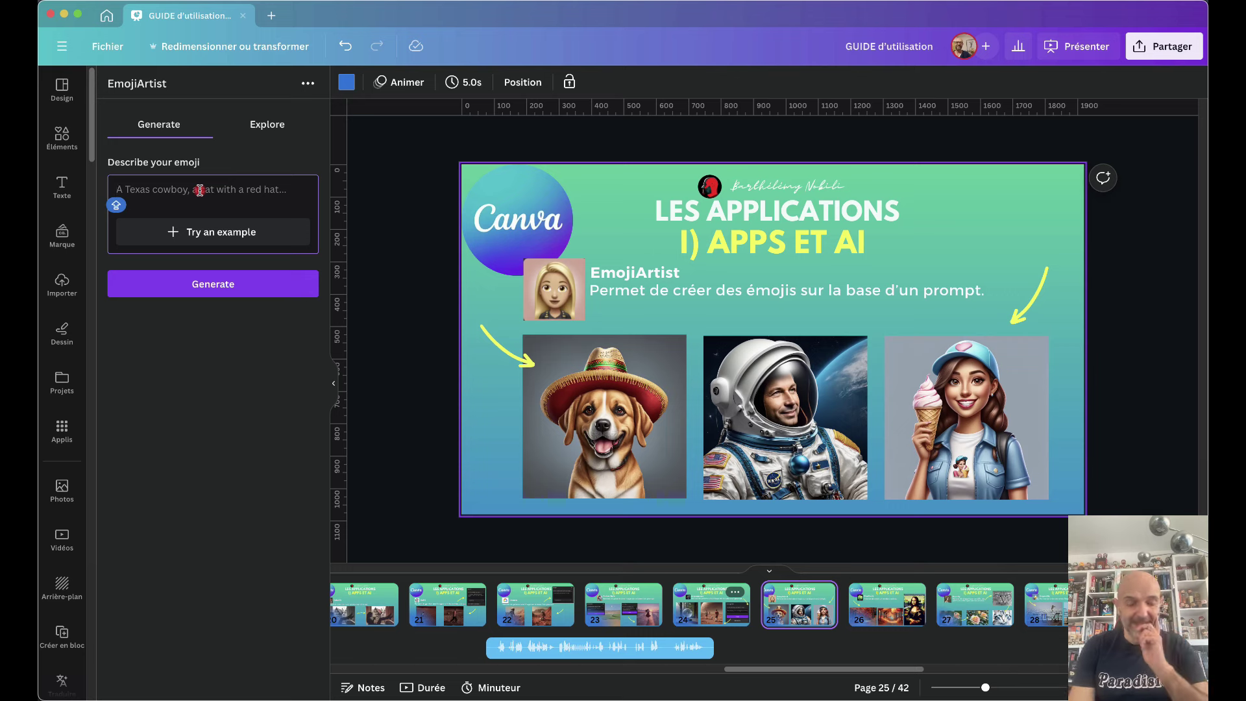
pyautogui.write('A ST')
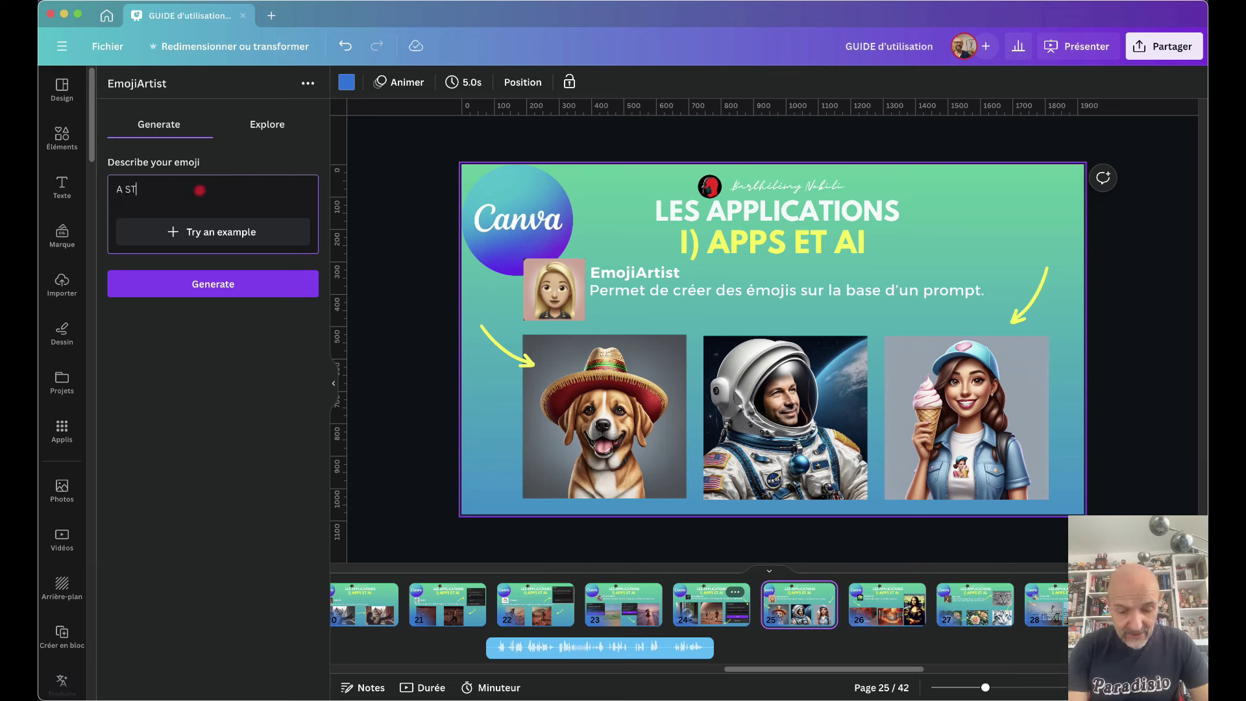
pyautogui.write('UDENT WI')
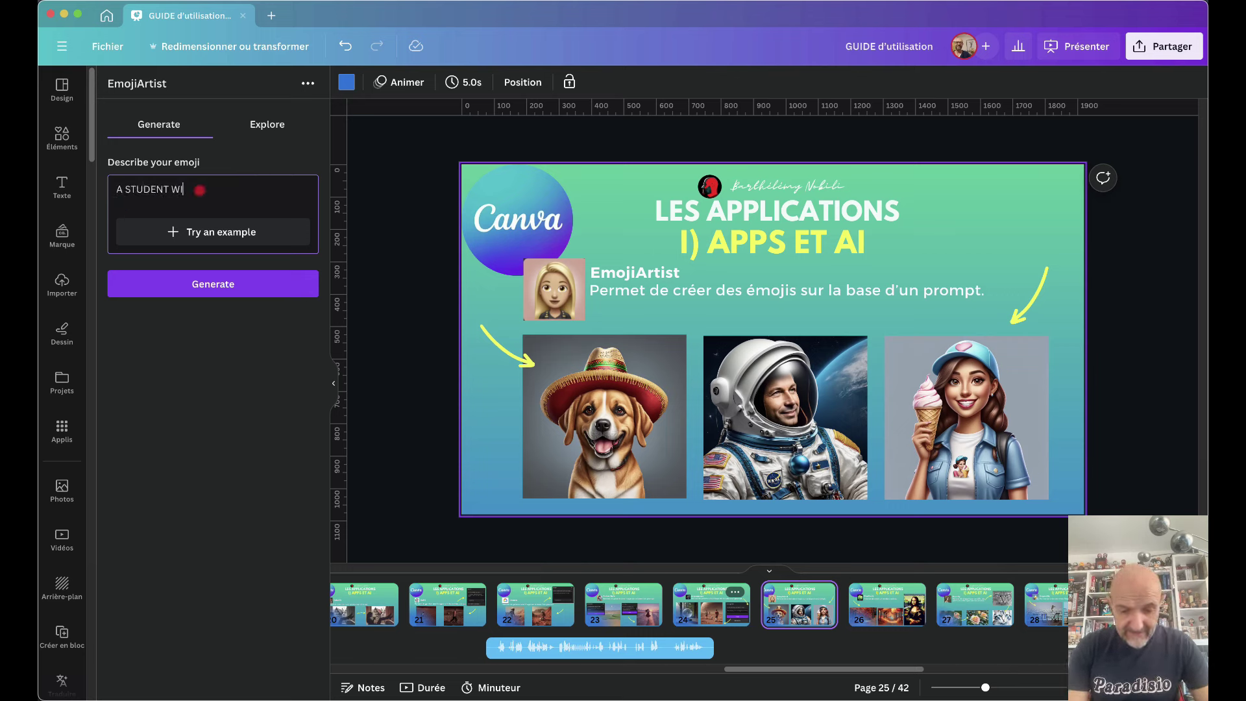
pyautogui.write('TH SUNGL')
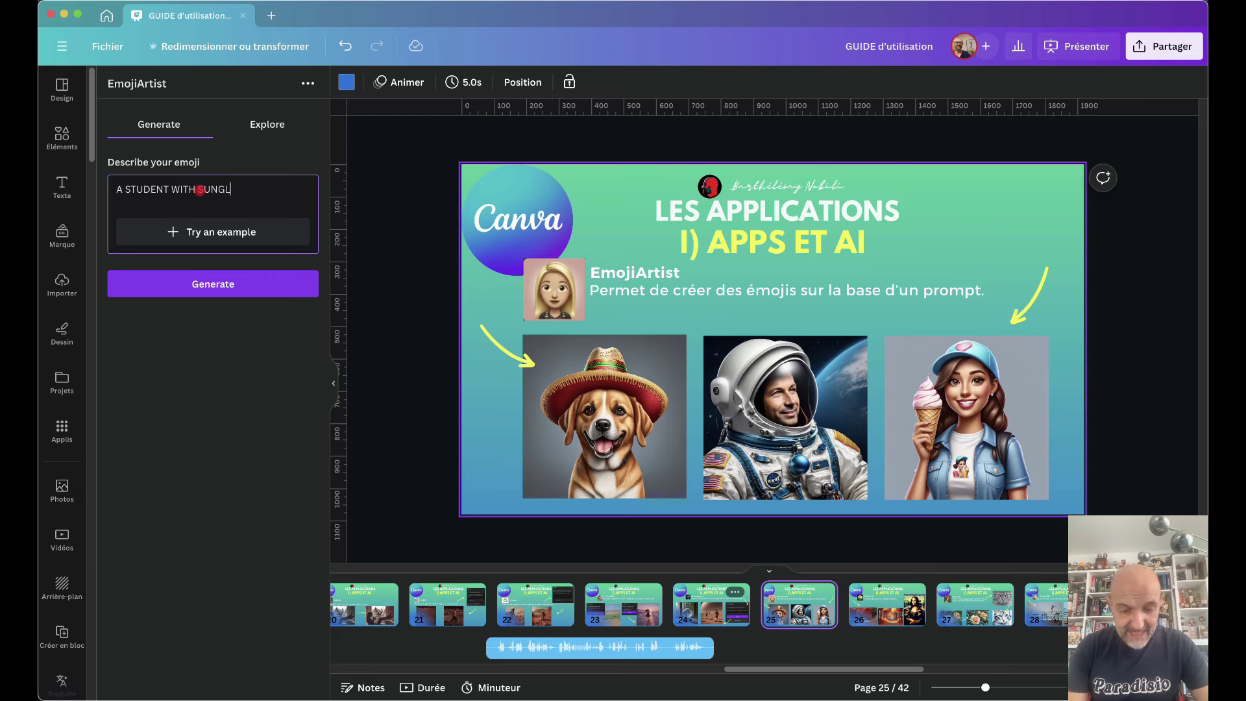
pyautogui.write('ASSES REA')
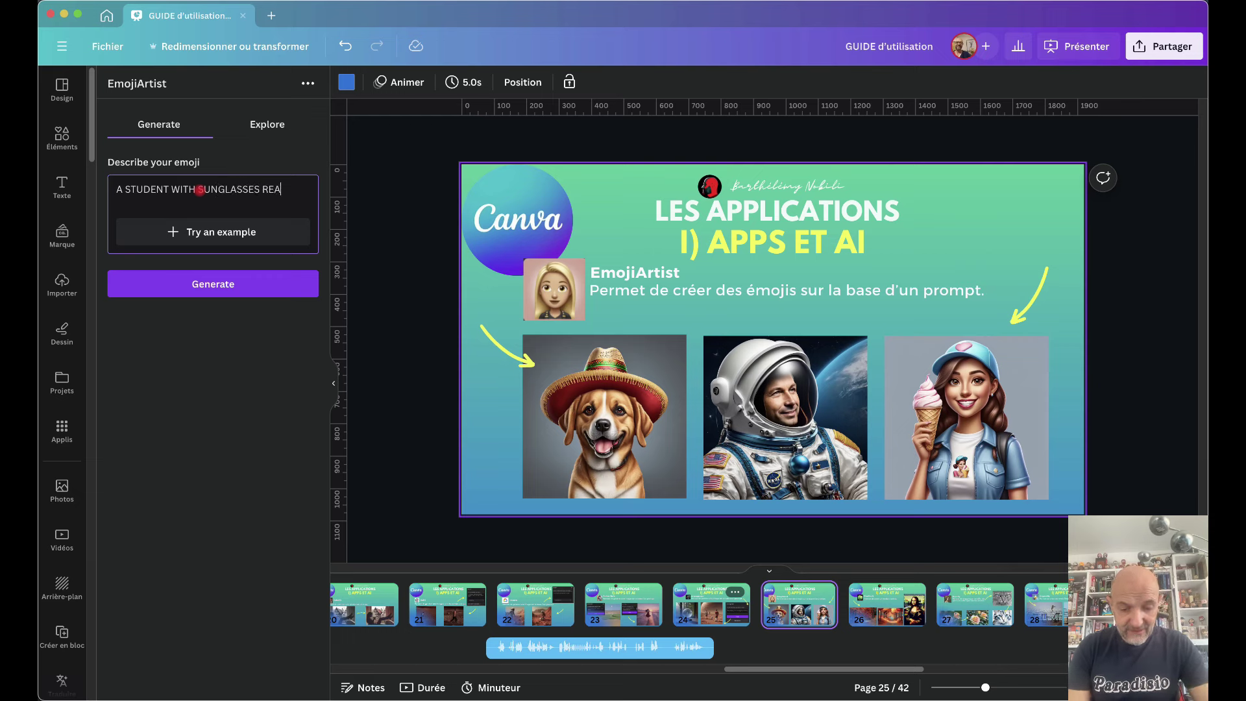
pyautogui.write('DING A BOOK')
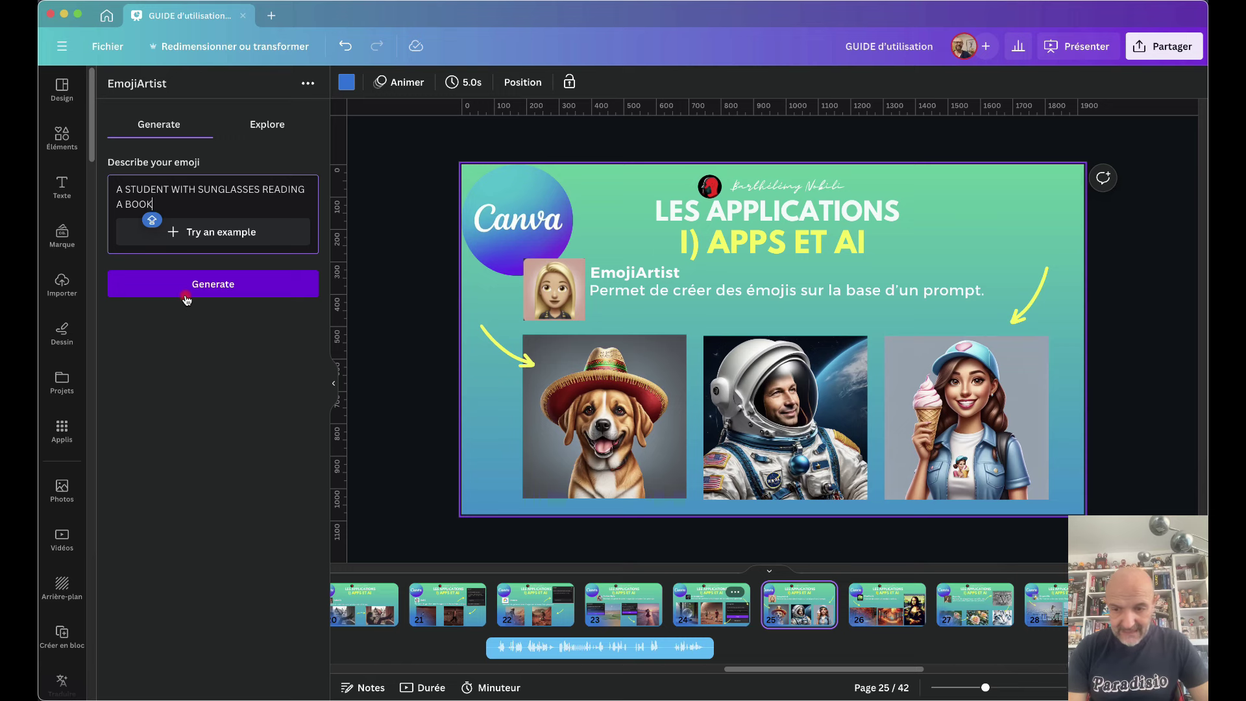
# Extend the emoji description with ". Style 80's" and generate the emoji.
pyautogui.press('capslock')
pyautogui.write('. s')
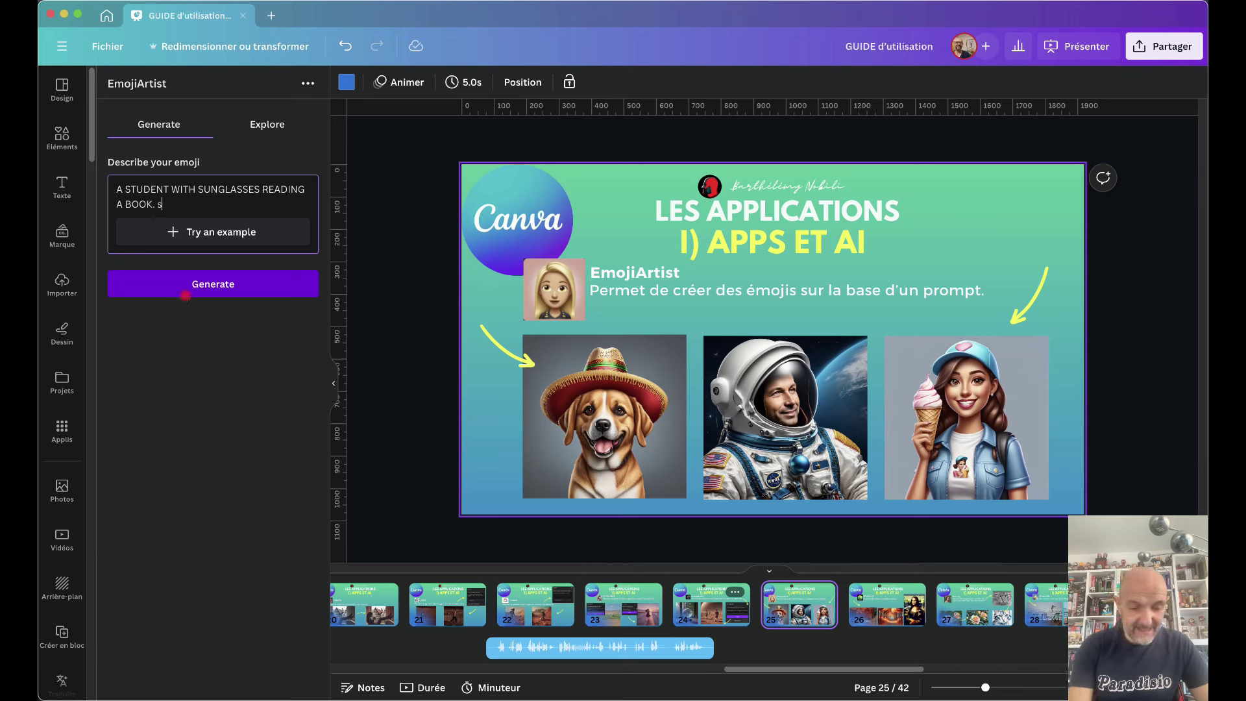
pyautogui.press('BackSpace')
pyautogui.write('St')
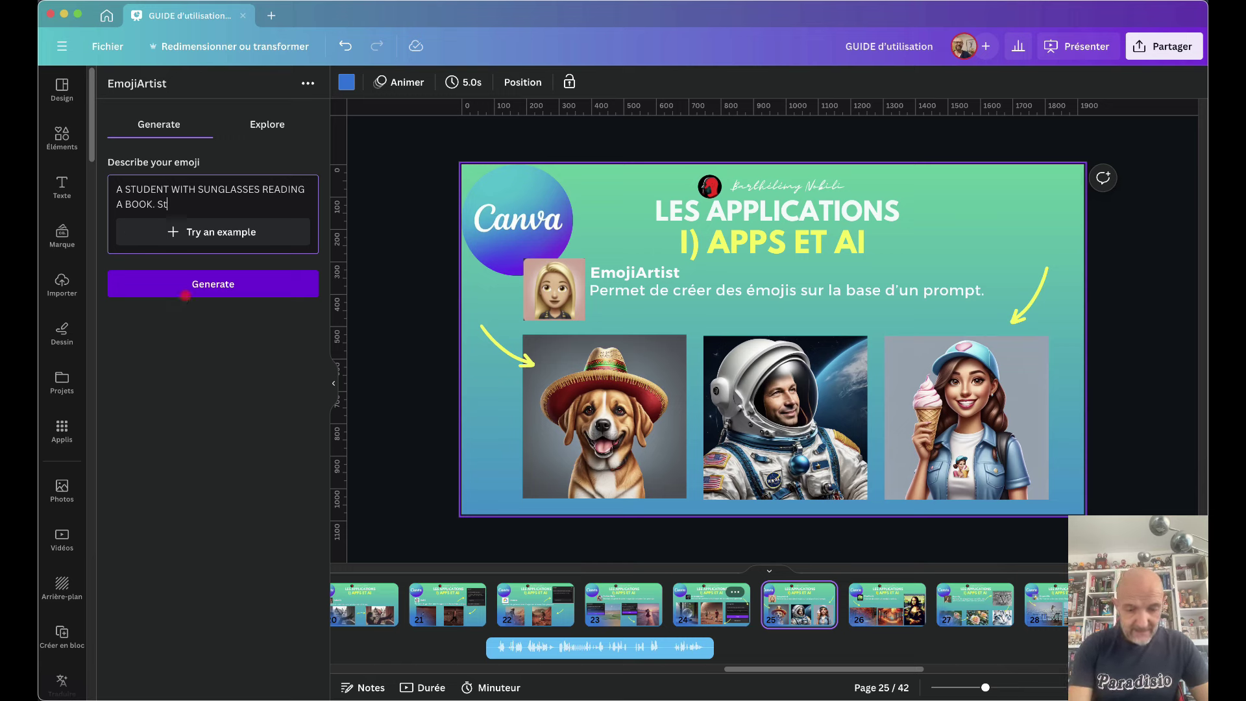
pyautogui.write('yle 80')
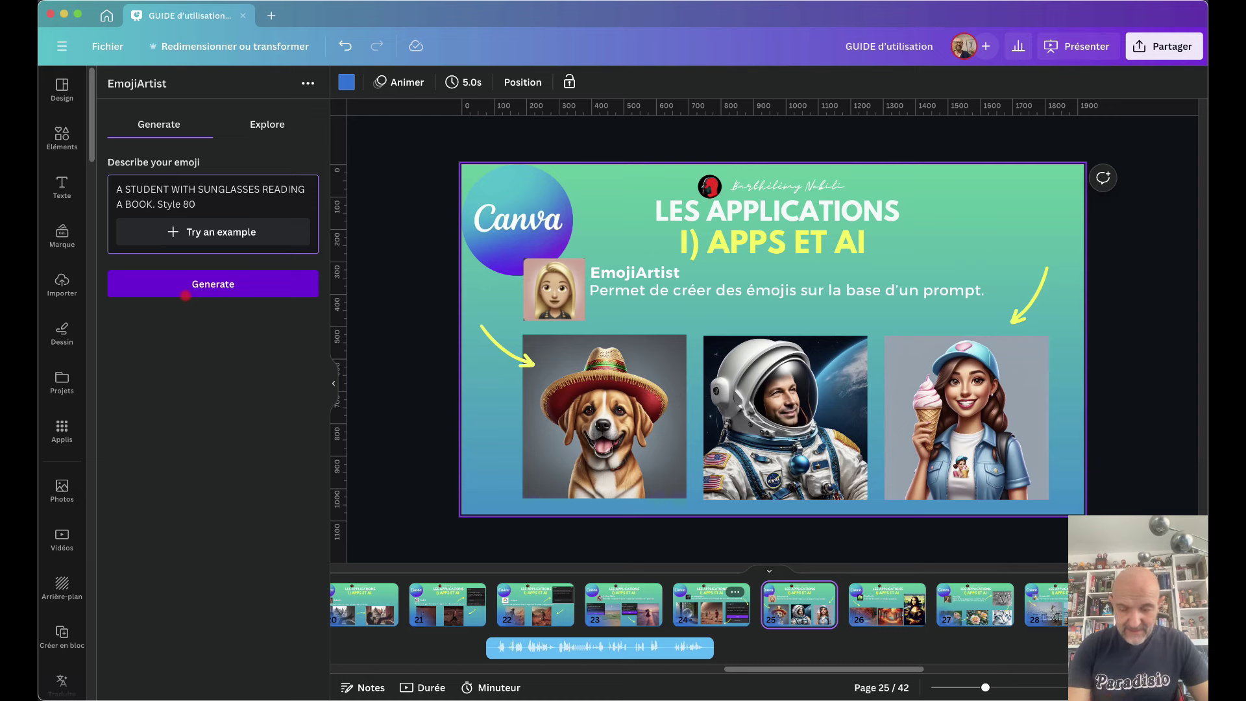
pyautogui.write("'s")
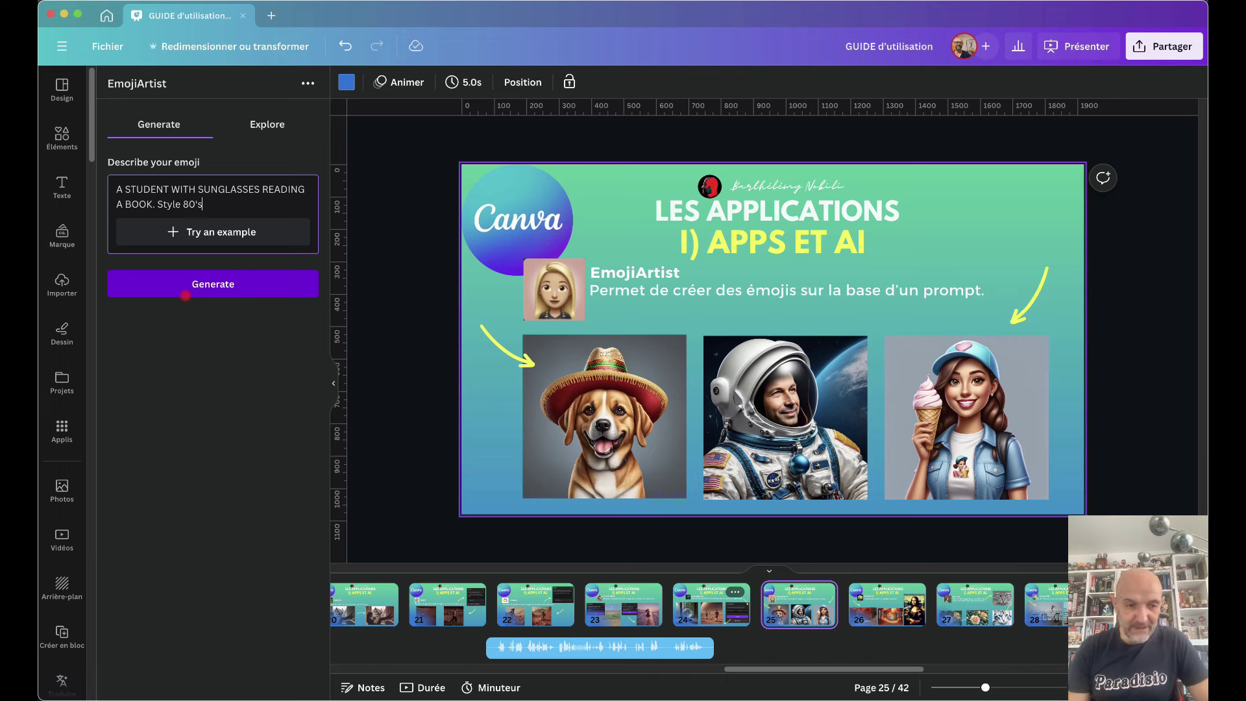
pyautogui.click(240, 292)
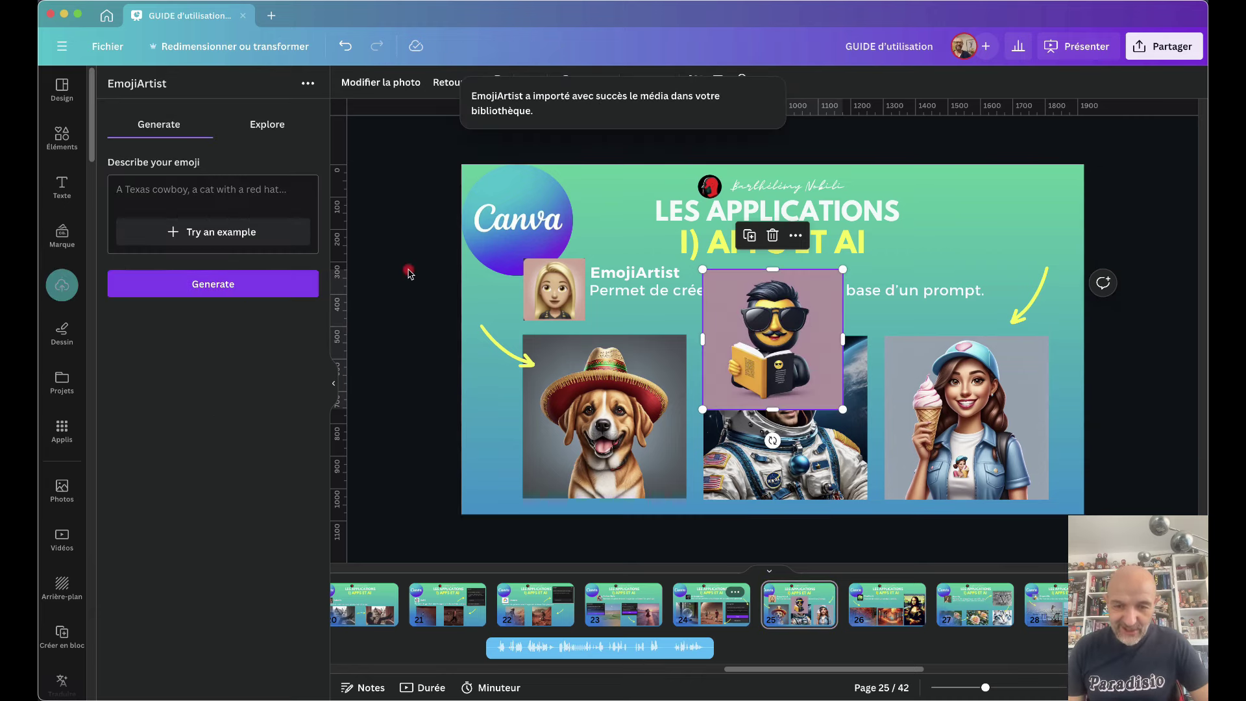
# Move the generated student emoji and enlarge it to about twice its size over the page's images, and delete it.
pyautogui.moveTo(797, 302); pyautogui.dragTo(715, 268)
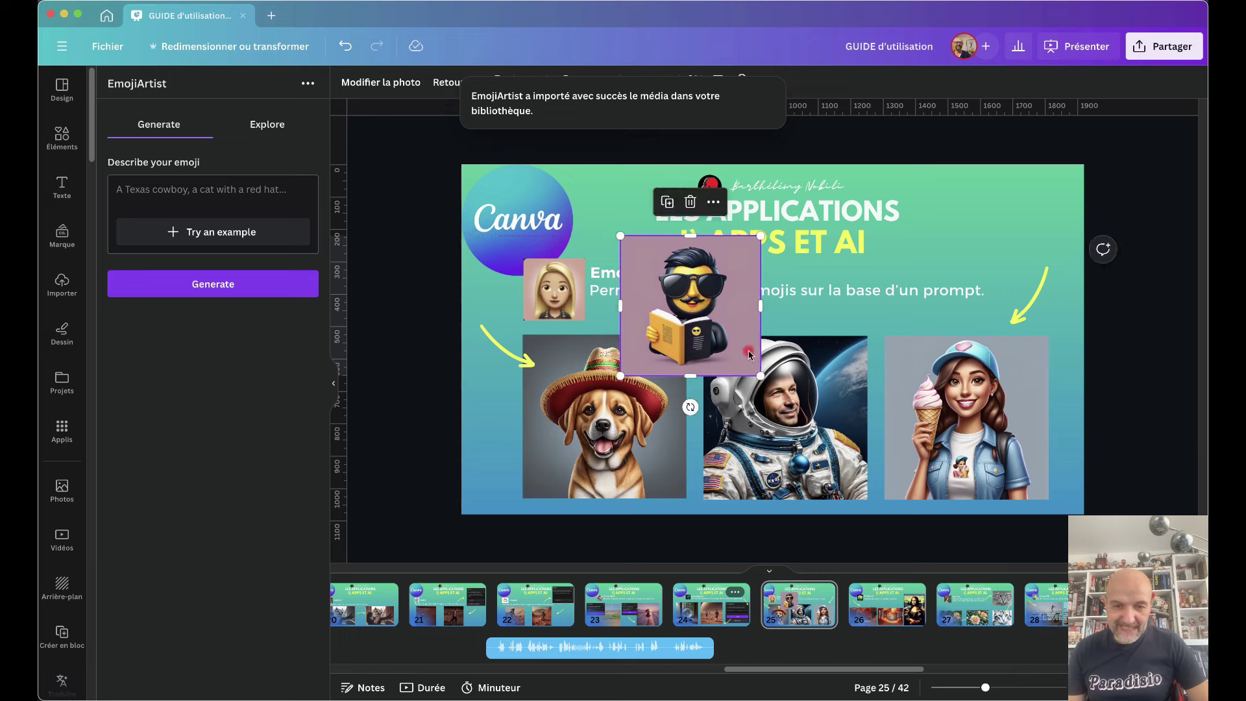
pyautogui.moveTo(761, 374); pyautogui.dragTo(957, 458)
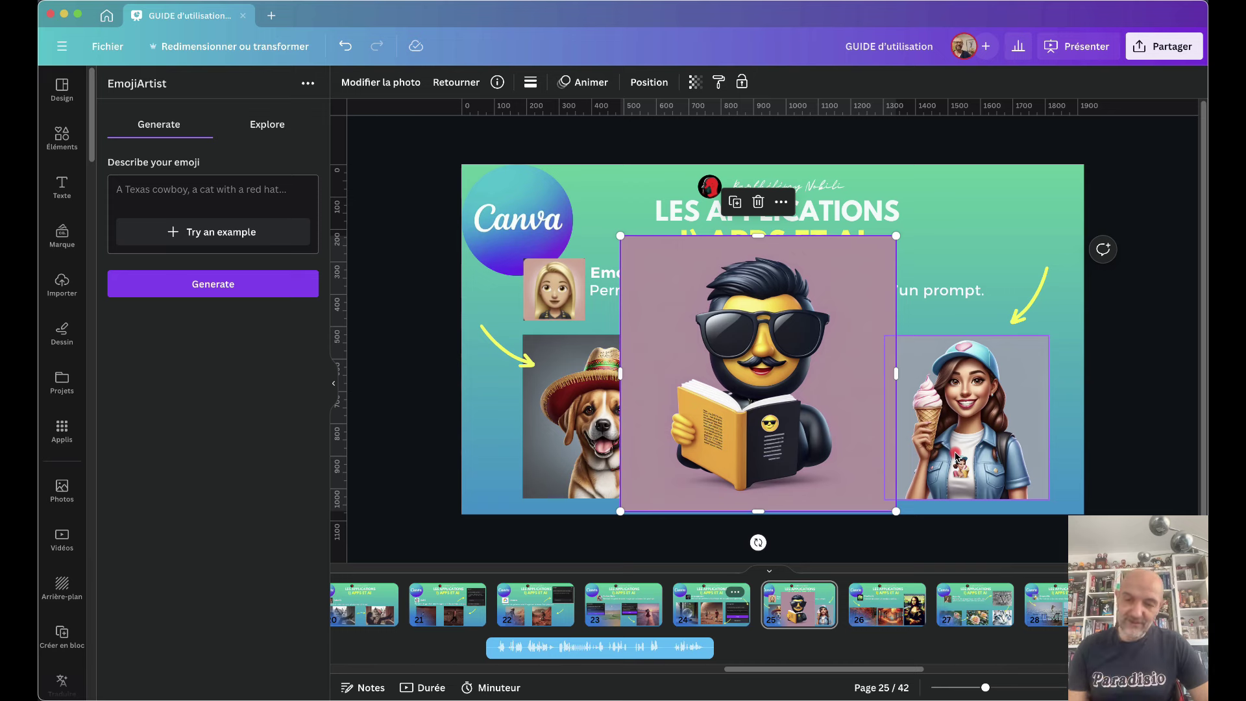
pyautogui.moveTo(759, 332); pyautogui.dragTo(716, 320)
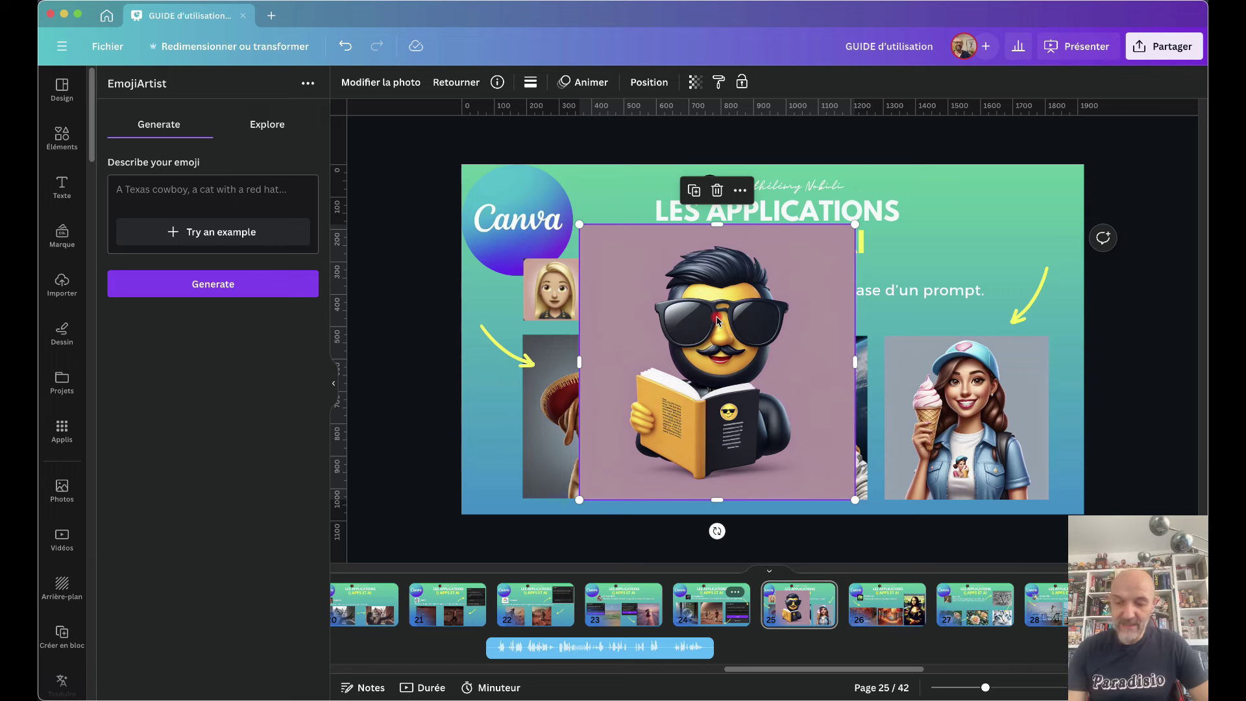
pyautogui.press('Delete')
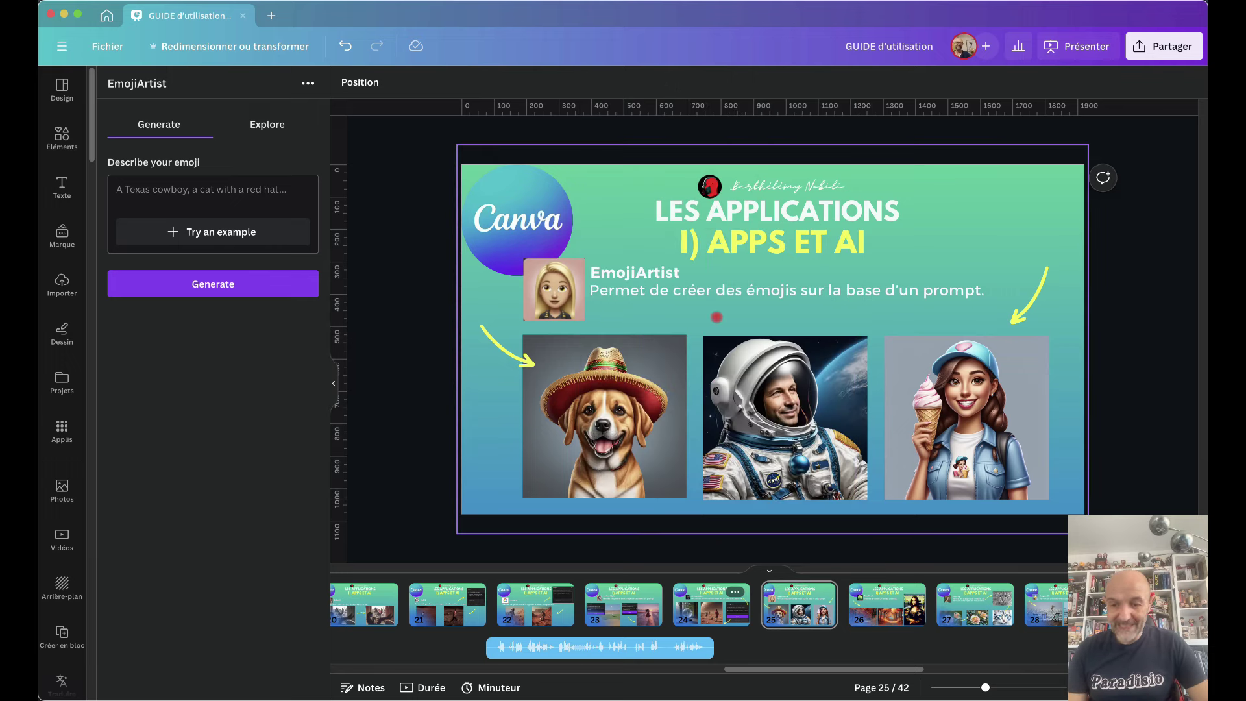
# Go to page 26 about Pixelize It, compare the autumn forest photo with its pixelated version up close, and return to the full page.
pyautogui.click(881, 612)
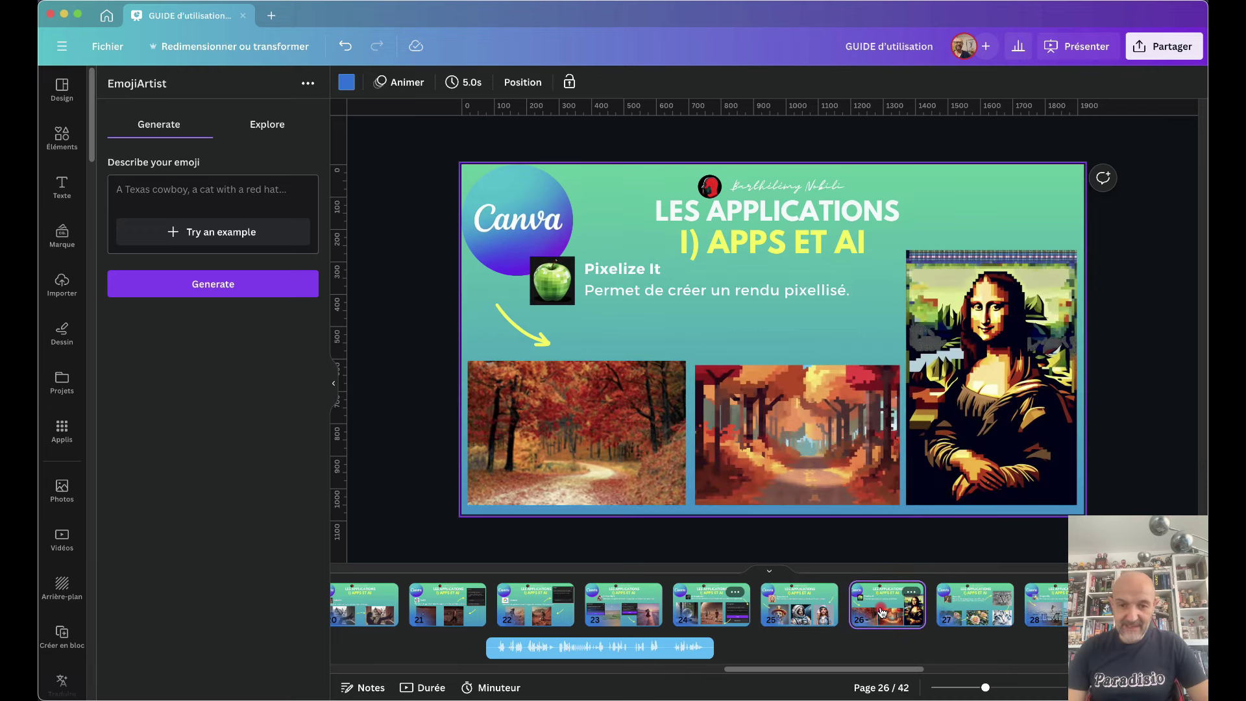
pyautogui.click(687, 328)
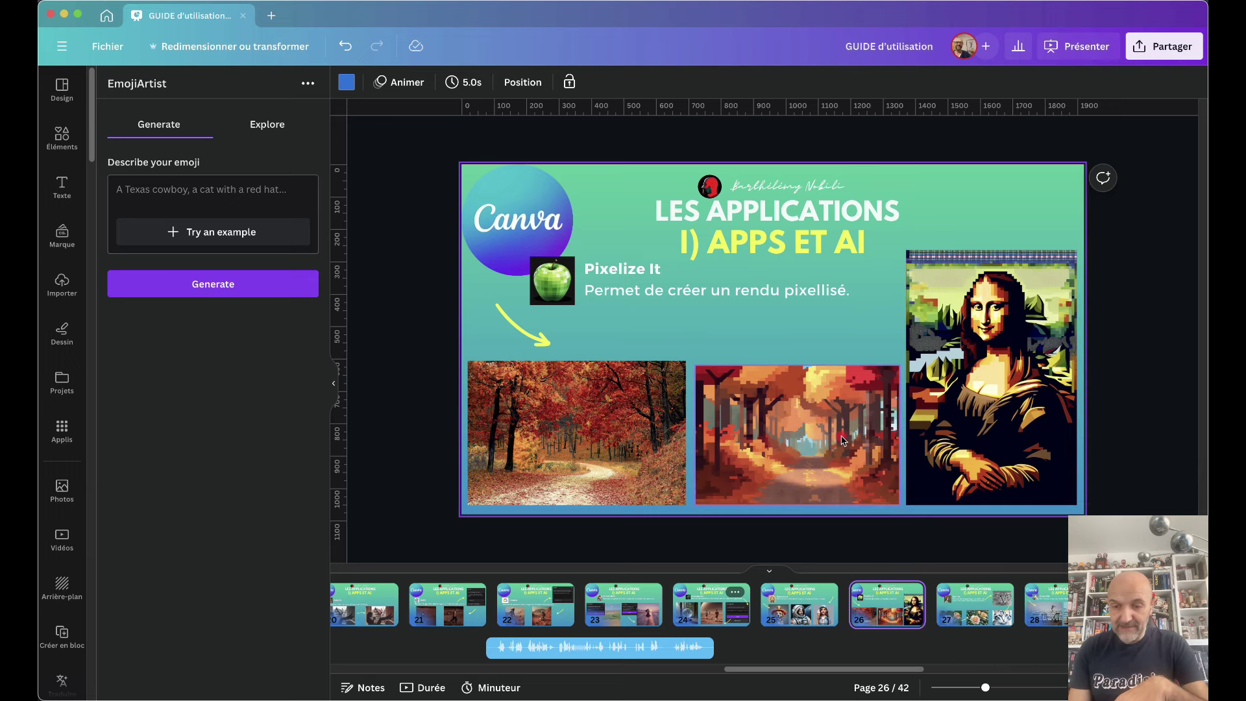
pyautogui.scroll(5, 841, 440)
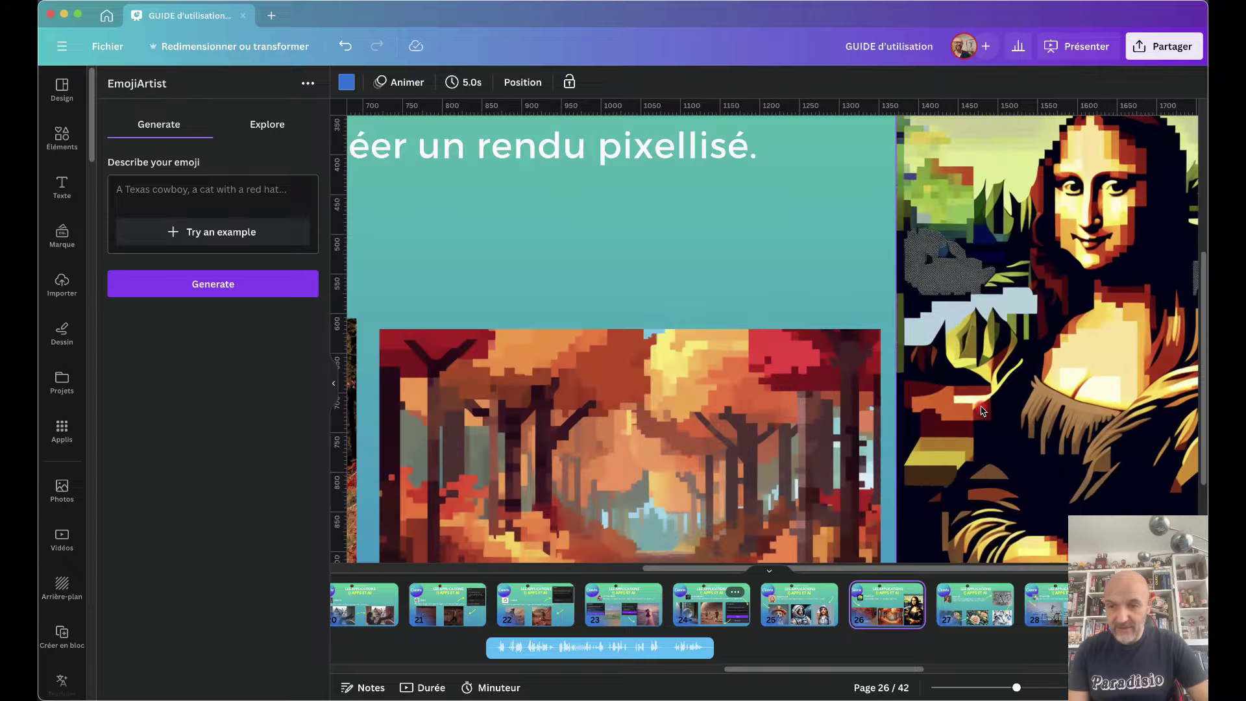
pyautogui.hscroll(-10, 982, 411)
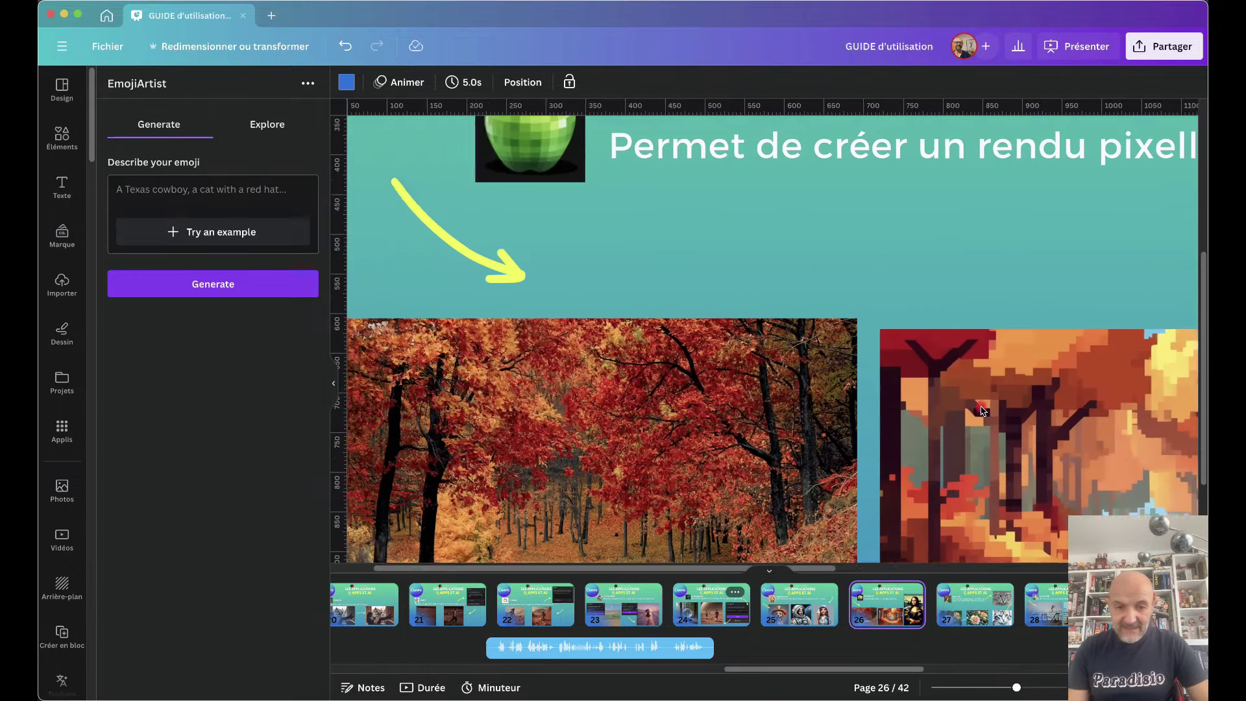
pyautogui.scroll(-5, 981, 411)
pyautogui.hscroll(6, 981, 411)
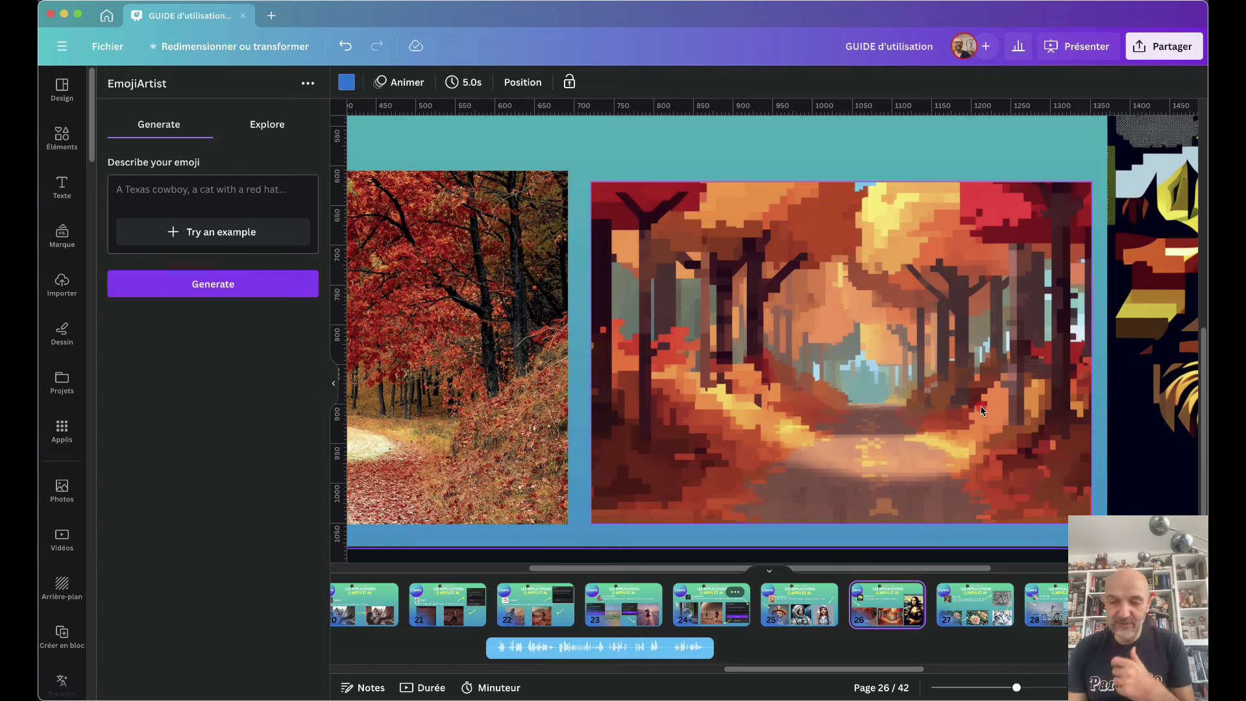
pyautogui.scroll(-5, 981, 410)
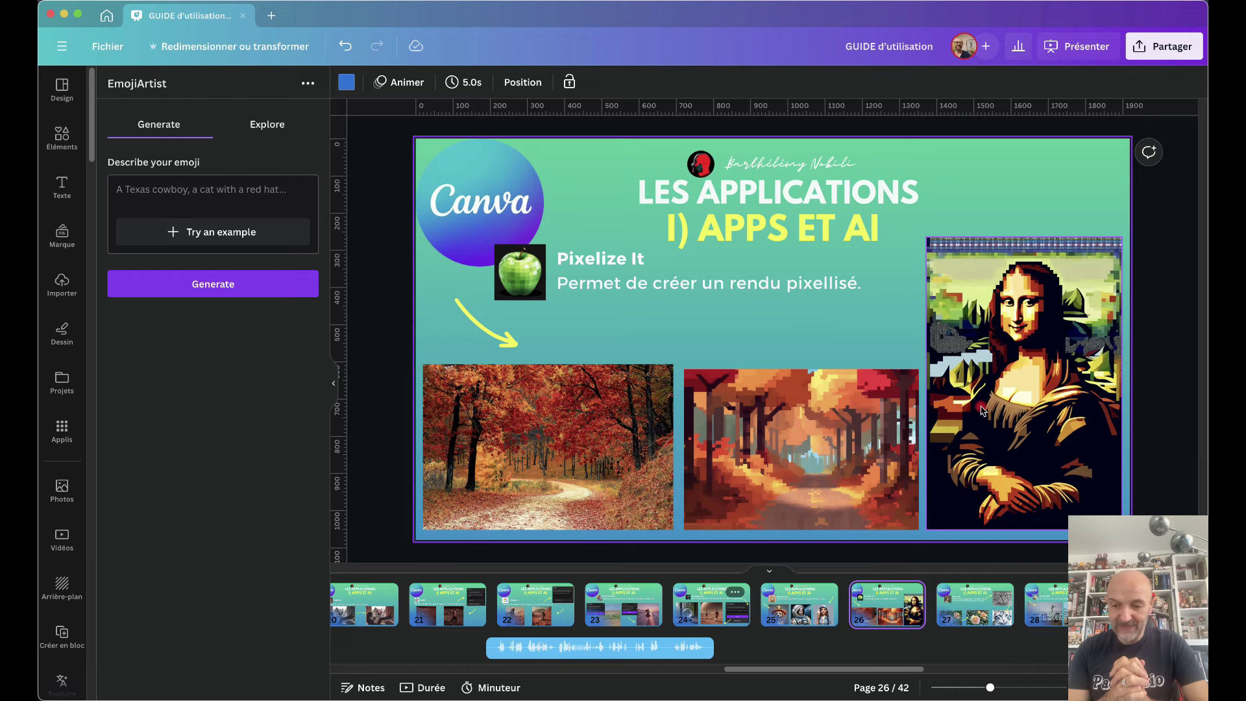
# View page 27 about Paintify, and on page 28 about Origamiify examine the rendered beach chairs image up close.
pyautogui.click(973, 595)
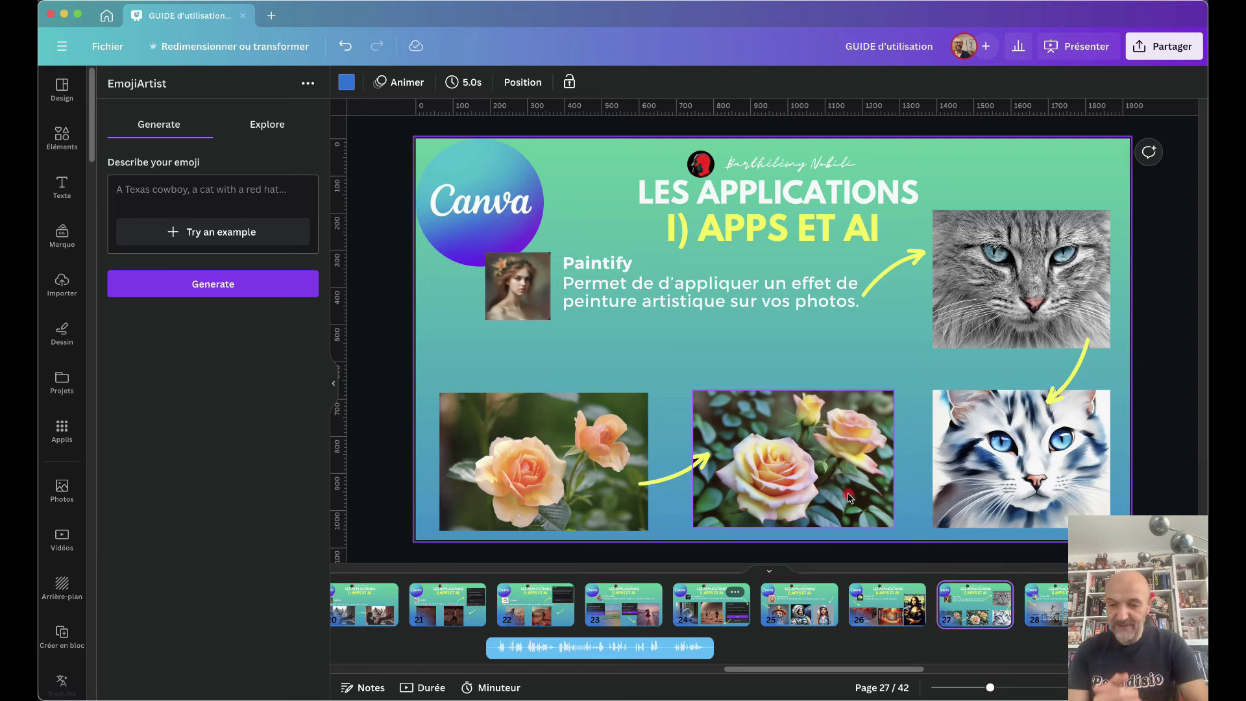
pyautogui.hscroll(10, 967, 615)
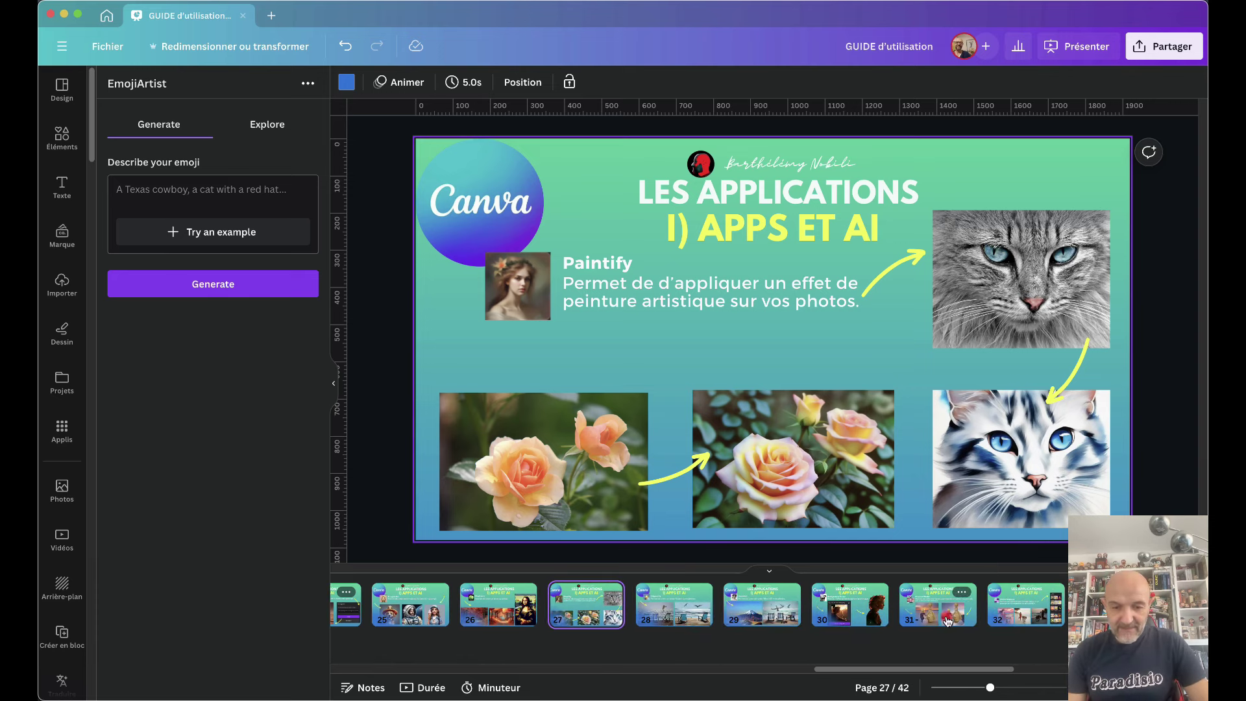
pyautogui.click(696, 611)
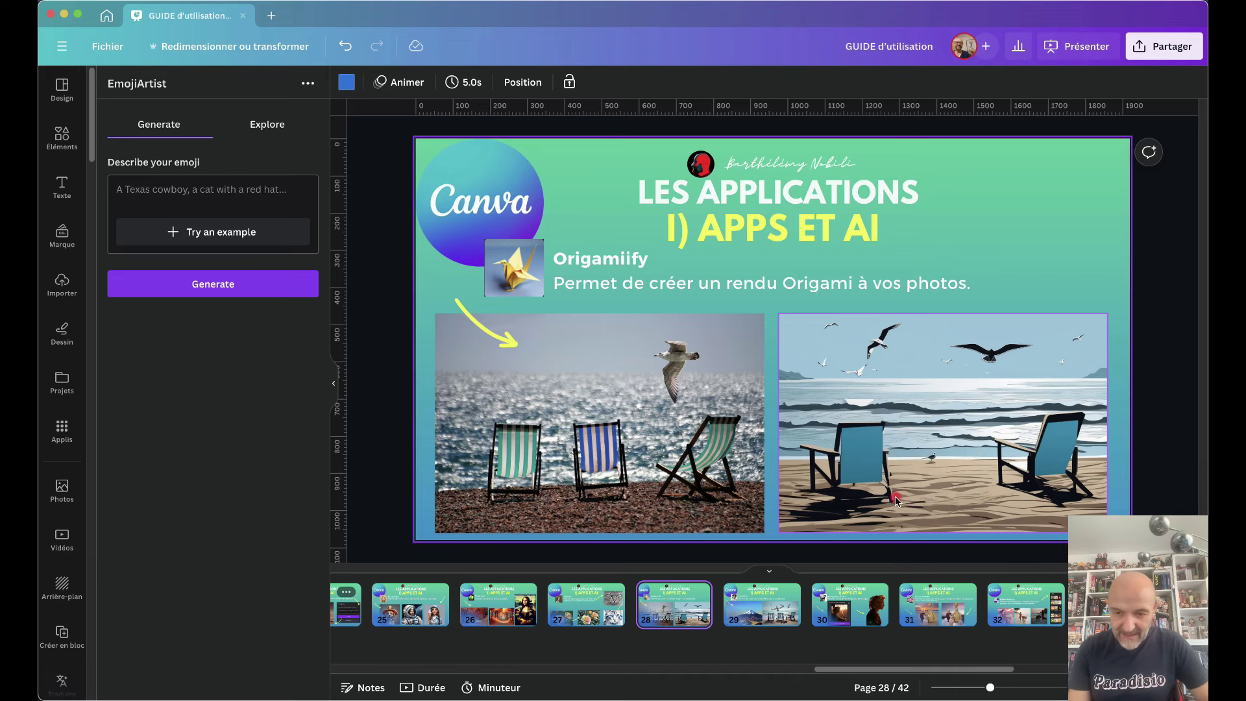
pyautogui.keyDown('ctrl'); pyautogui.scroll(10, 893, 494); pyautogui.keyUp('ctrl')
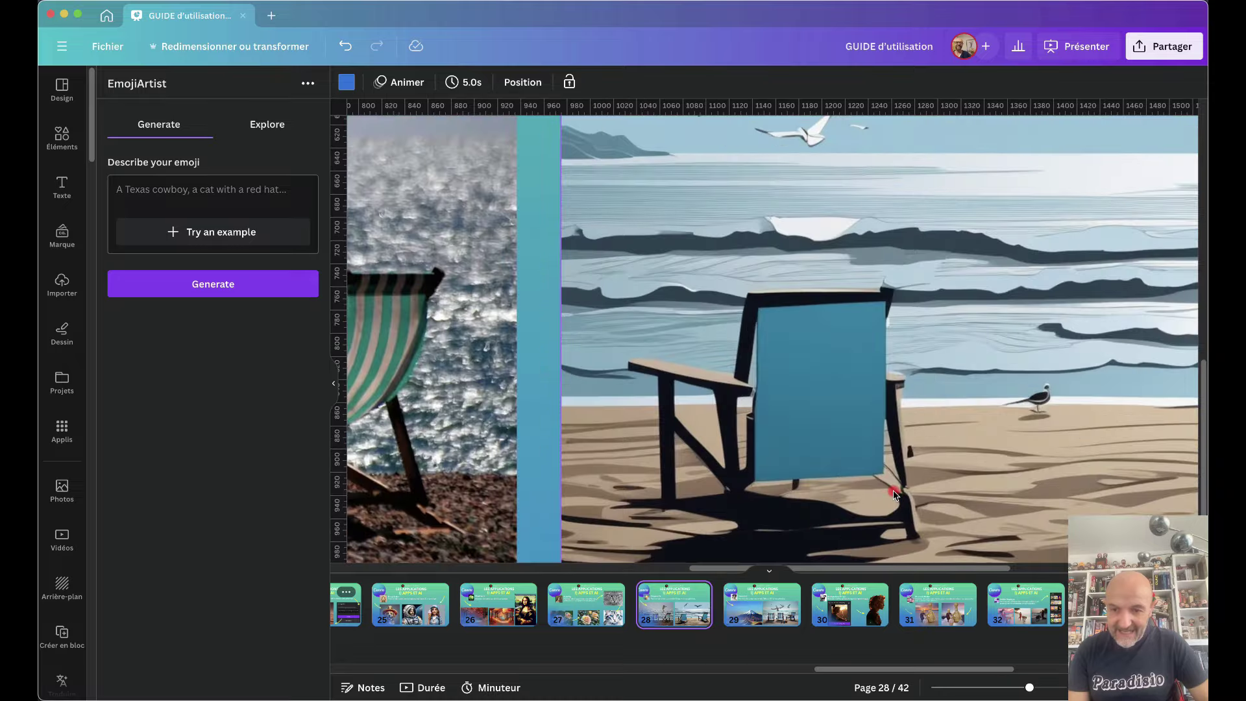
pyautogui.hscroll(8, 893, 492)
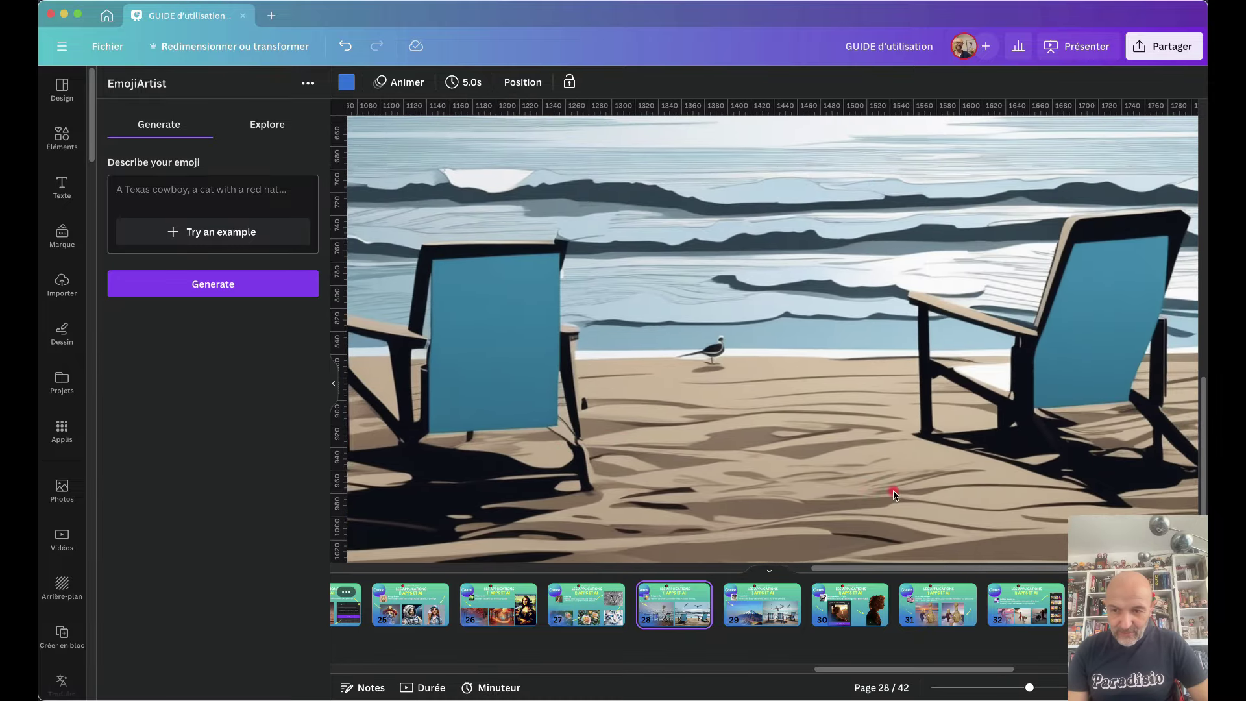
pyautogui.scroll(3, 892, 493)
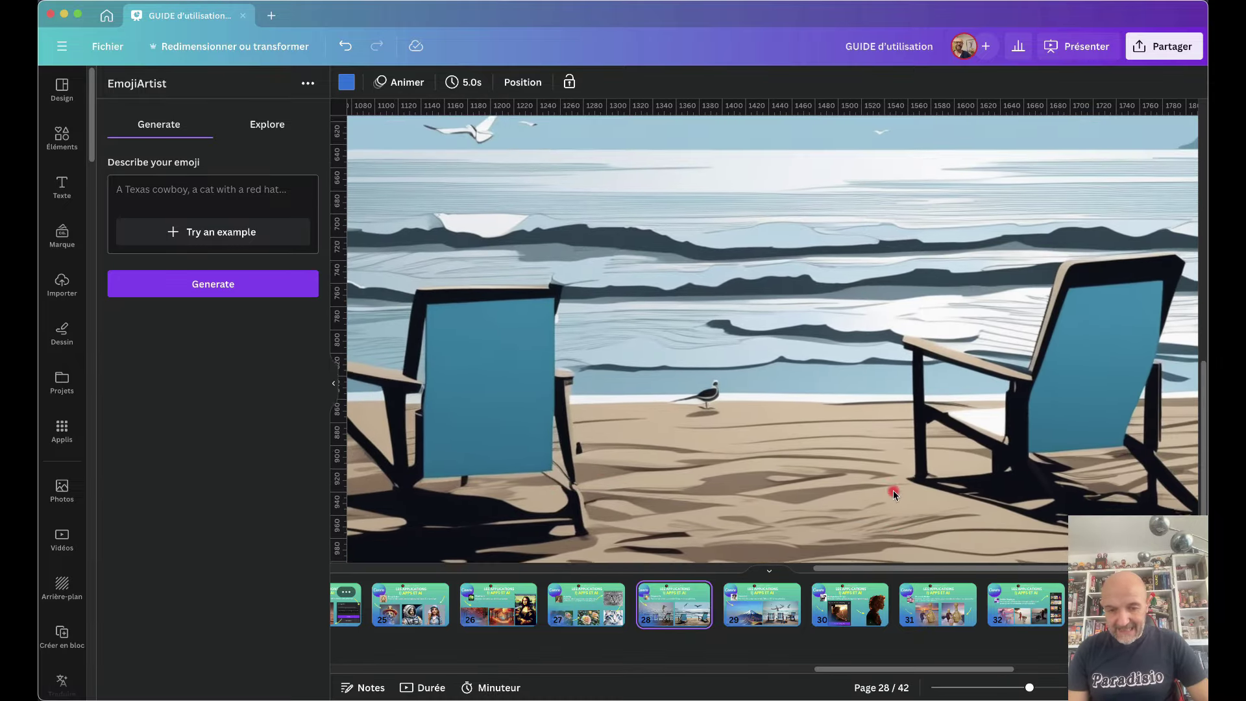
pyautogui.scroll(2, 893, 493)
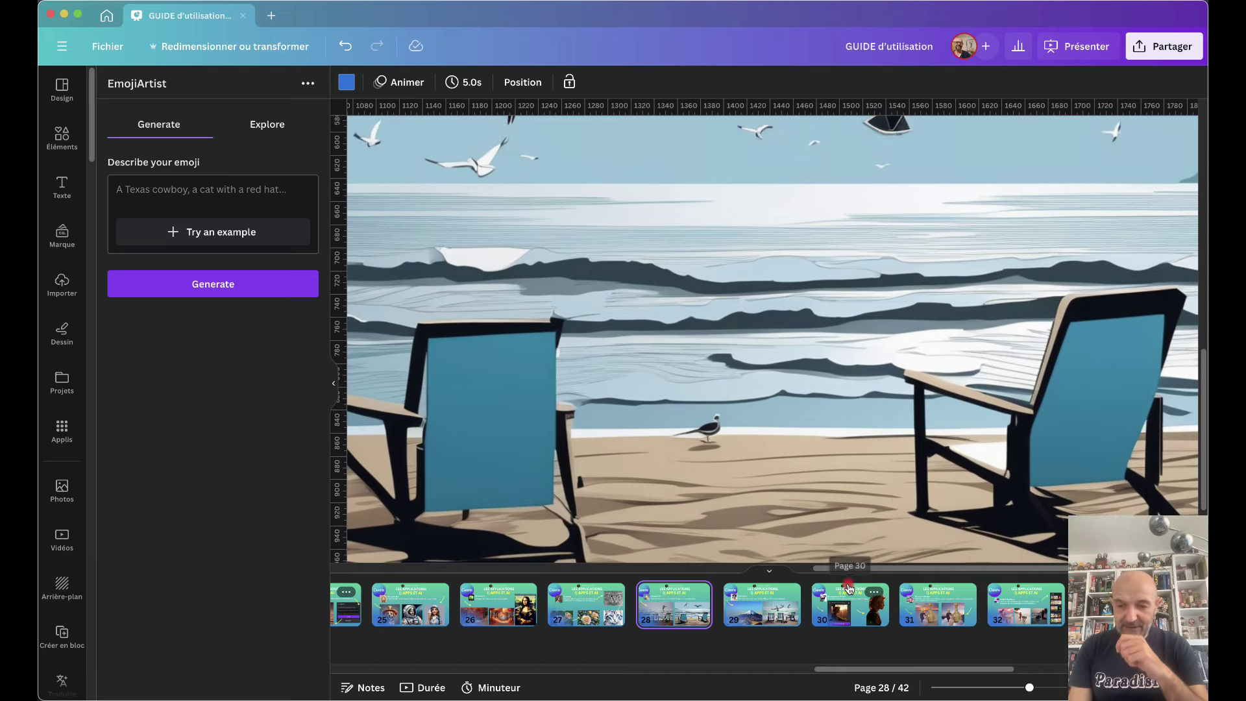
pyautogui.scroll(-2, 827, 467)
pyautogui.hscroll(-1, 826, 467)
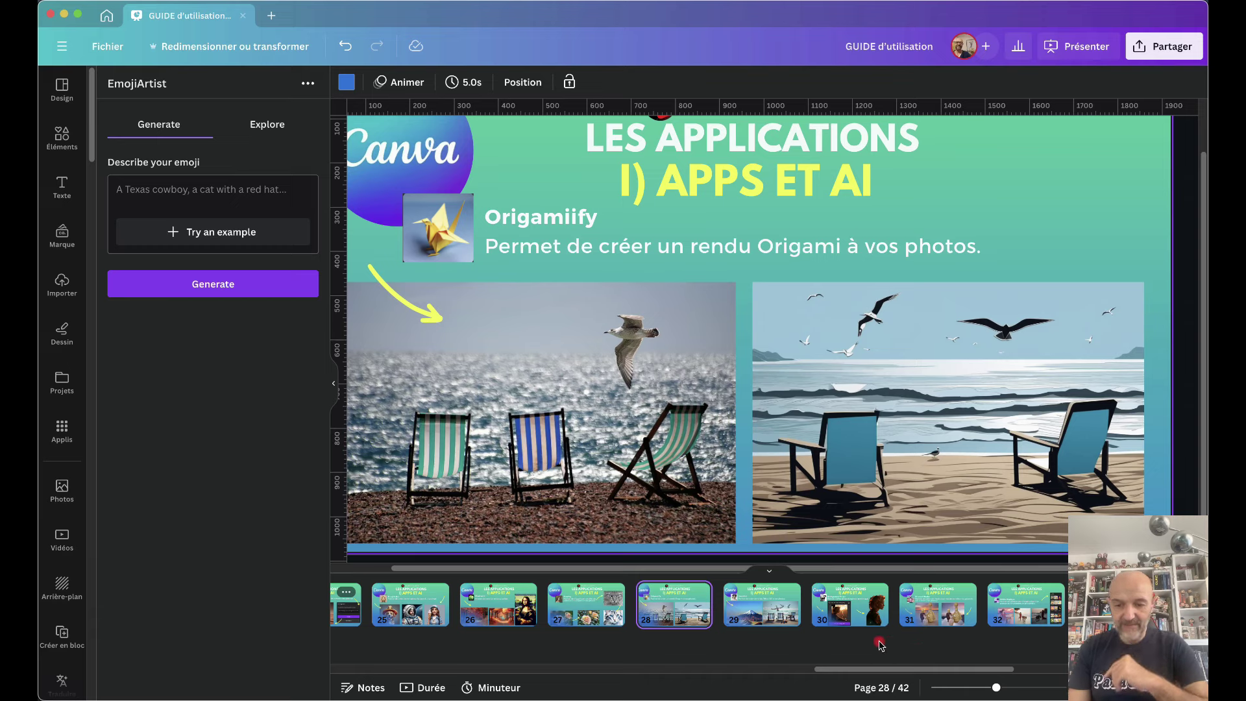
# Go through pages 30 to 32, covering Background Eraser, Product Studio and Média Magique.
pyautogui.click(850, 615)
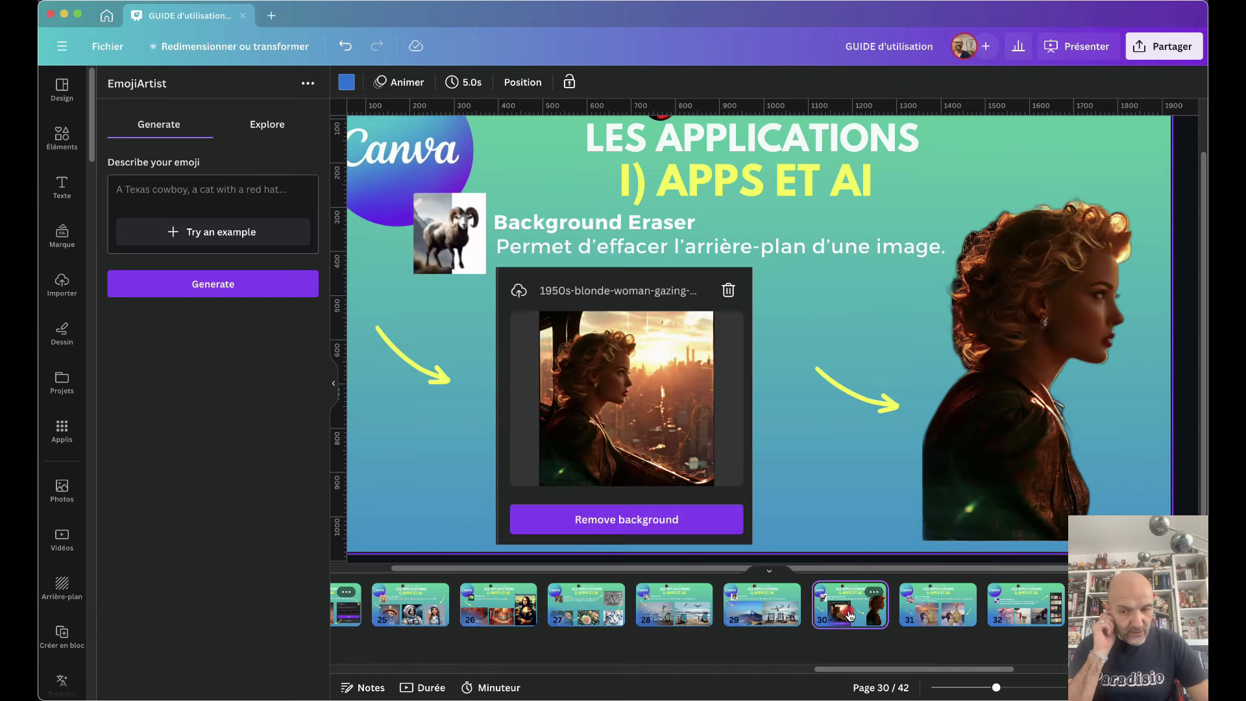
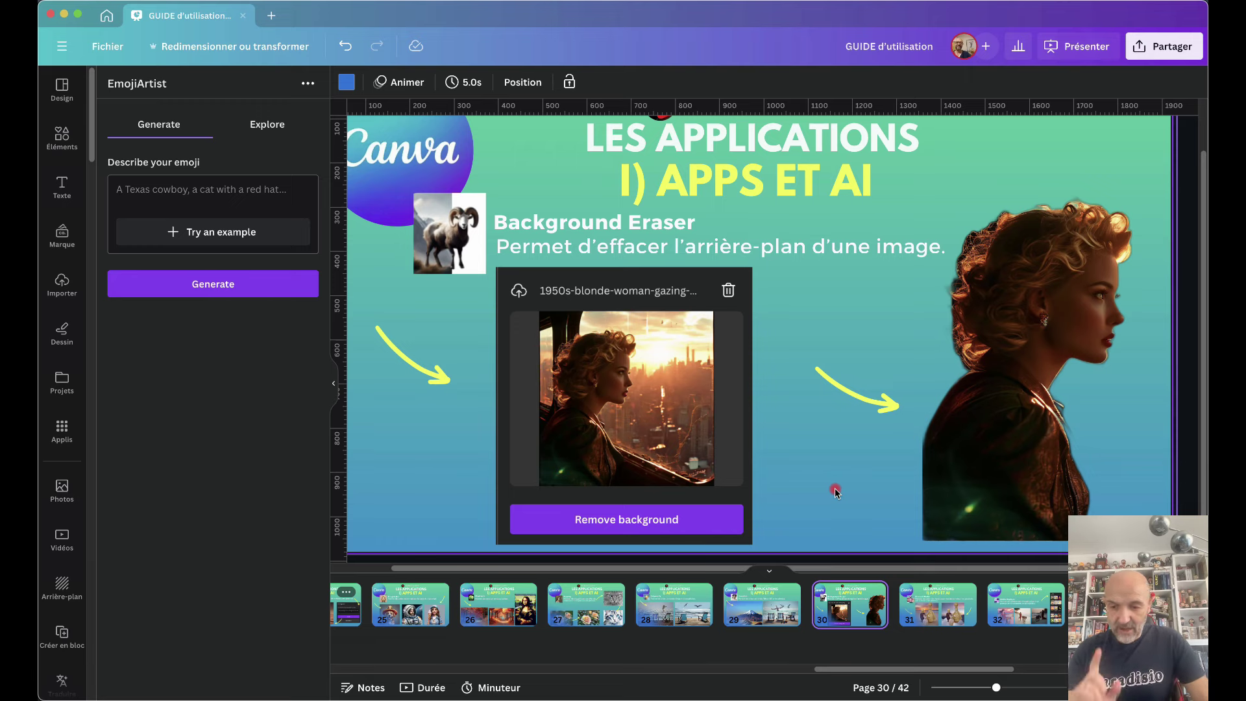
pyautogui.click(937, 609)
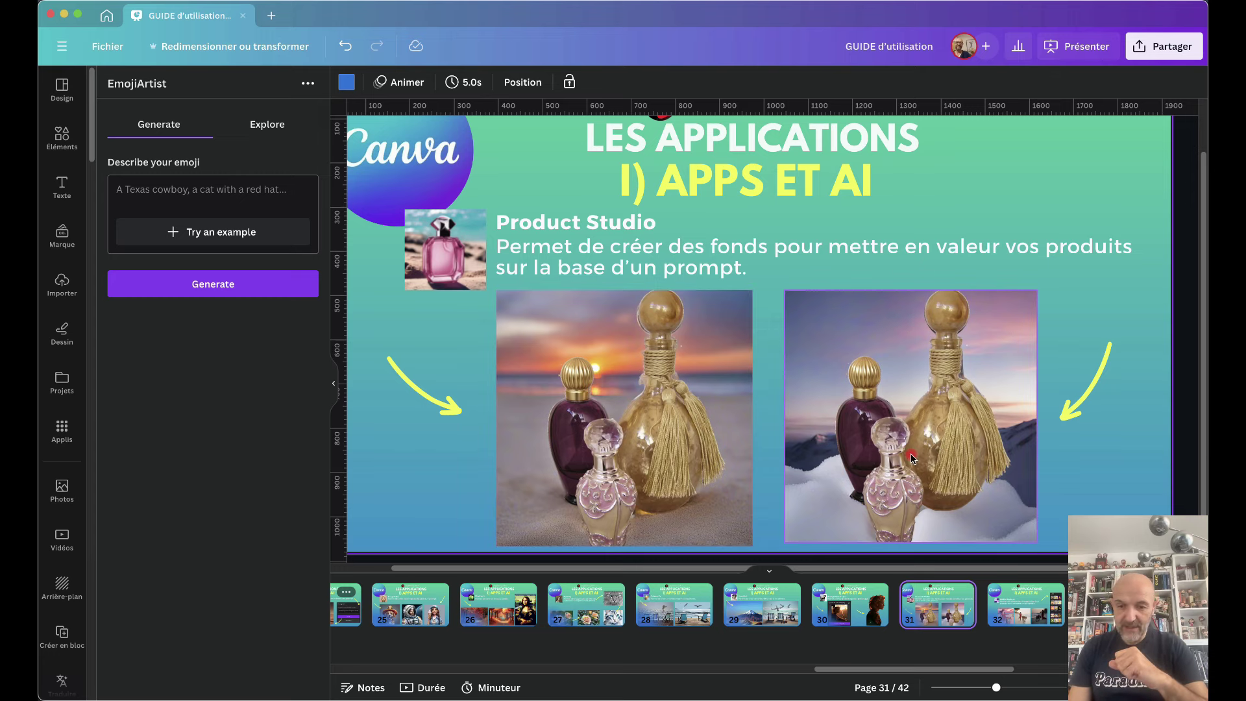
pyautogui.scroll(-1, 884, 462)
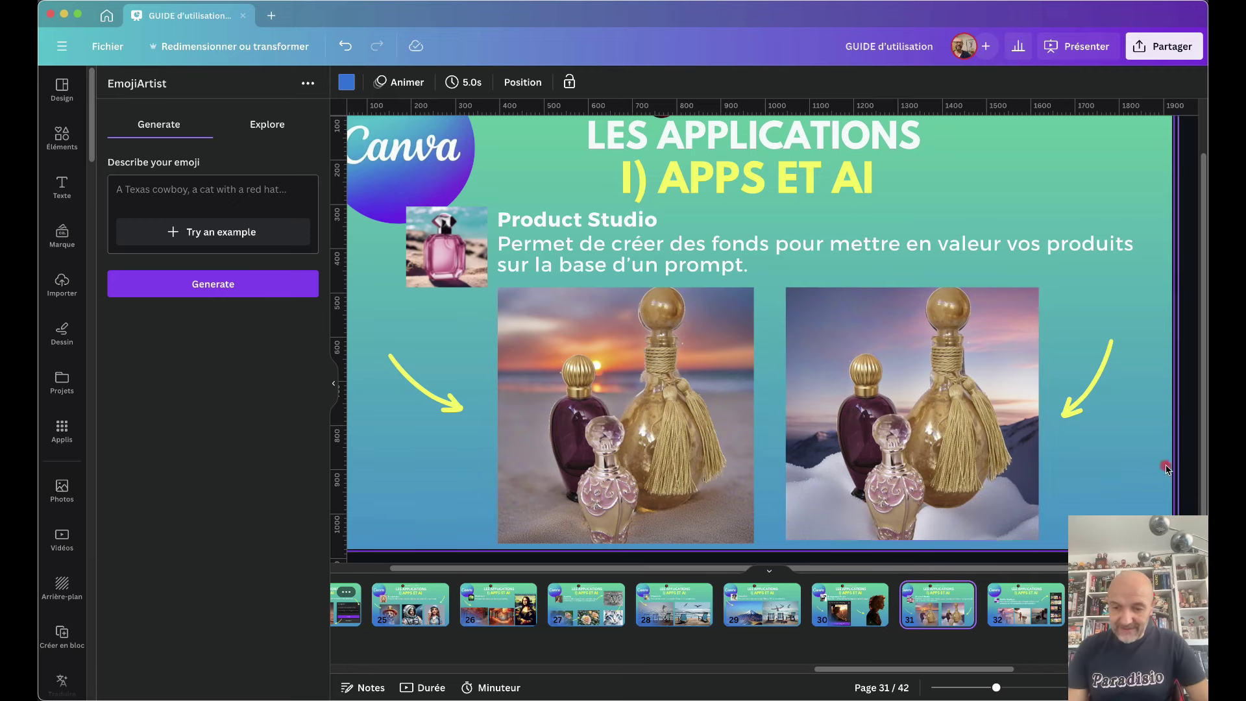
pyautogui.click(1018, 605)
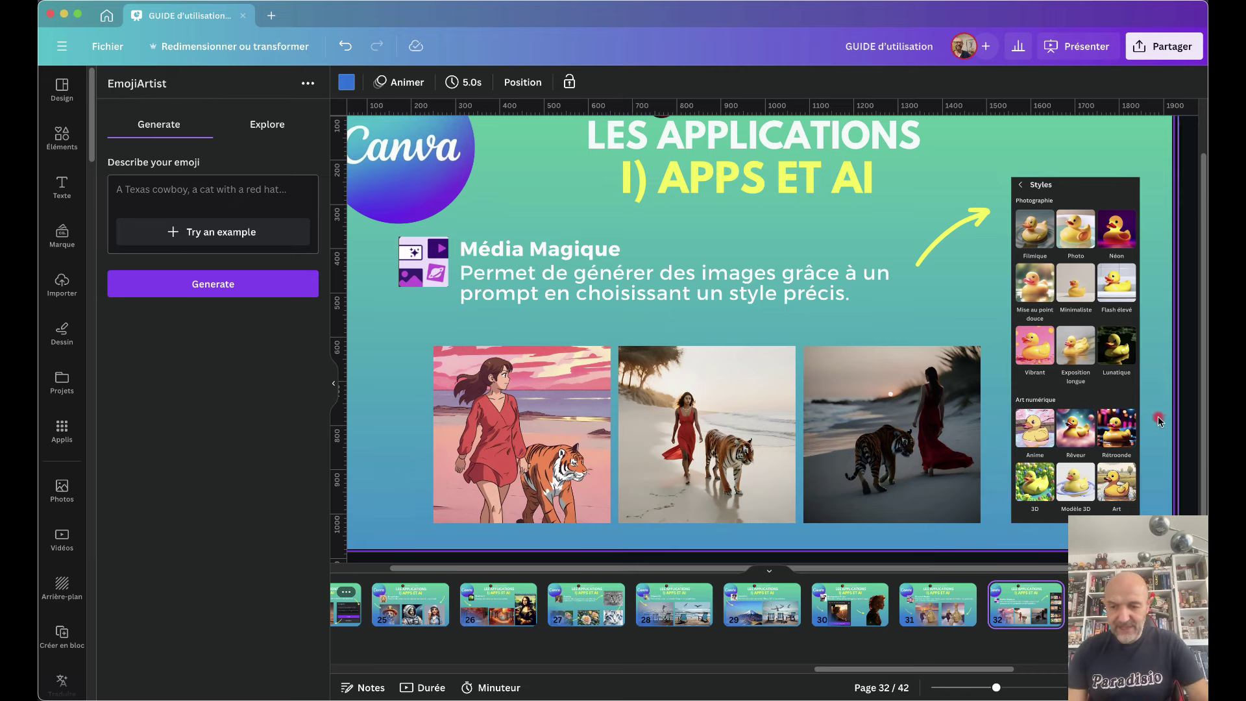
# Go to page 33 about Effet Magique, examine its paw texture example and settings, and continue to page 34 about Illusionist.
pyautogui.hscroll(5, 1039, 603)
pyautogui.hscroll(5, 1038, 603)
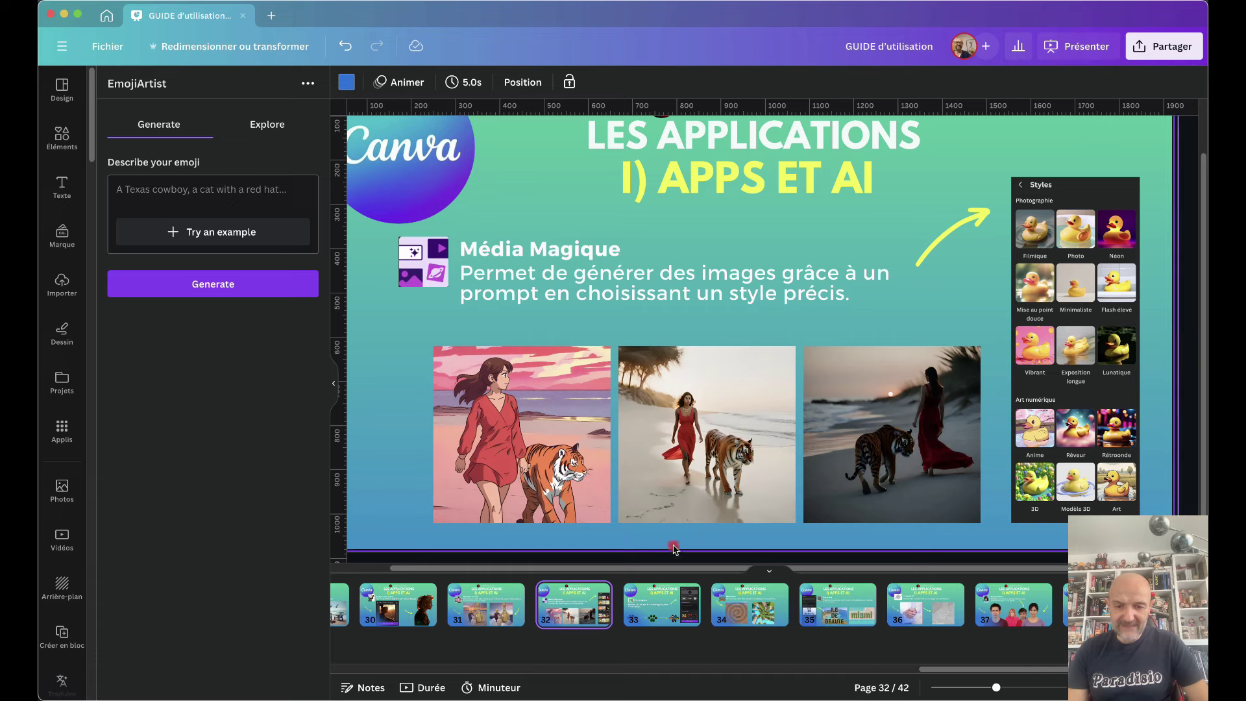
pyautogui.click(651, 609)
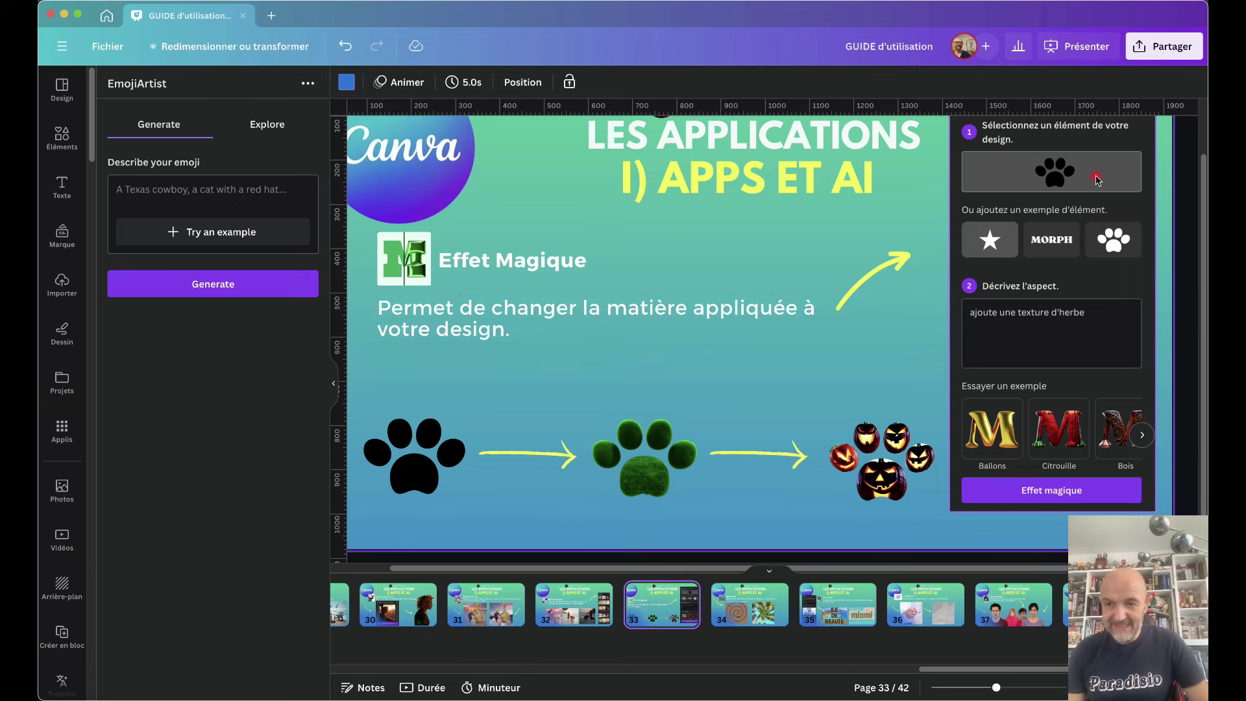
pyautogui.scroll(2, 1096, 178)
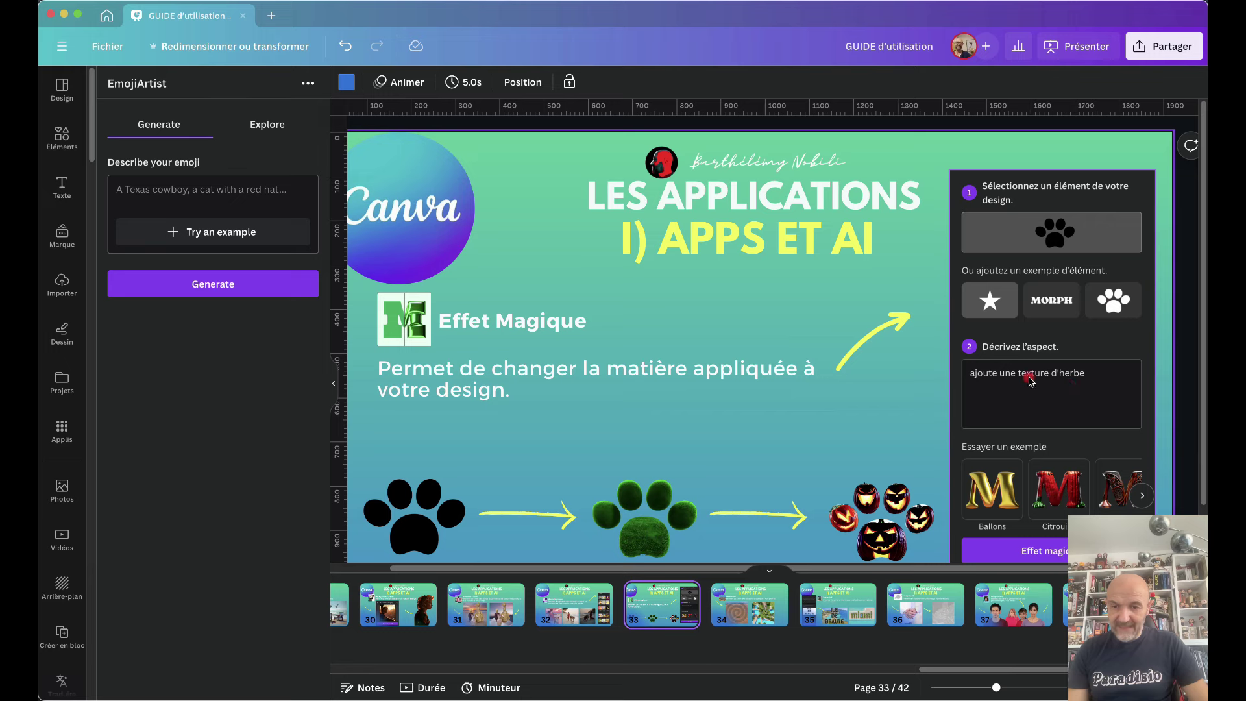
pyautogui.scroll(-2, 1044, 399)
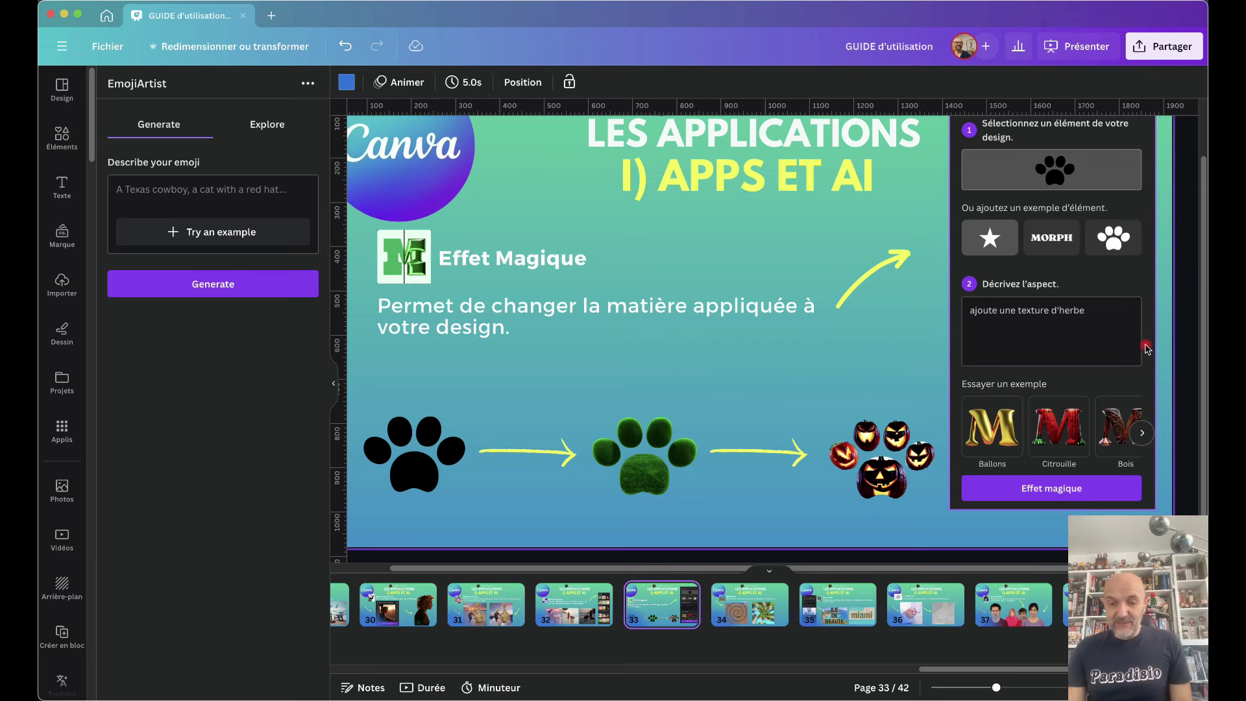
pyautogui.click(758, 608)
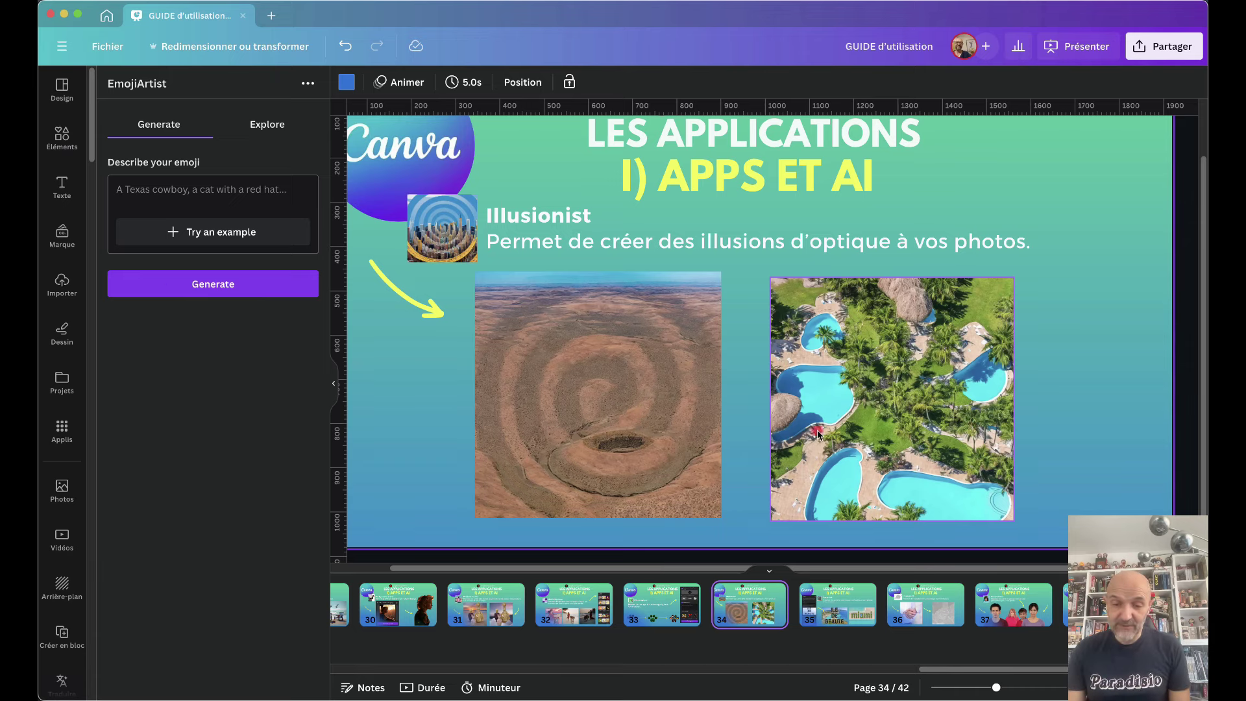
# Open page 35 about SecretInk, examine the ILE DE BEAUTE illusion image up close, and return to the full page.
pyautogui.click(826, 598)
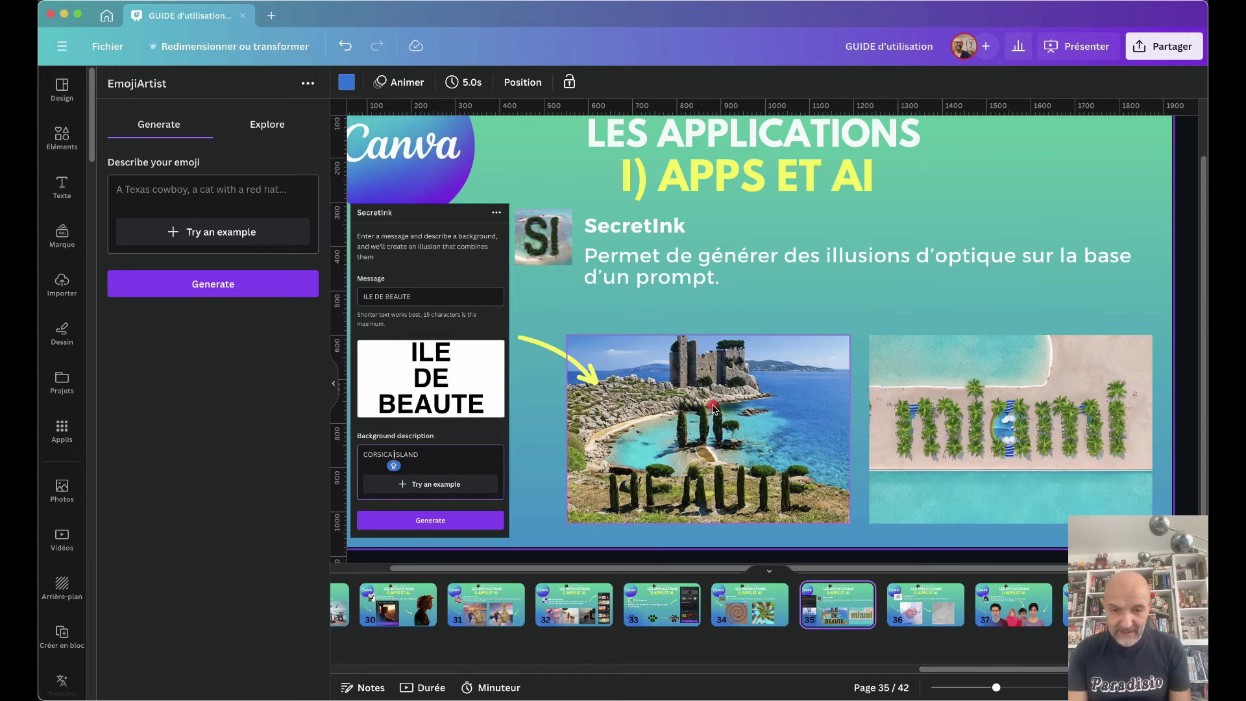
pyautogui.scroll(10, 713, 407)
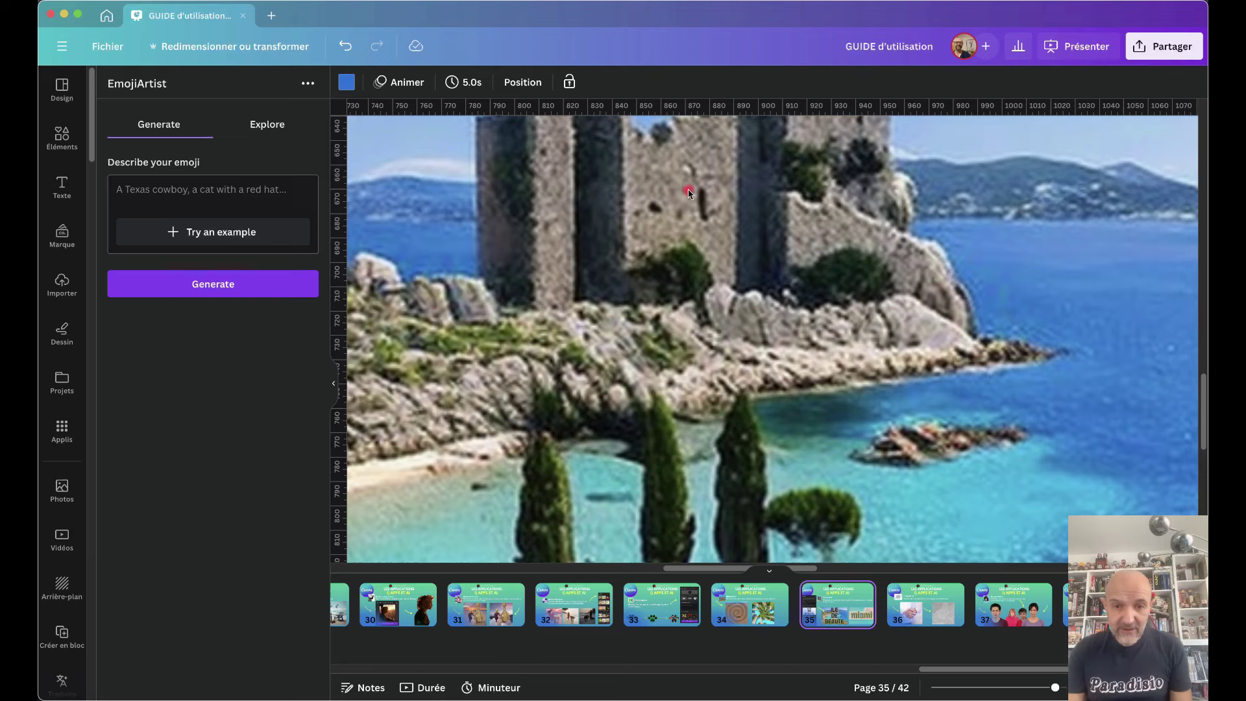
pyautogui.scroll(5, 686, 190)
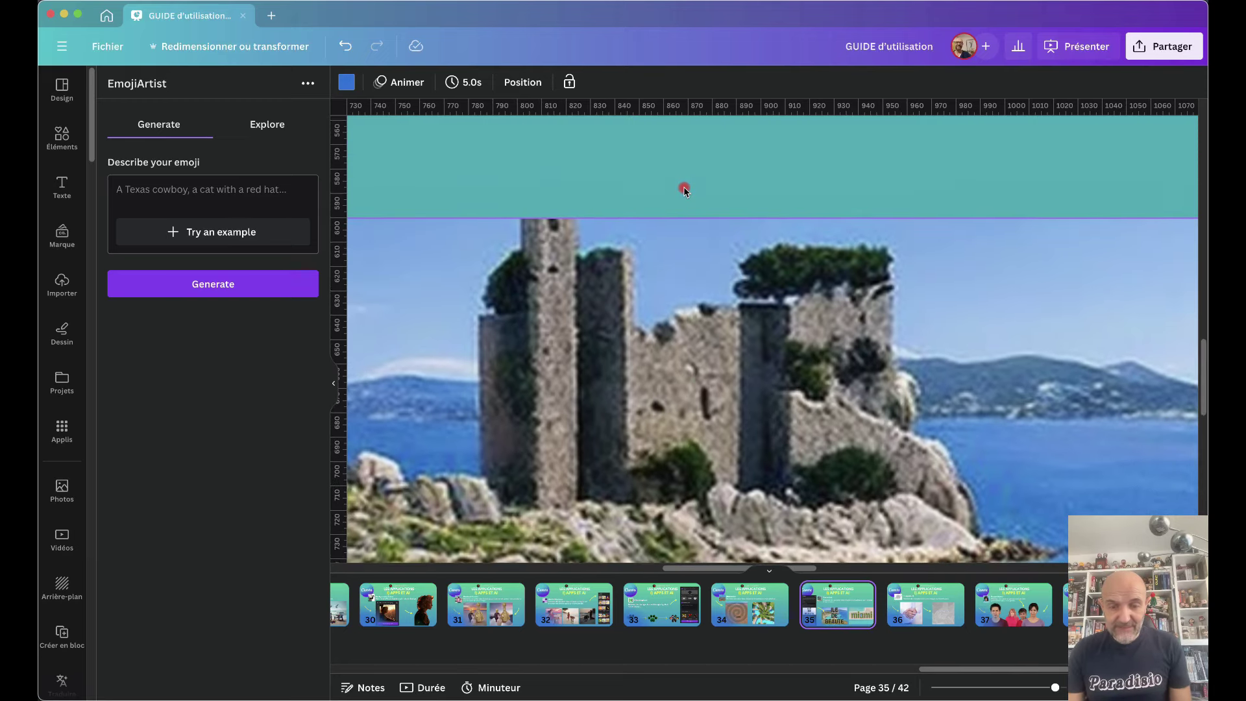
pyautogui.scroll(-2, 684, 188)
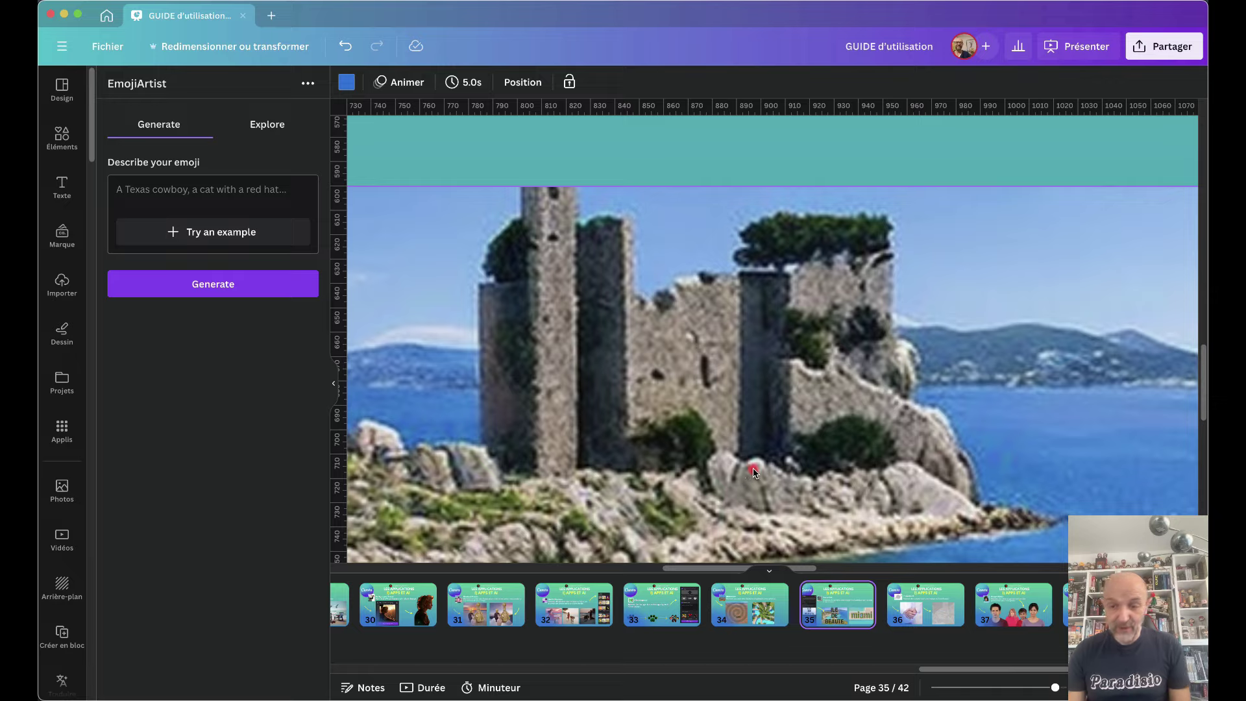
pyautogui.scroll(-5, 746, 471)
pyautogui.scroll(-5, 754, 465)
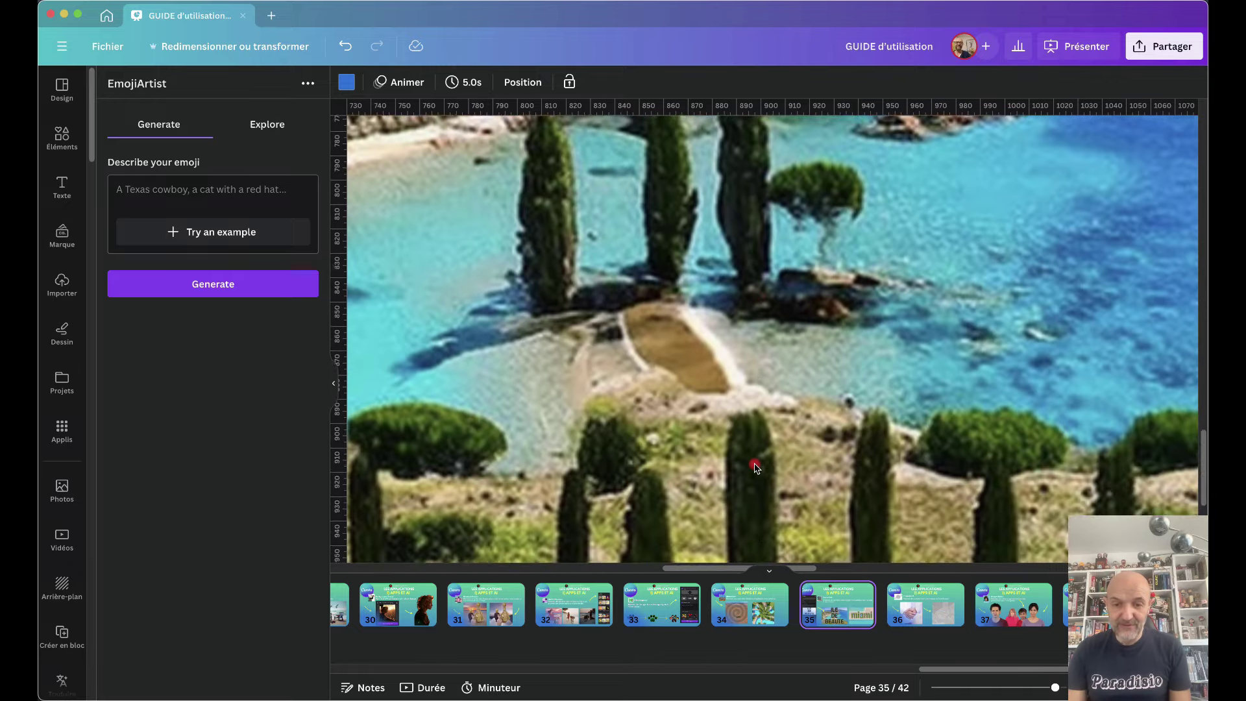
pyautogui.scroll(-5, 752, 469)
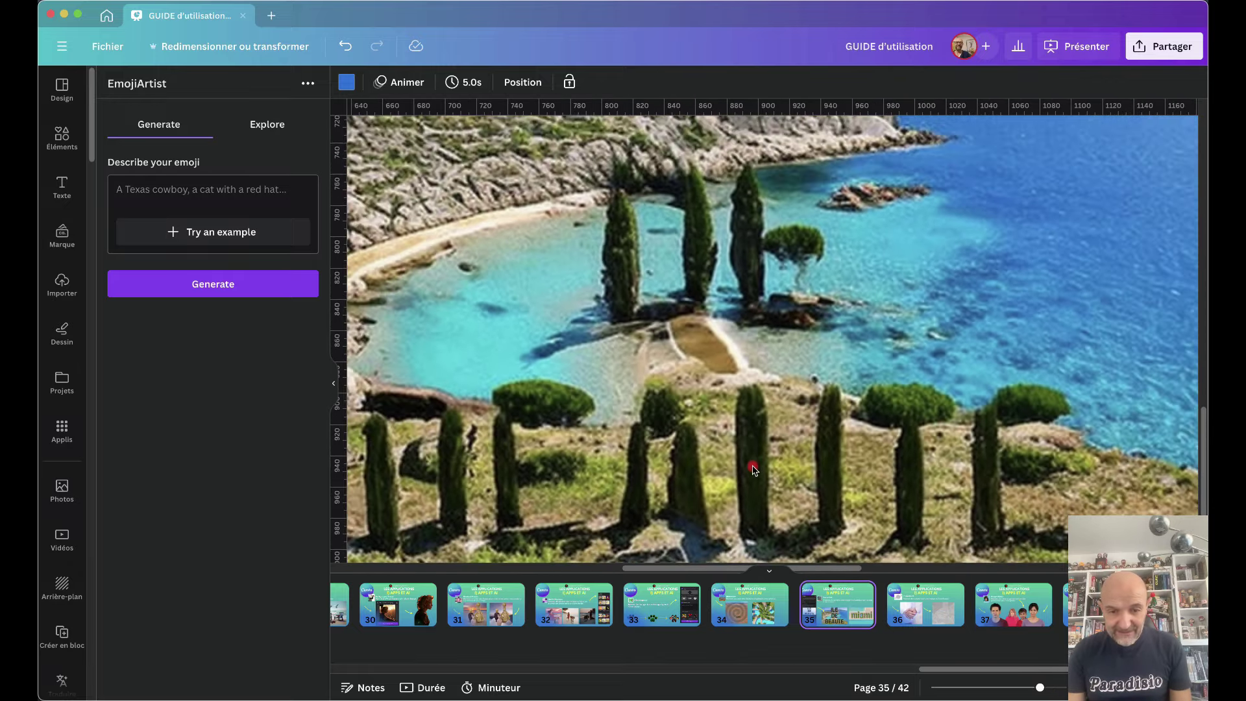
pyautogui.scroll(-5, 753, 468)
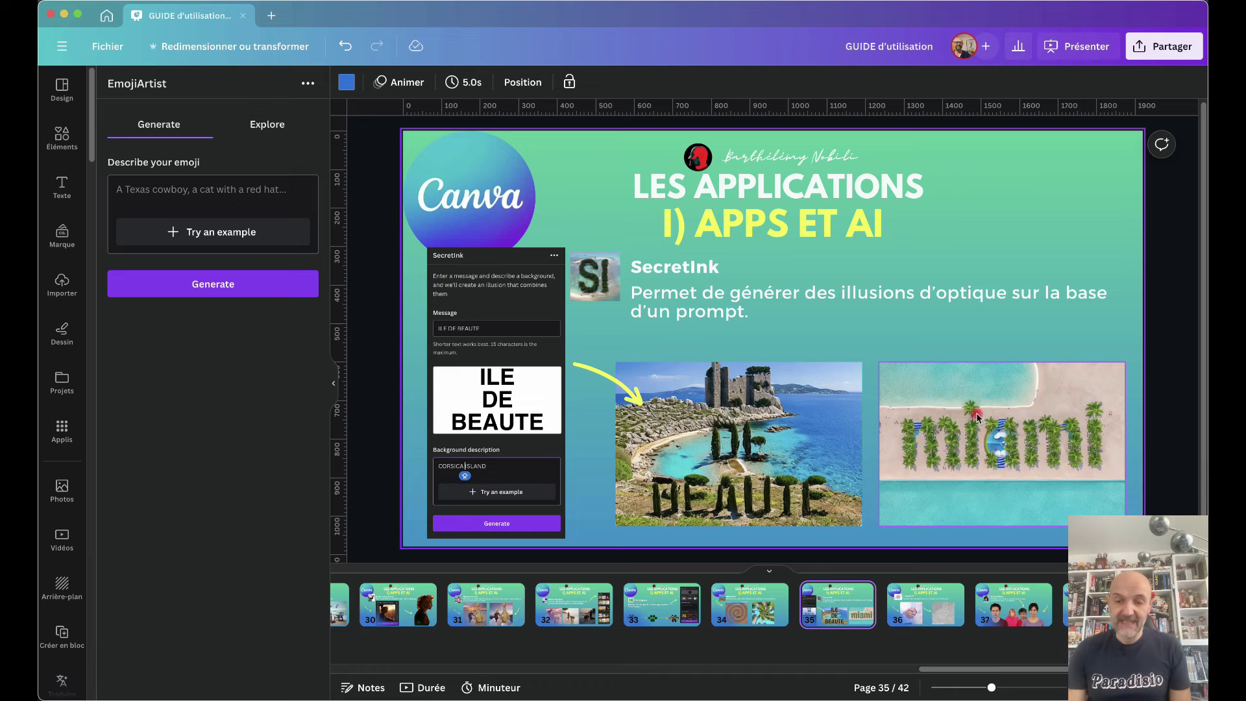
# View page 36 about ImageAscii and continue to page 37 about PeopleMaker.
pyautogui.click(928, 614)
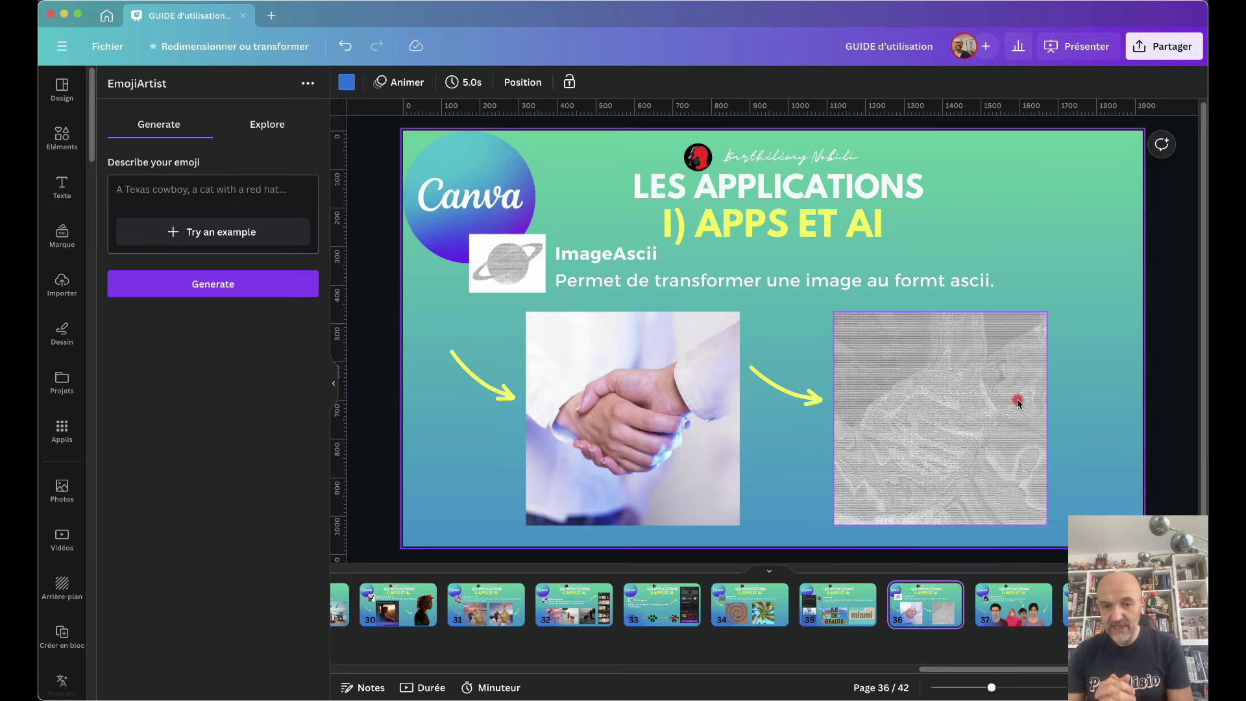
pyautogui.hscroll(5, 984, 610)
pyautogui.hscroll(3, 984, 615)
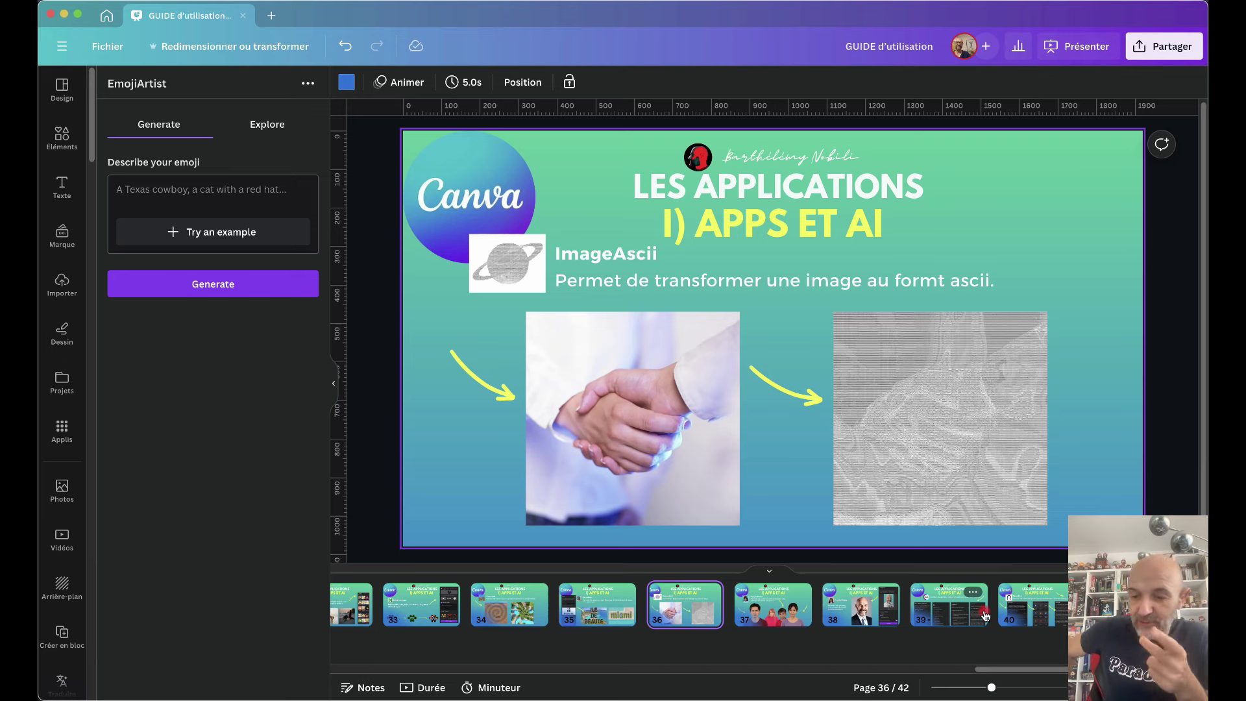
pyautogui.click(755, 611)
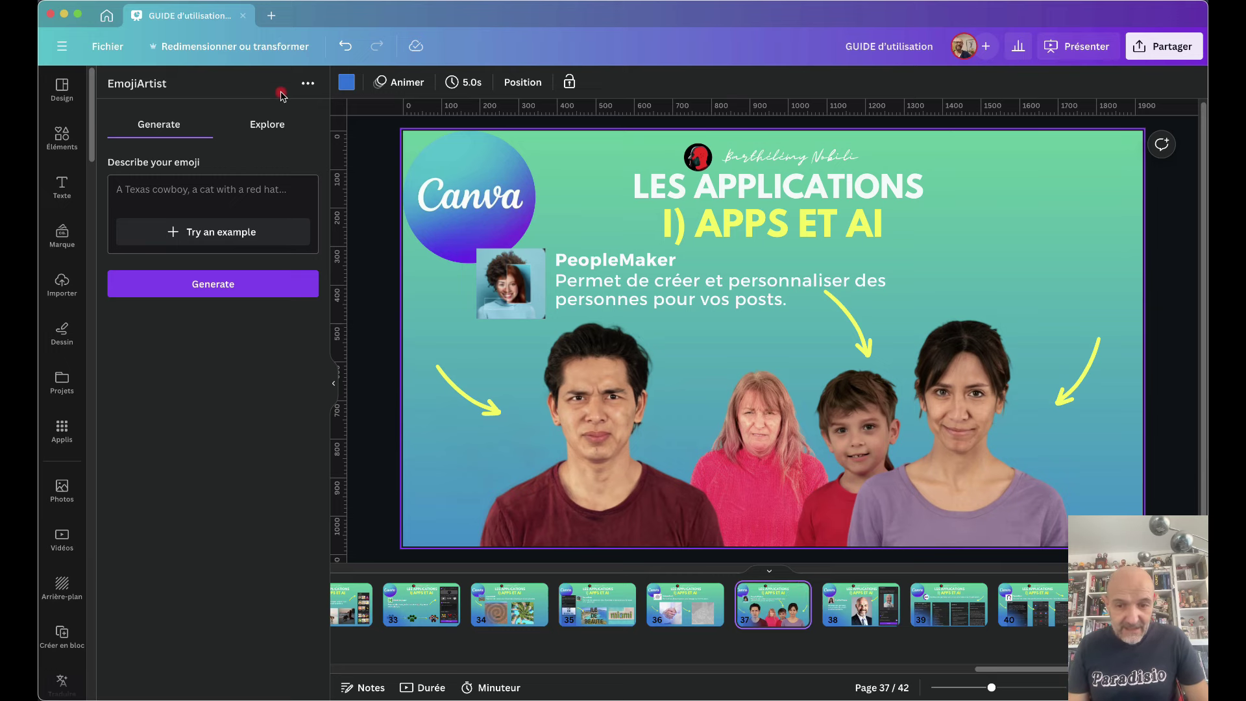
# Search Canva's apps for "people" and open the PeopleMaker app.
pyautogui.click(61, 428)
pyautogui.write('eople')
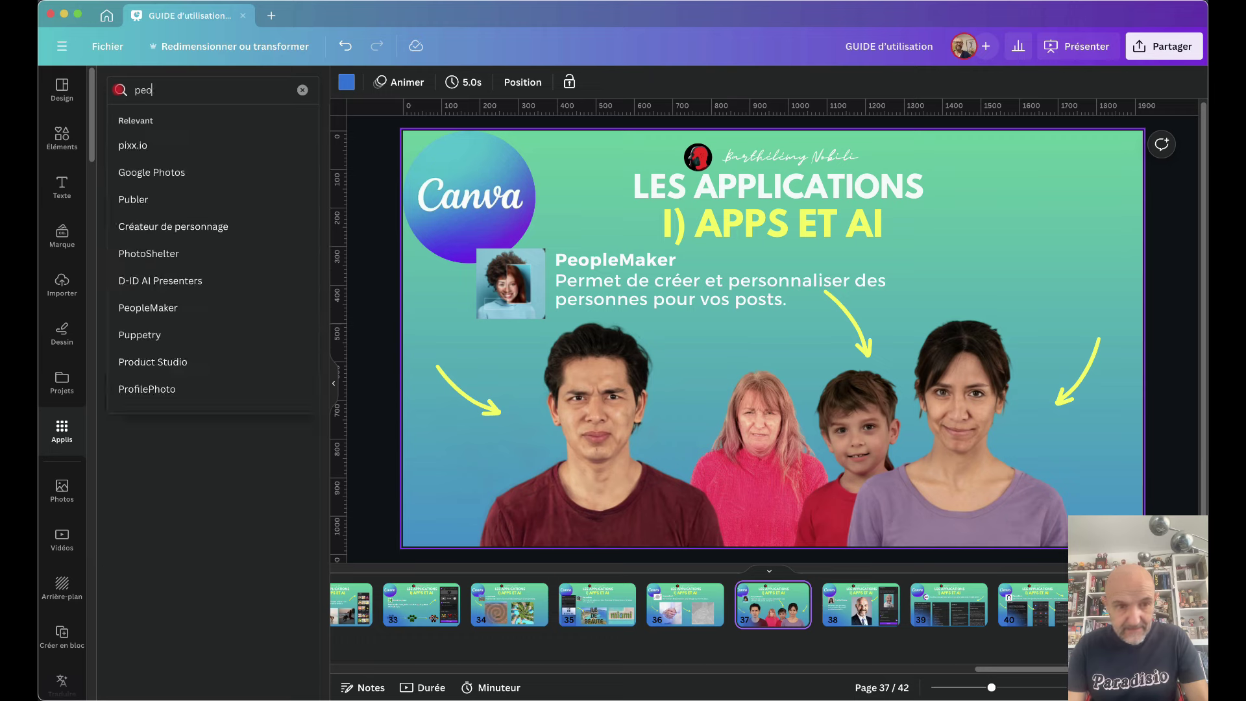
pyautogui.click(129, 144)
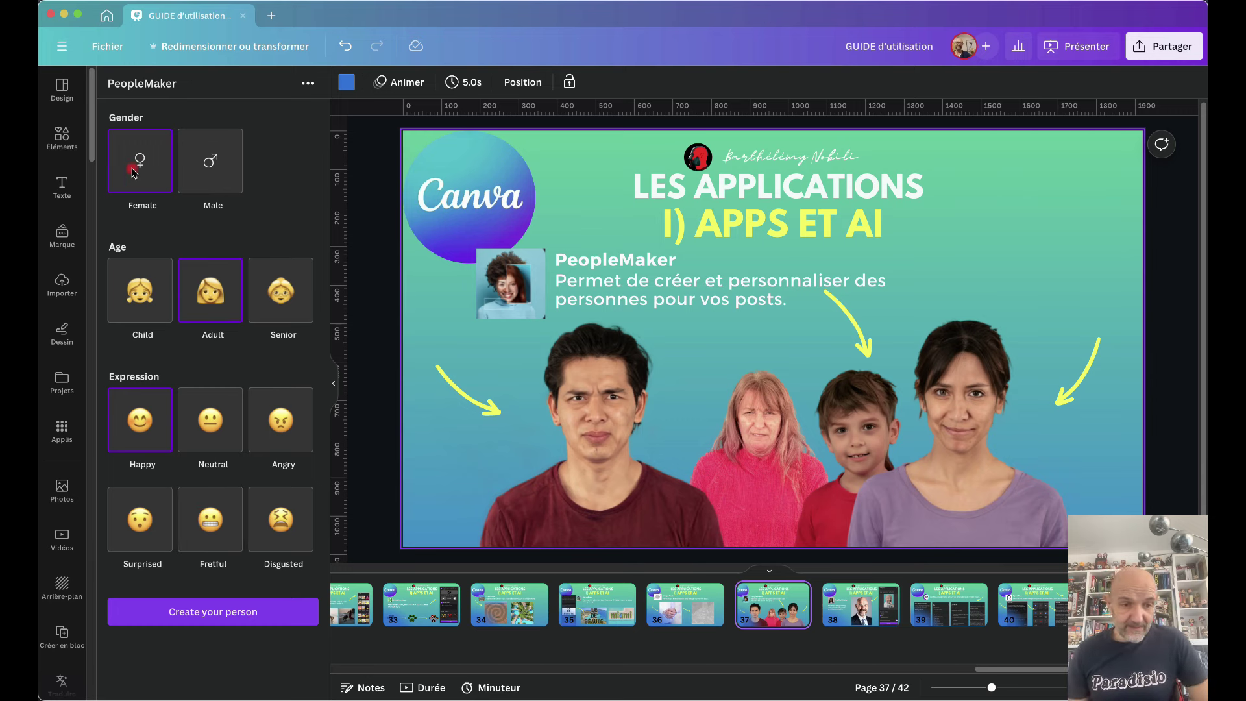
# Generate a female senior with an angry expression in PeopleMaker and add the image to page 37.
pyautogui.click(283, 293)
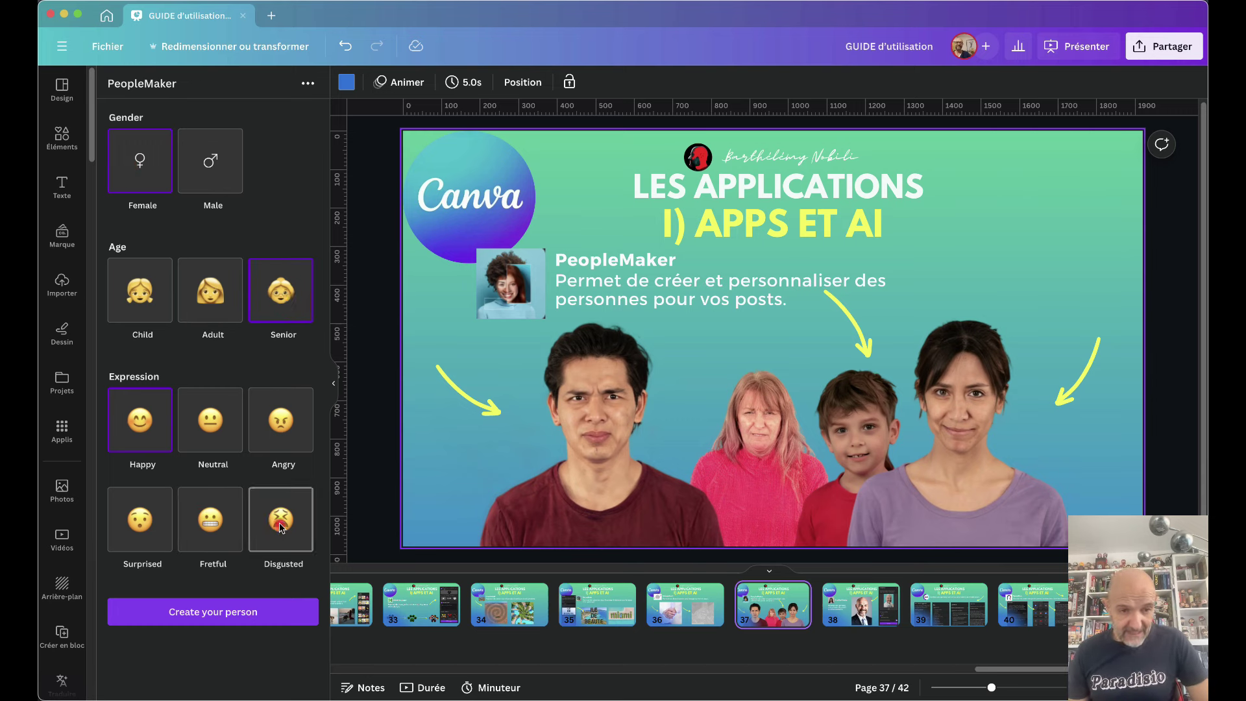
pyautogui.click(272, 436)
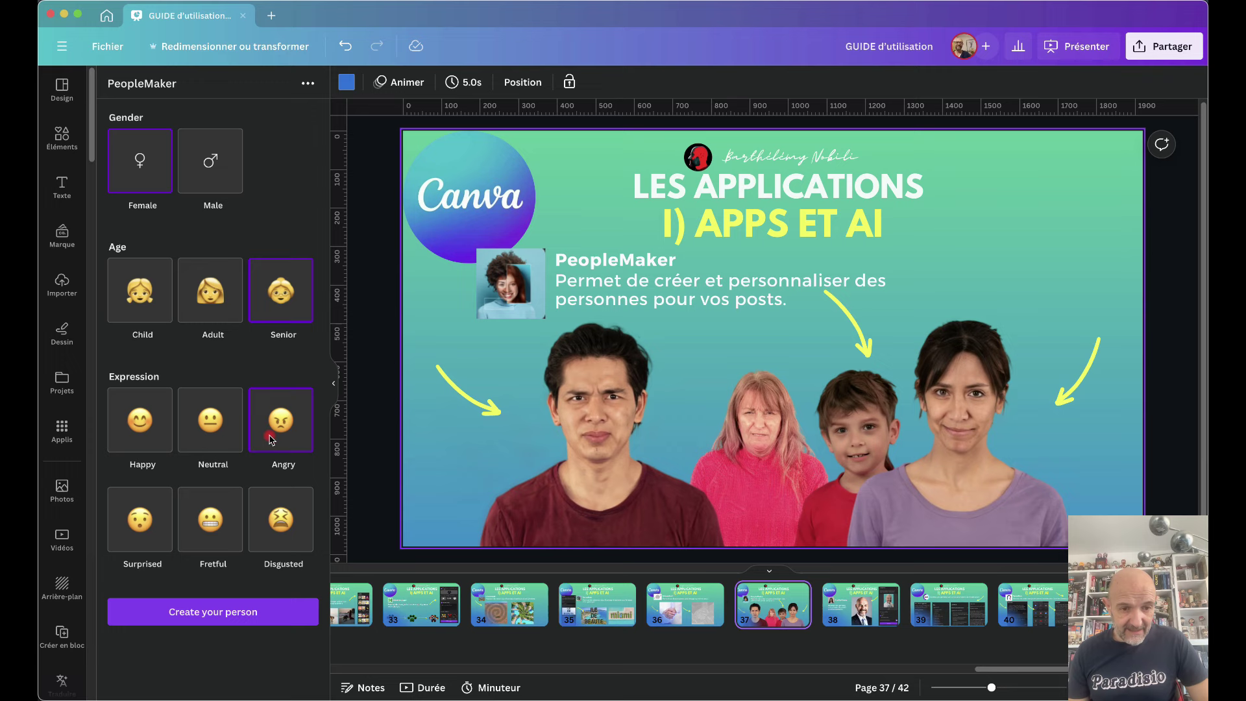
pyautogui.click(227, 612)
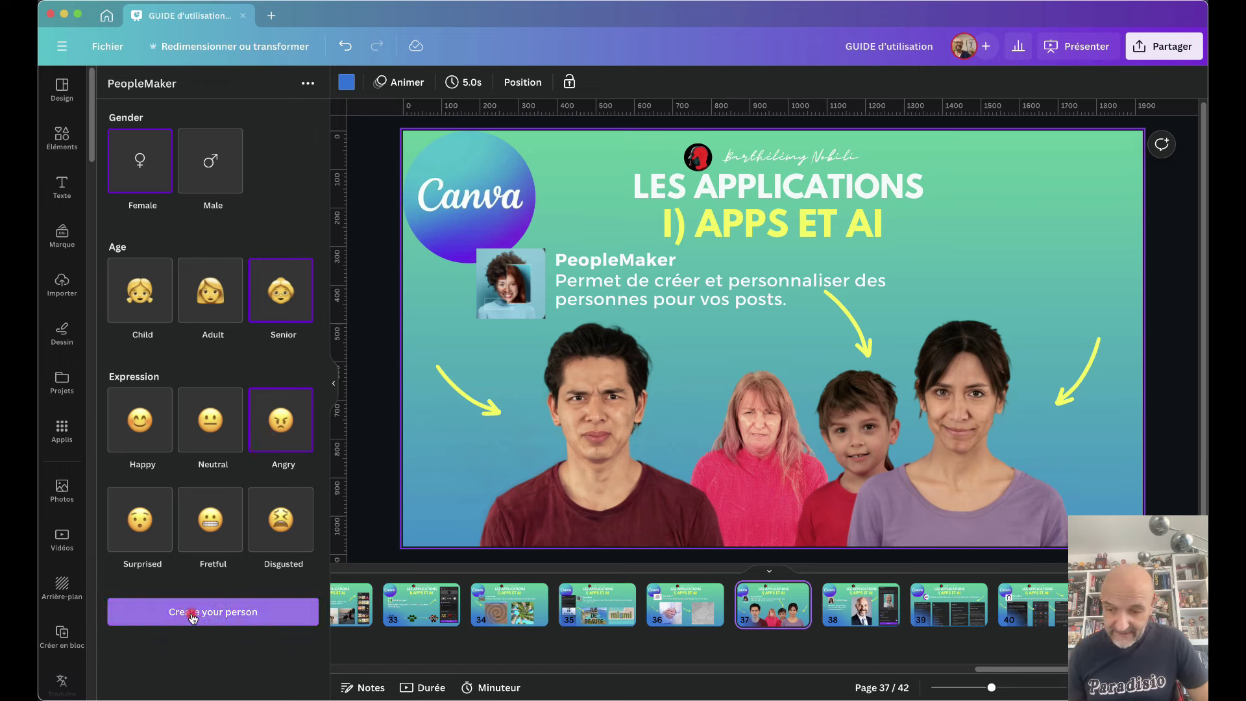
pyautogui.click(192, 613)
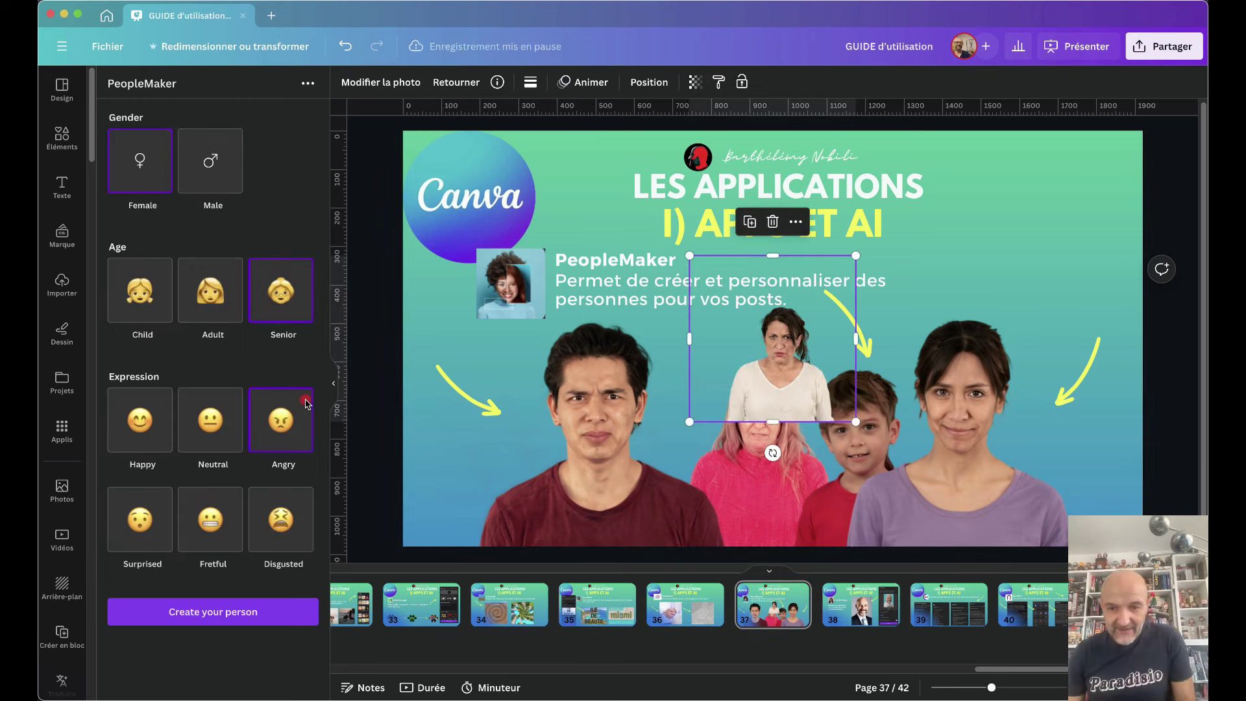
# Enlarge the generated woman to about 745 × 745, place her among the page's other people, and delete her.
pyautogui.moveTo(768, 348); pyautogui.dragTo(662, 401)
pyautogui.moveTo(605, 466); pyautogui.dragTo(458, 558)
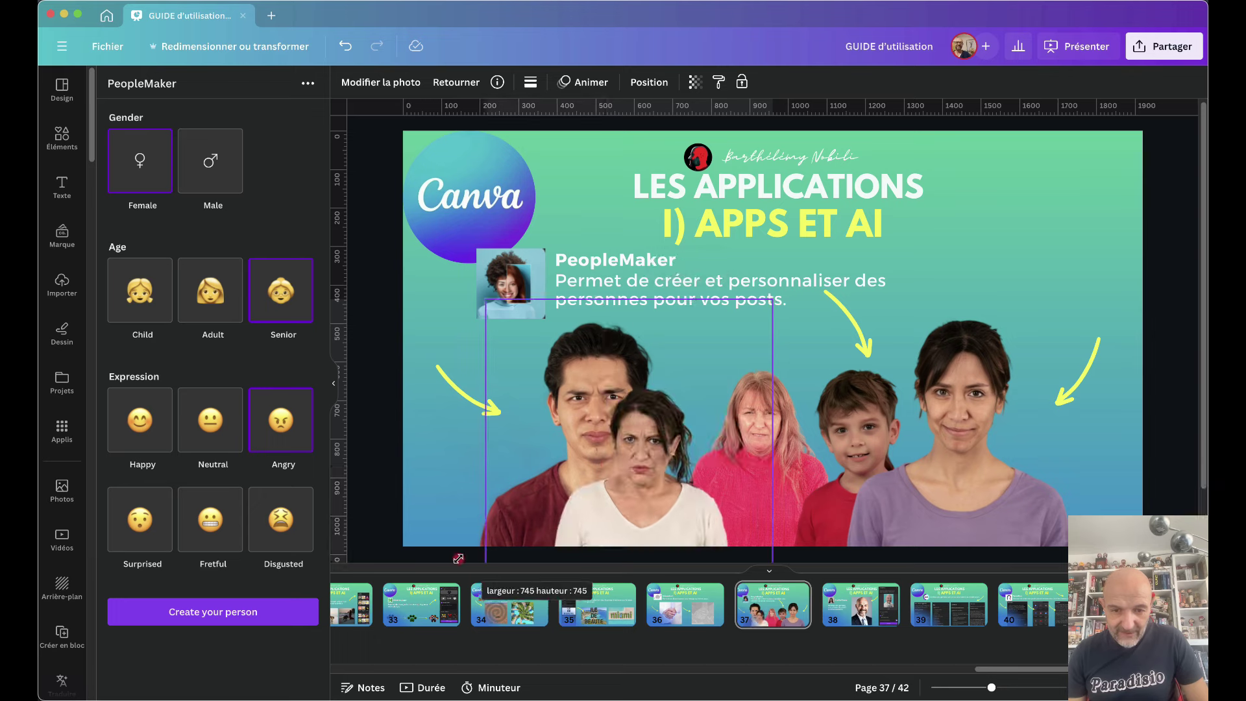
pyautogui.moveTo(678, 459); pyautogui.dragTo(776, 429)
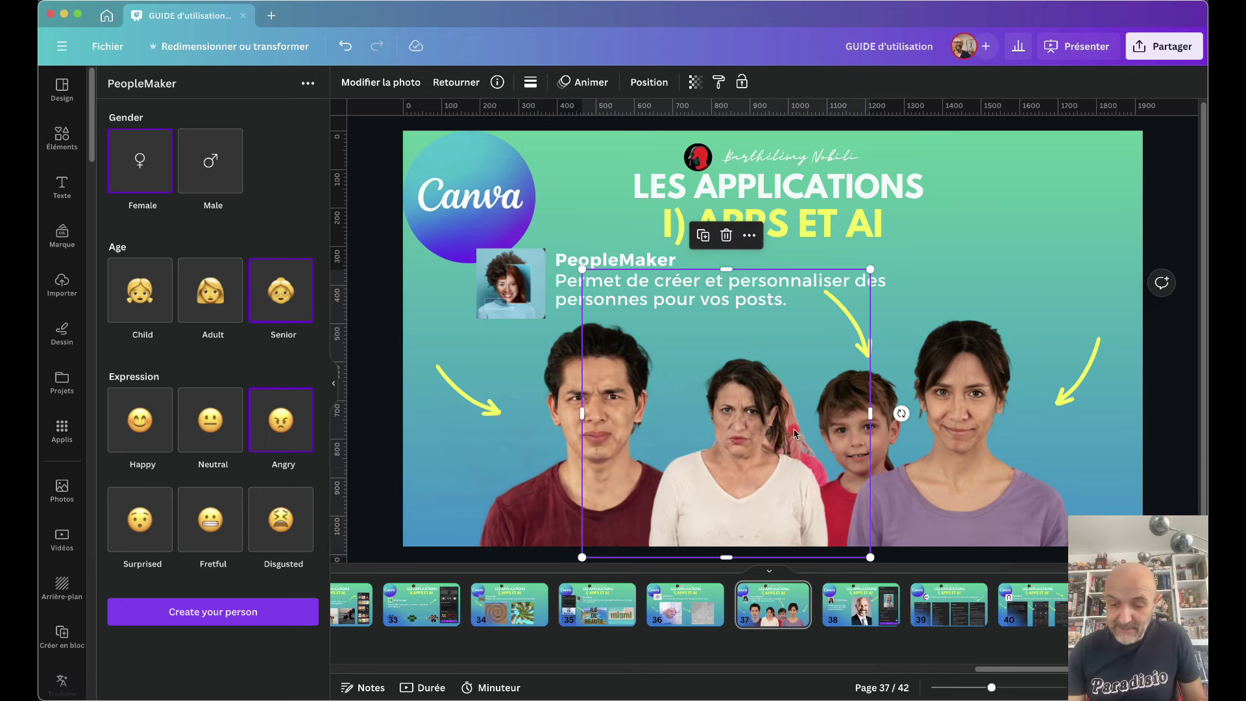
pyautogui.press('Delete')
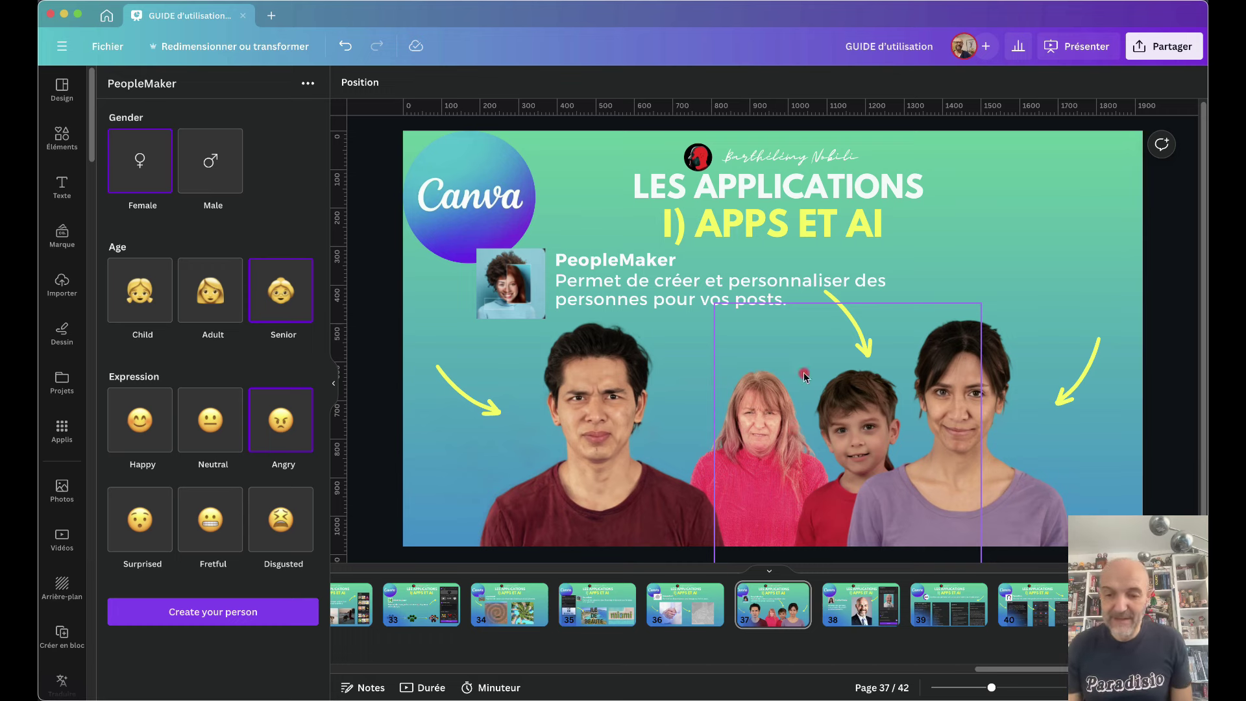
# View page 38 about ProfilePhoto, and on page 39 about JARA open the Job And Resume AI app.
pyautogui.click(860, 613)
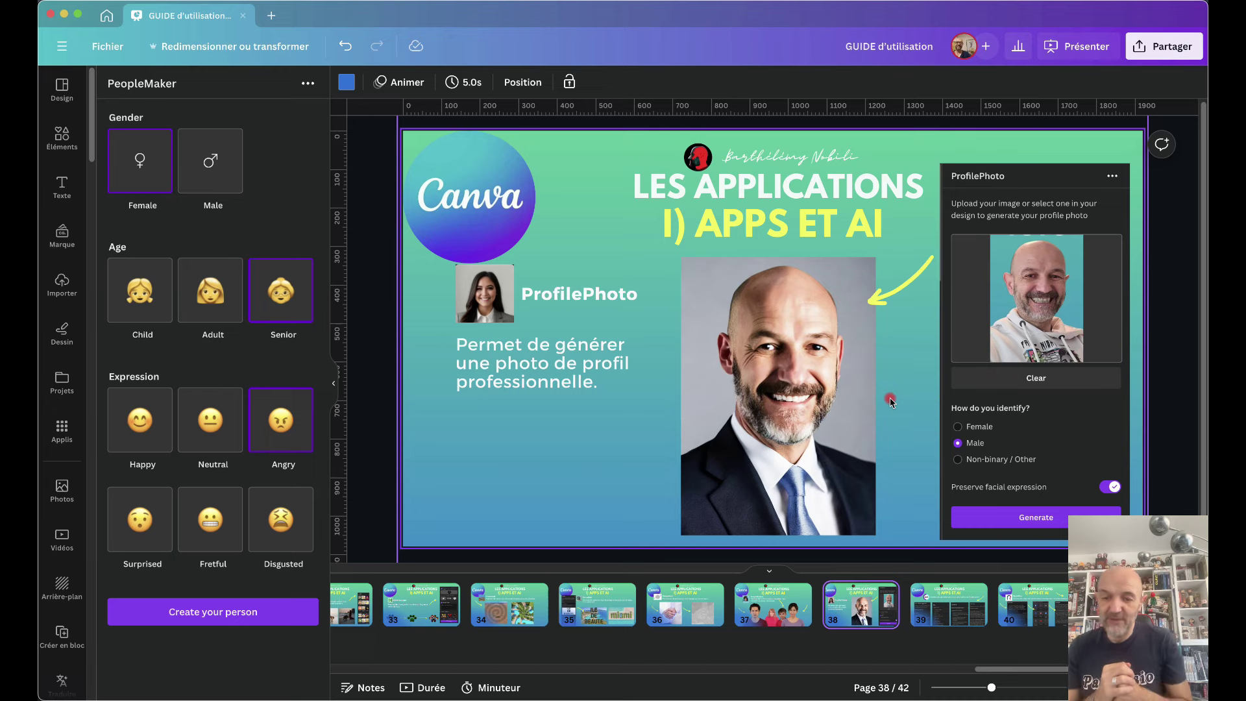
pyautogui.click(944, 602)
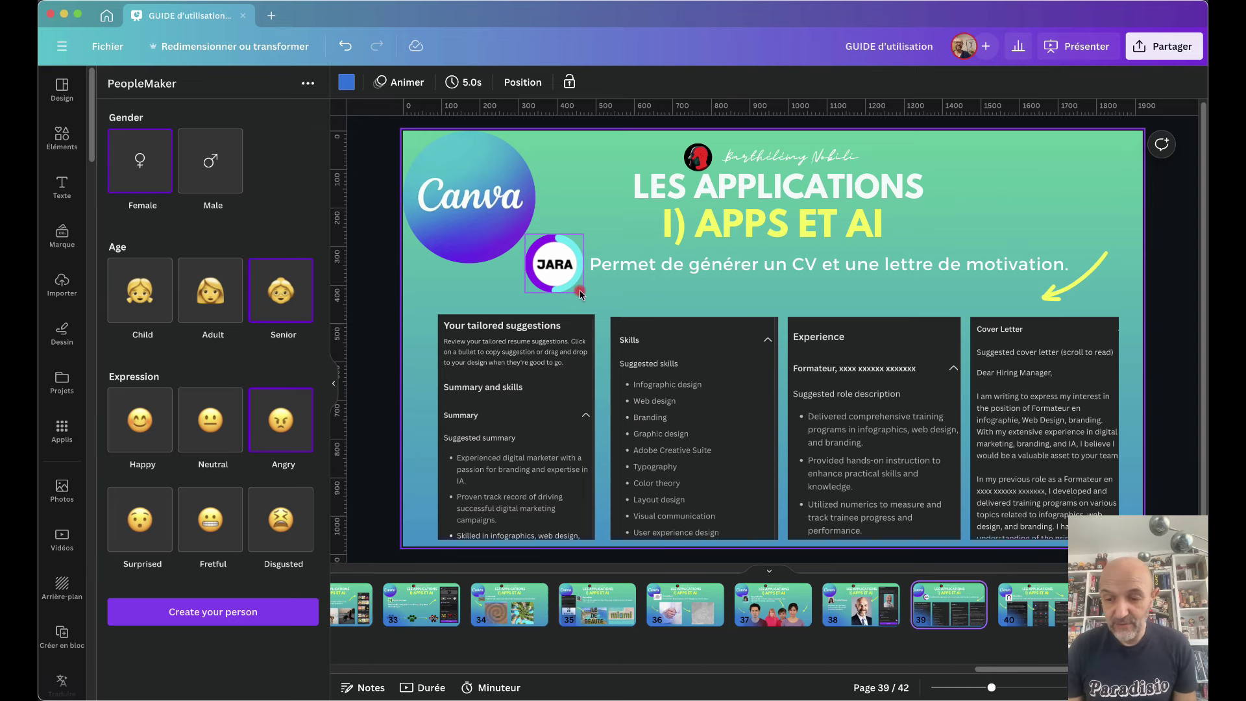
pyautogui.click(60, 429)
pyautogui.click(302, 90)
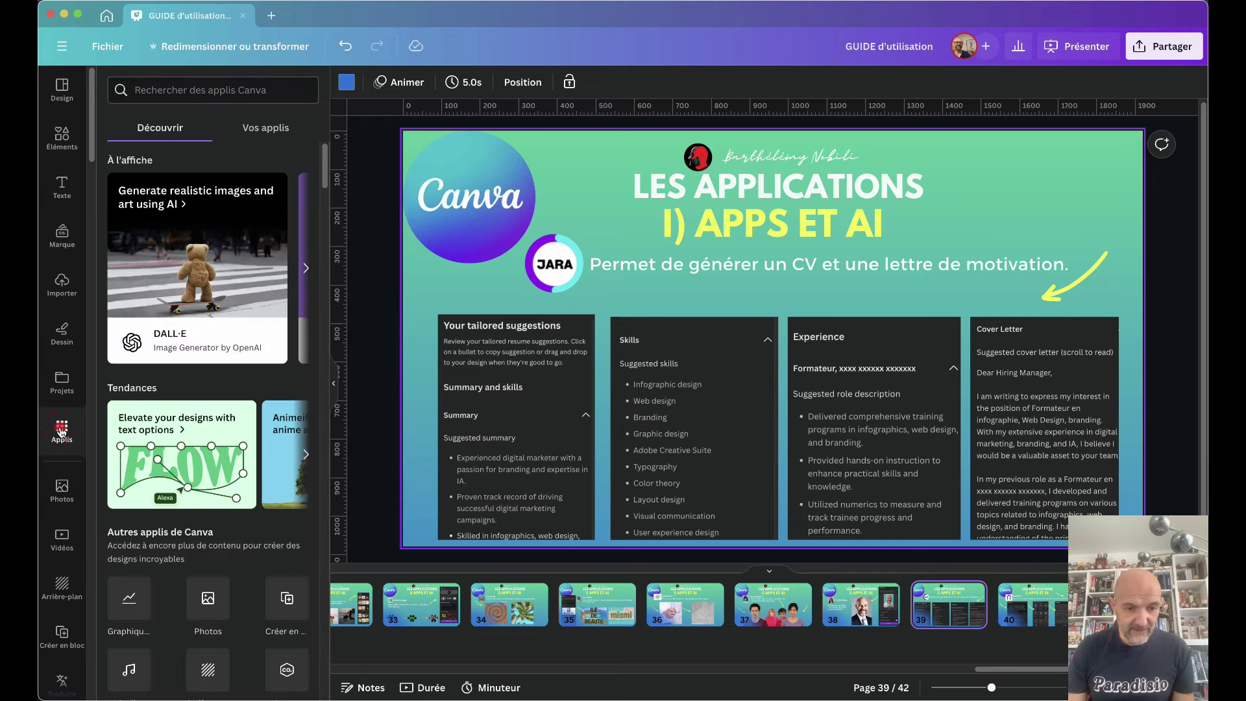
pyautogui.scroll(-5, 230, 576)
pyautogui.scroll(-6, 230, 576)
pyautogui.click(278, 584)
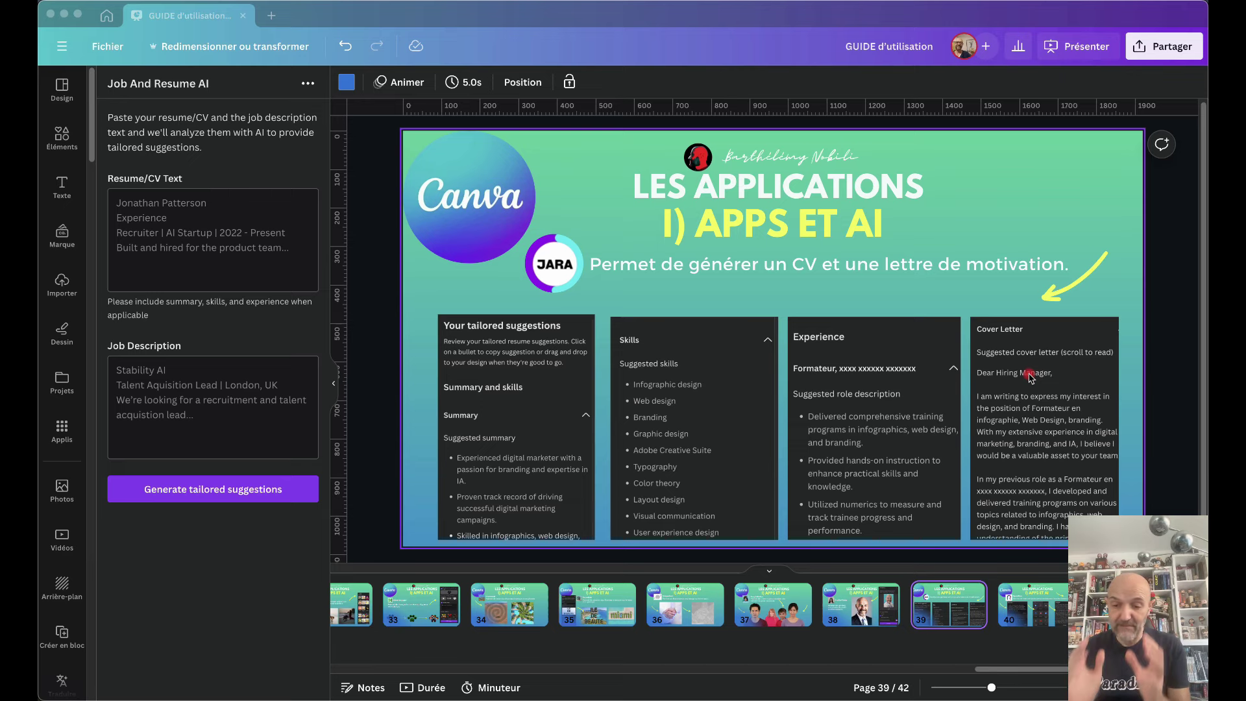
# Go through pages 40 to 42, covering OpenRep, Social Bellow and TranslateNow.
pyautogui.click(1015, 600)
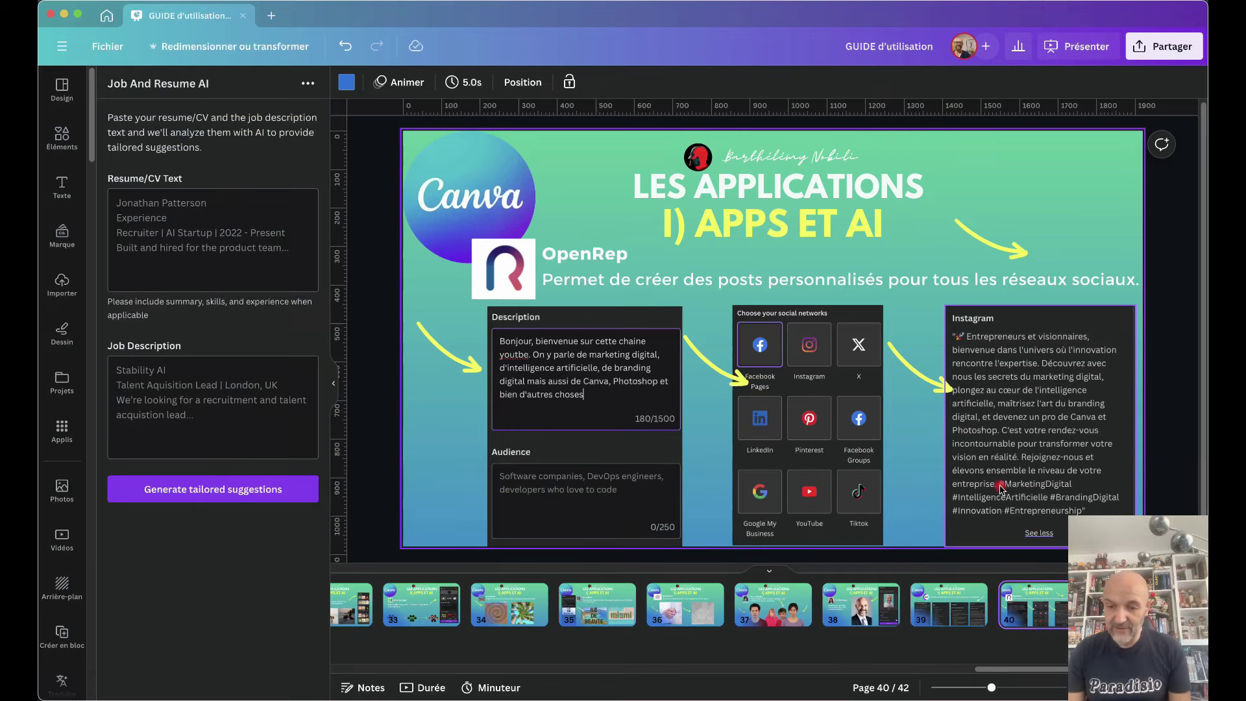
pyautogui.click(996, 538)
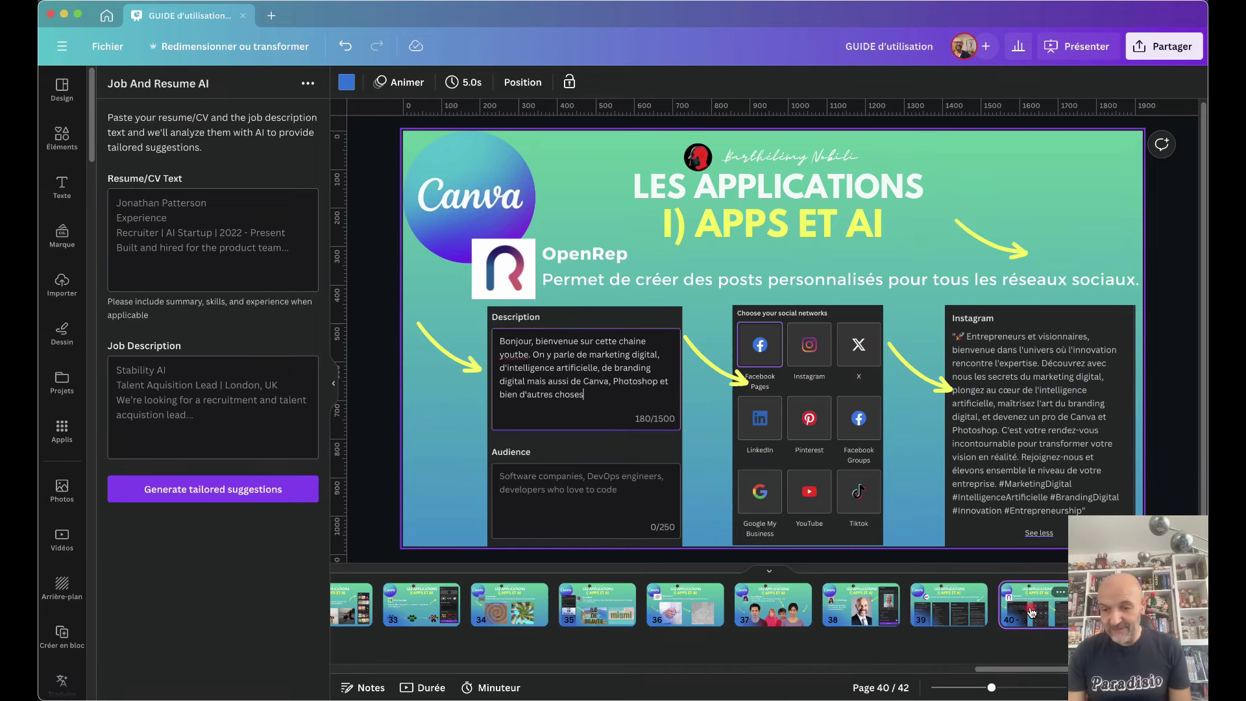
pyautogui.hscroll(4, 1031, 612)
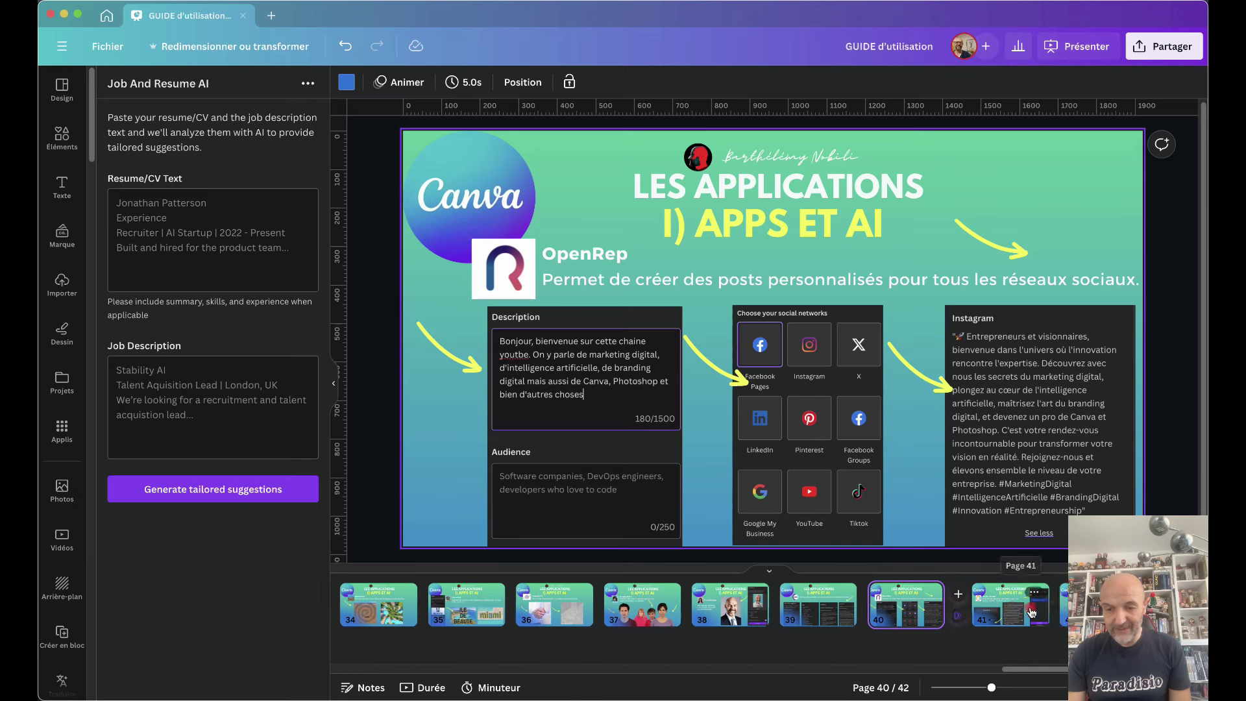
pyautogui.moveTo(1031, 612)
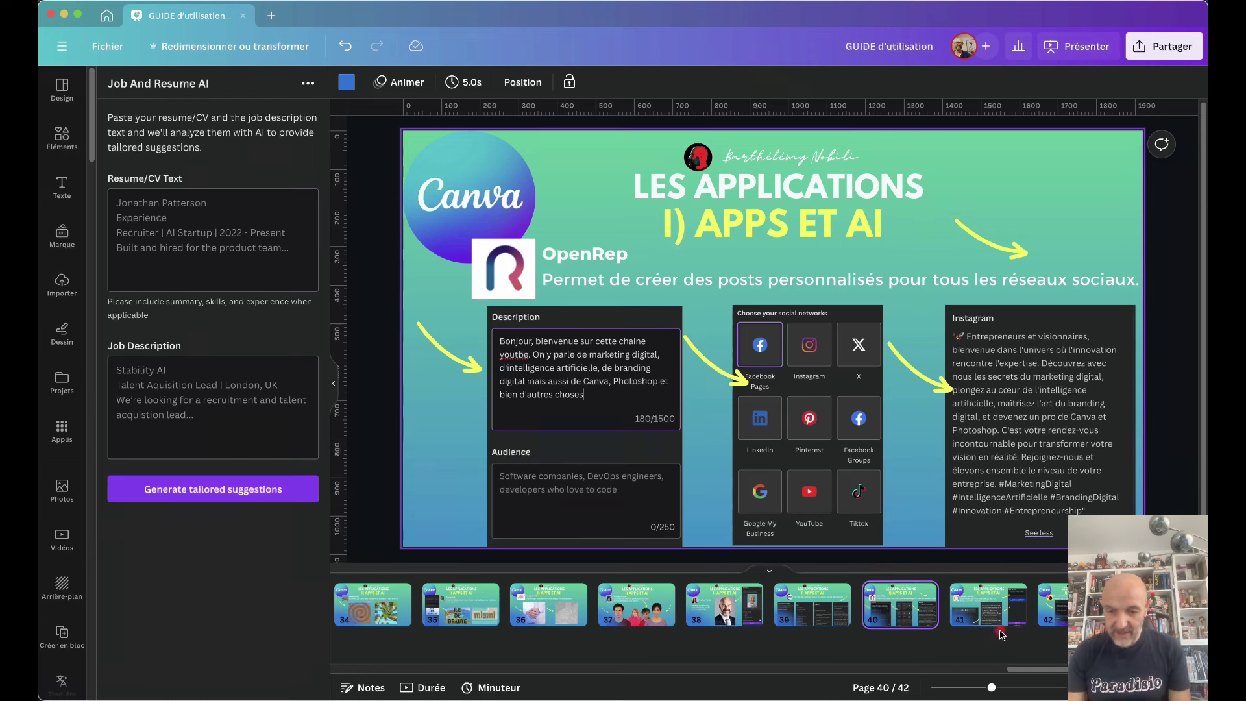
pyautogui.click(974, 616)
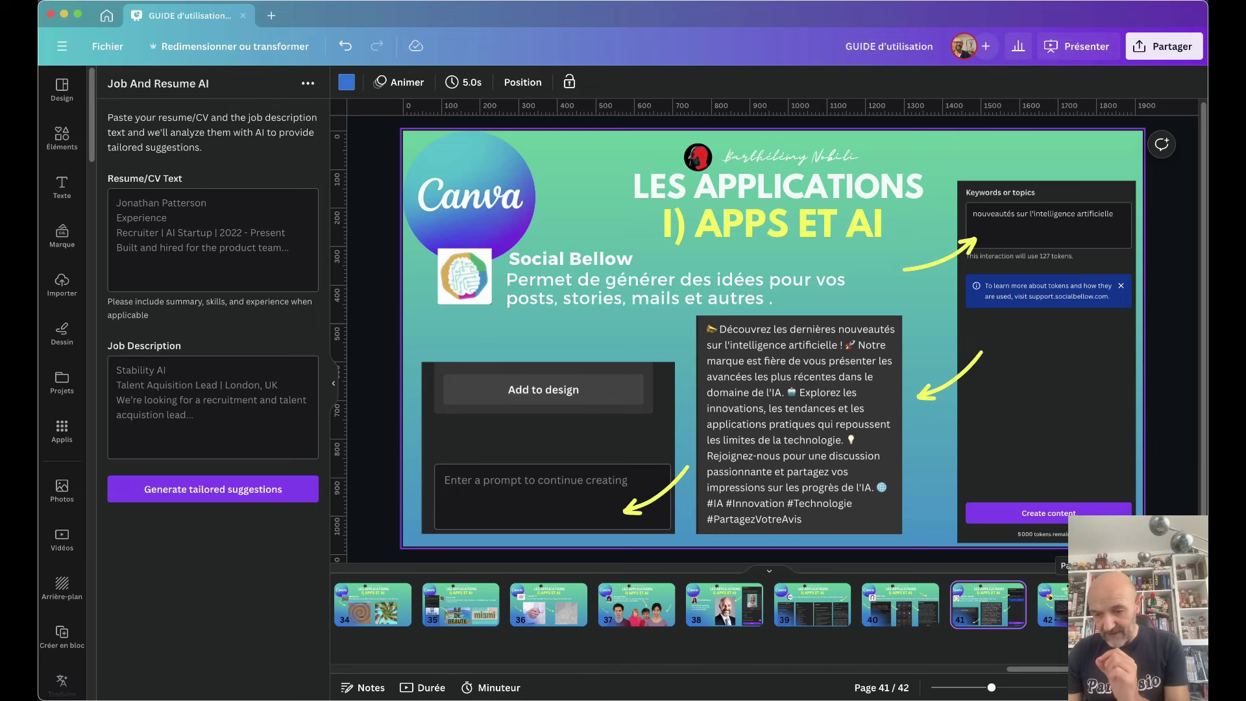
pyautogui.click(1083, 501)
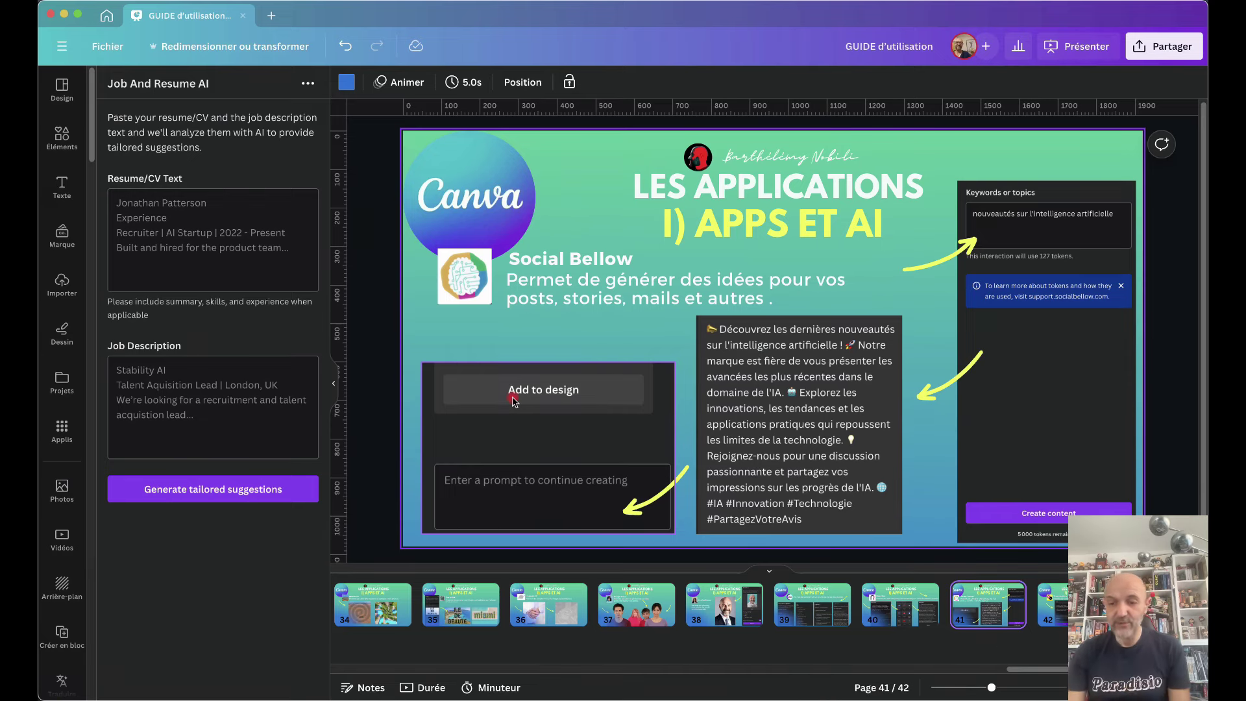
pyautogui.scroll(-5, 512, 400)
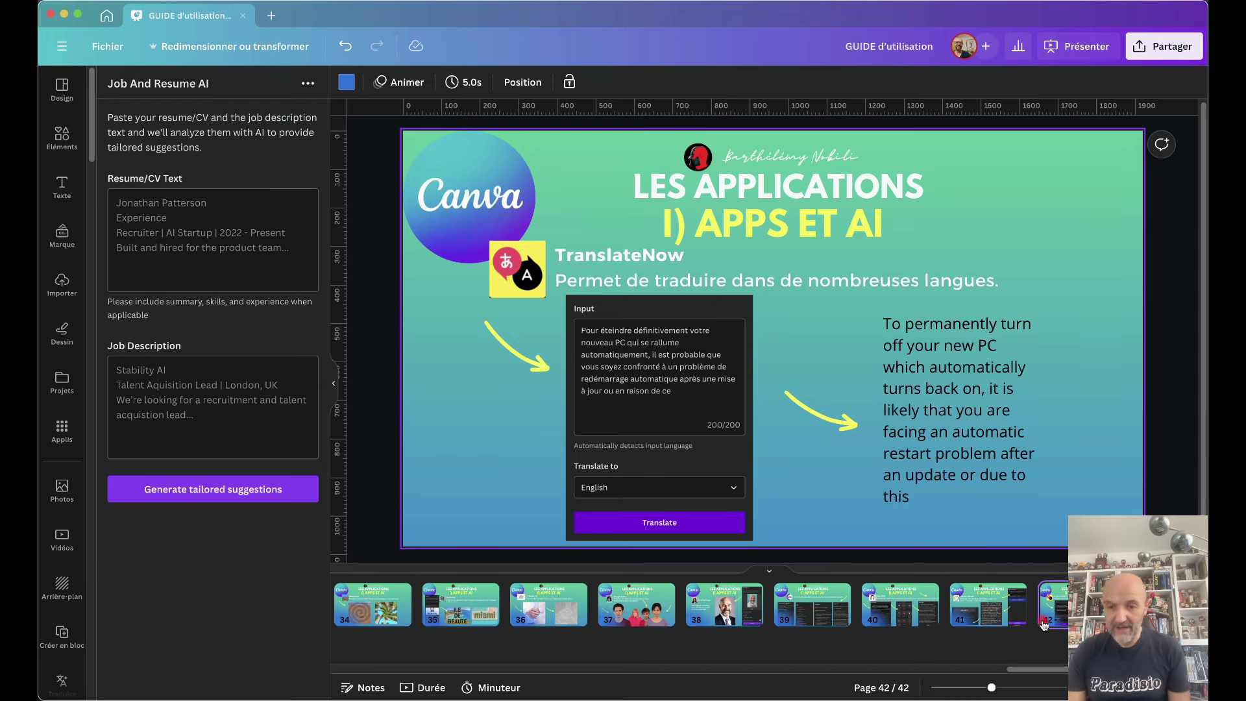
# Open the built-in text translation options for the translated English paragraph on page 42, then deselect the paragraph.
pyautogui.click(916, 456)
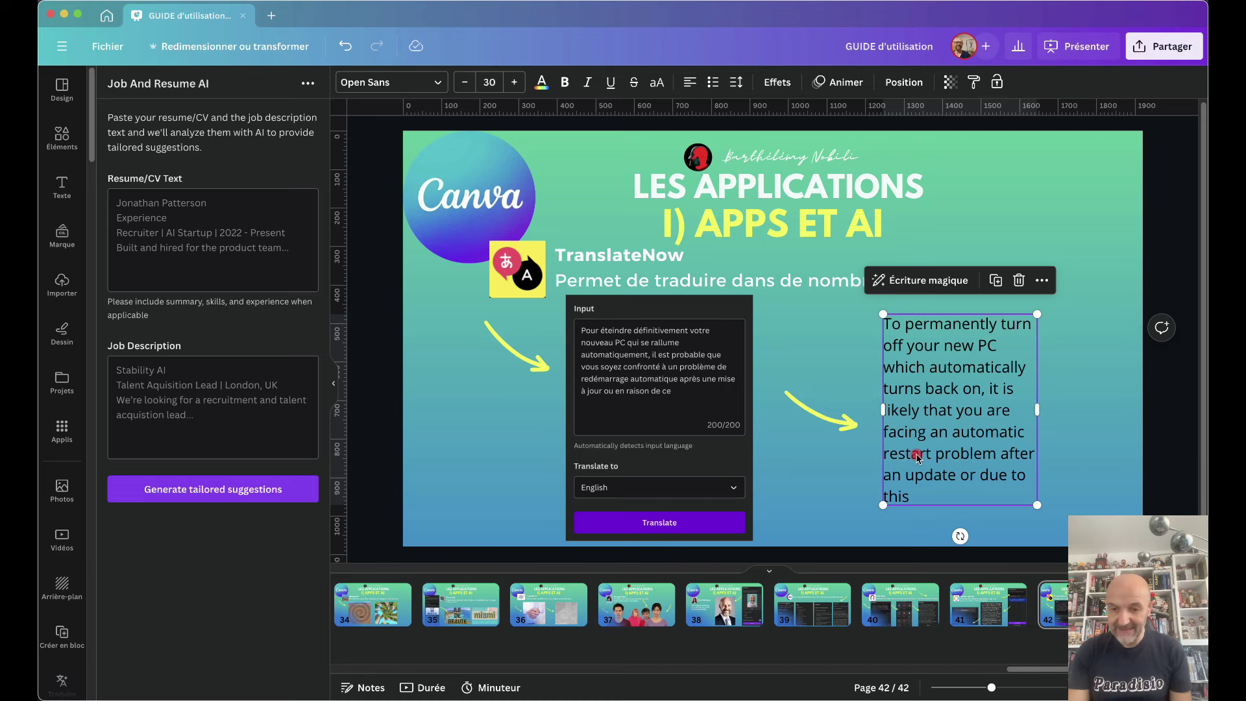
pyautogui.rightClick(949, 356)
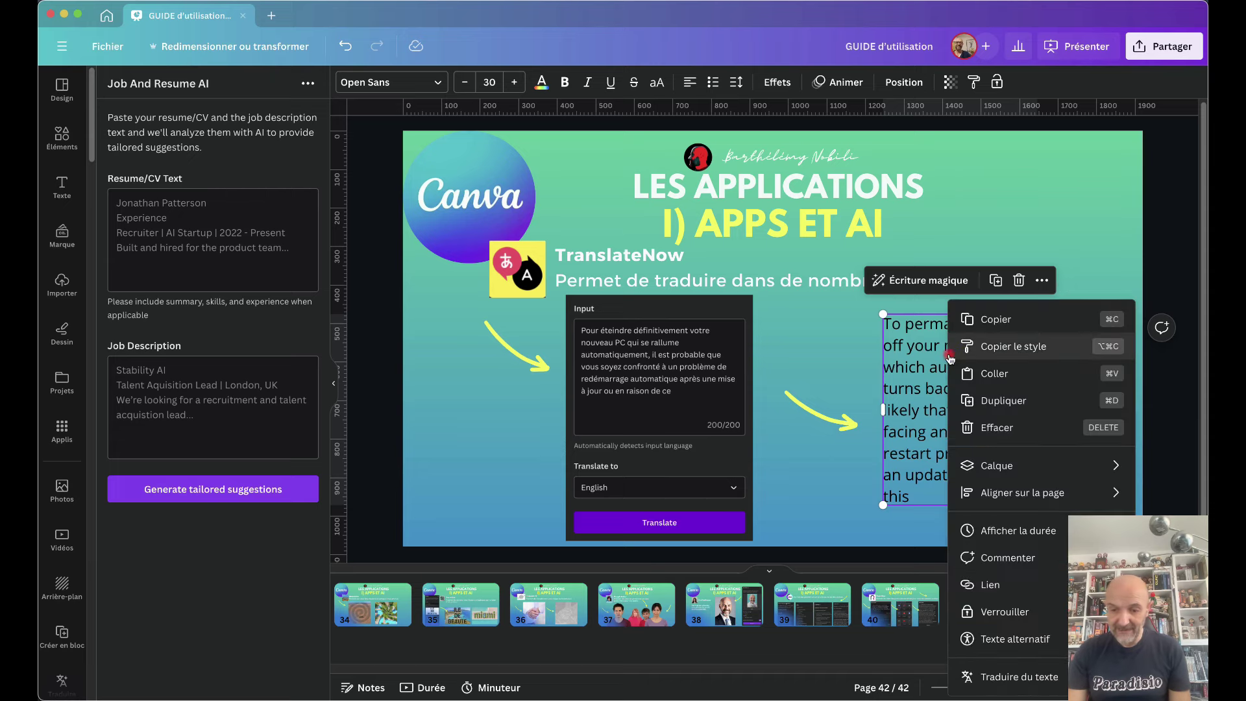
pyautogui.click(1006, 678)
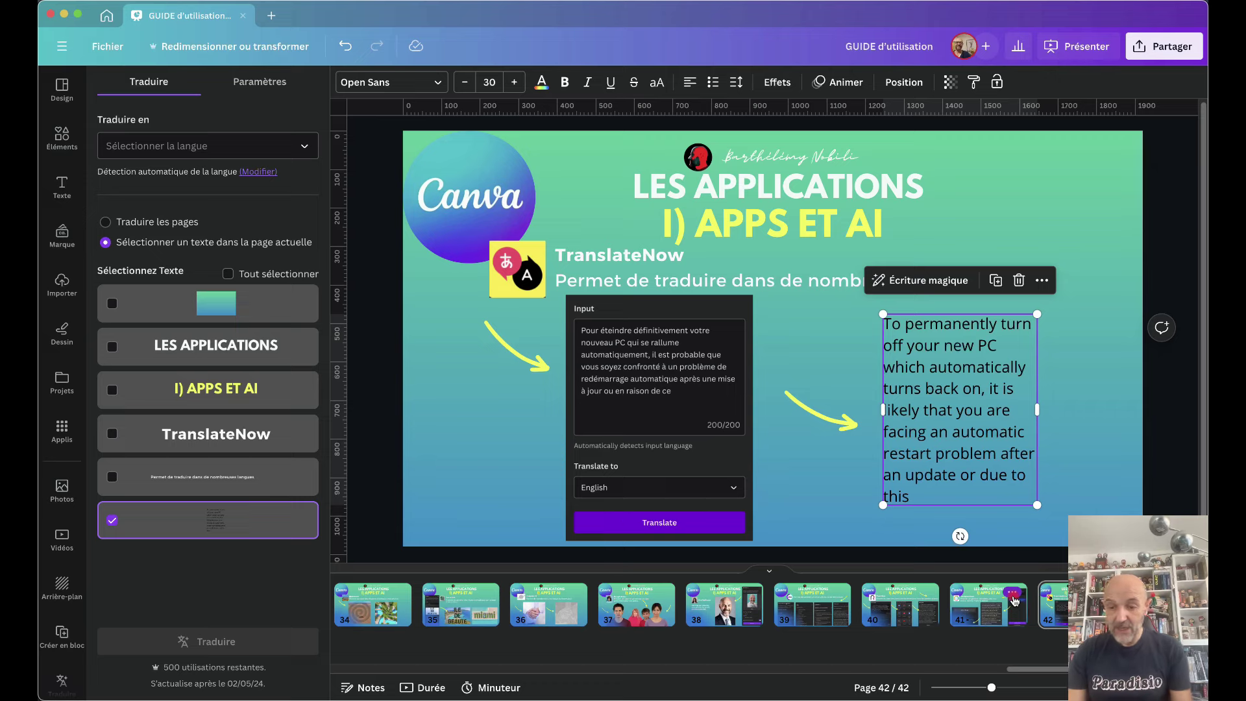
pyautogui.hscroll(-1, 1017, 602)
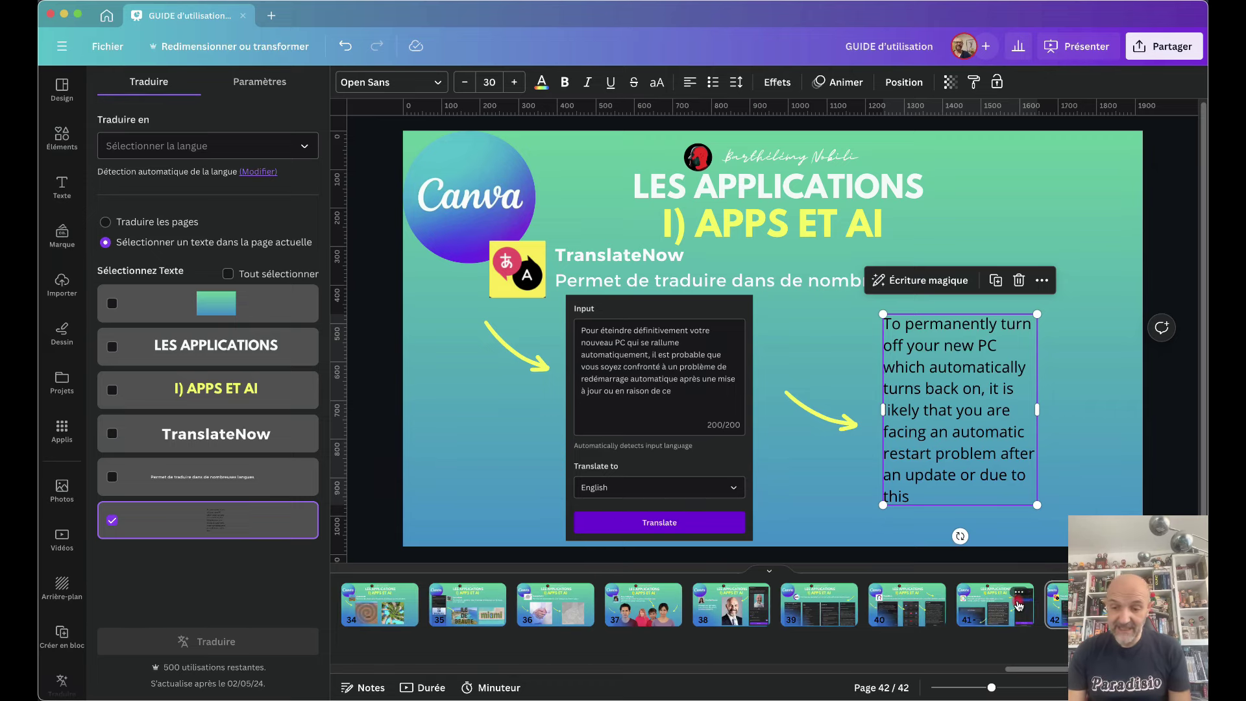
pyautogui.click(1053, 506)
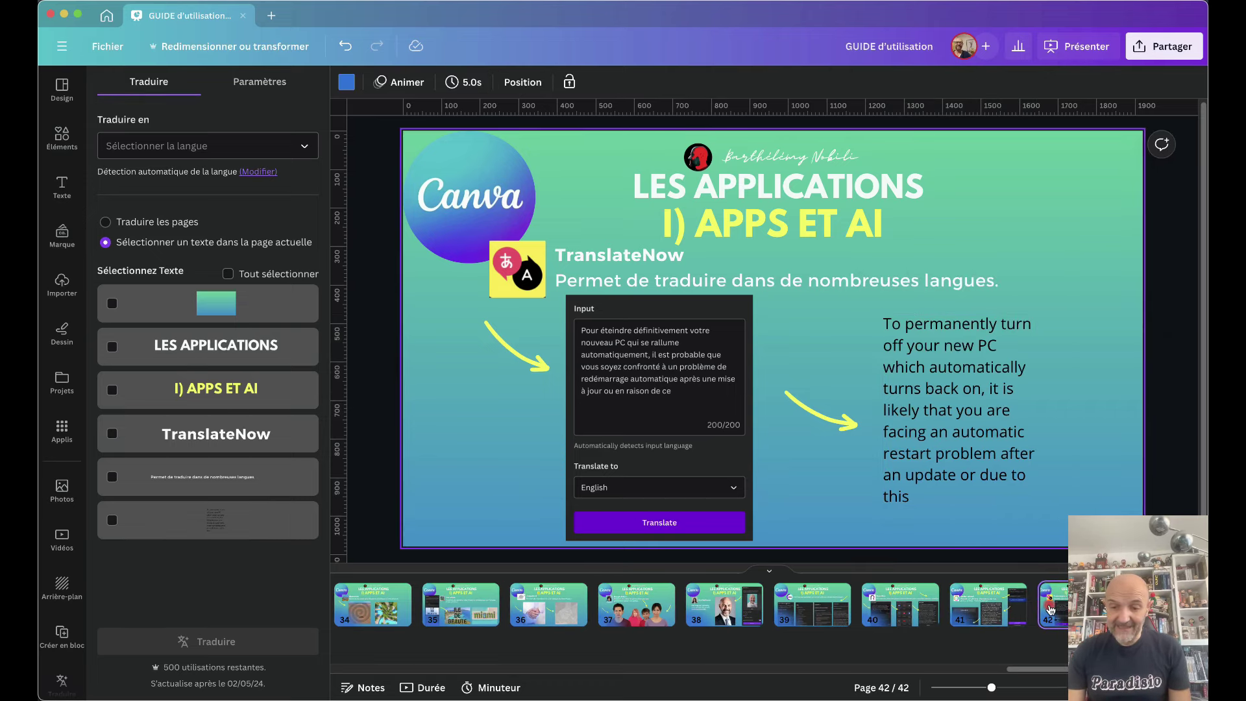
pyautogui.hscroll(2, 1051, 610)
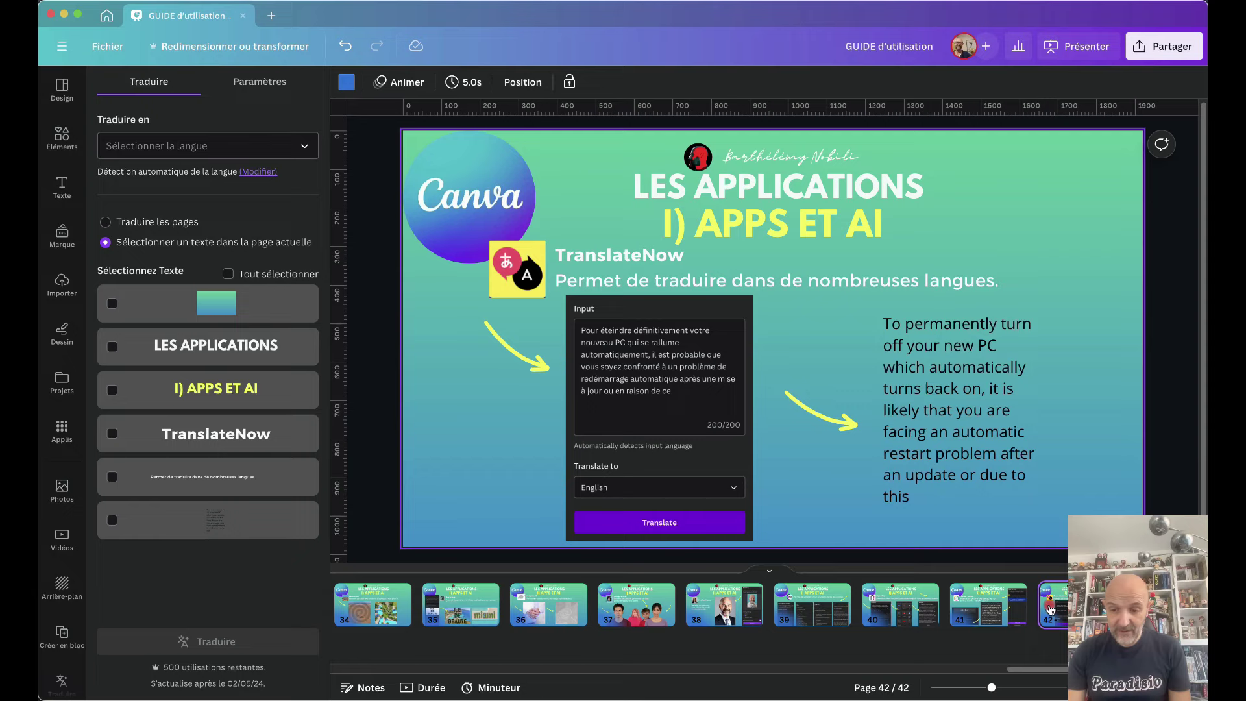
pyautogui.hscroll(-3, 1050, 610)
pyautogui.hscroll(-10, 1051, 609)
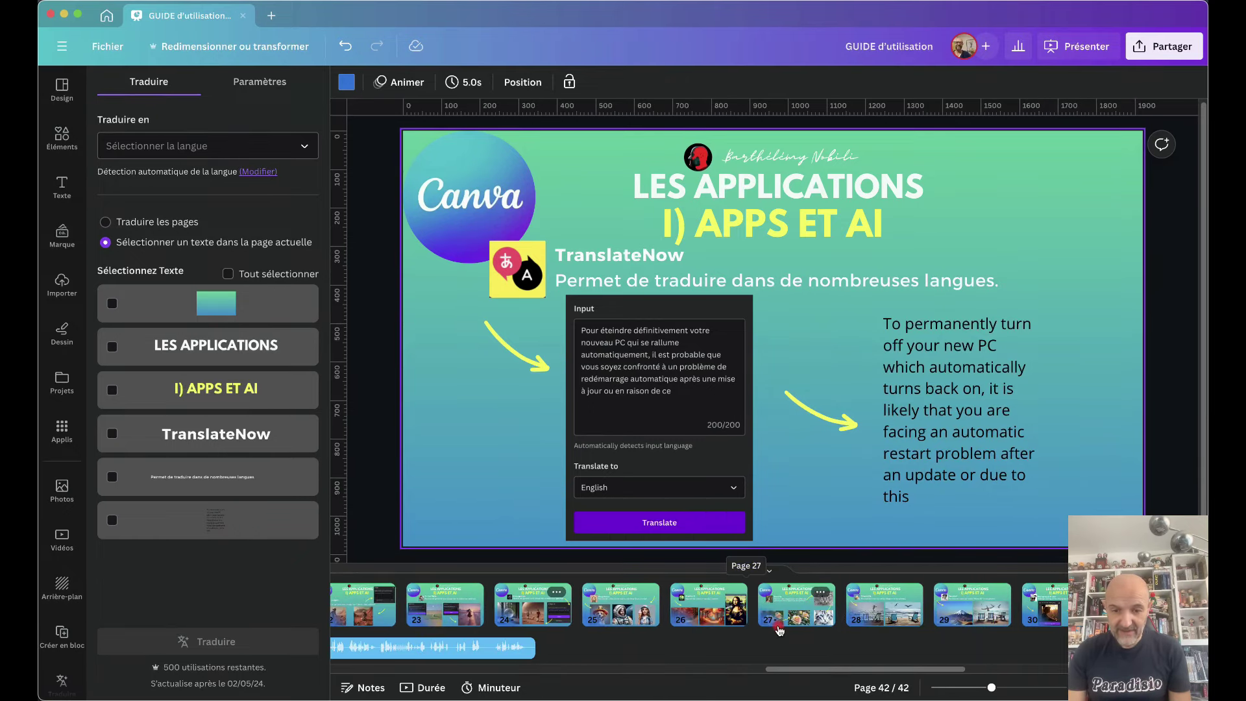
pyautogui.hscroll(-10, 780, 610)
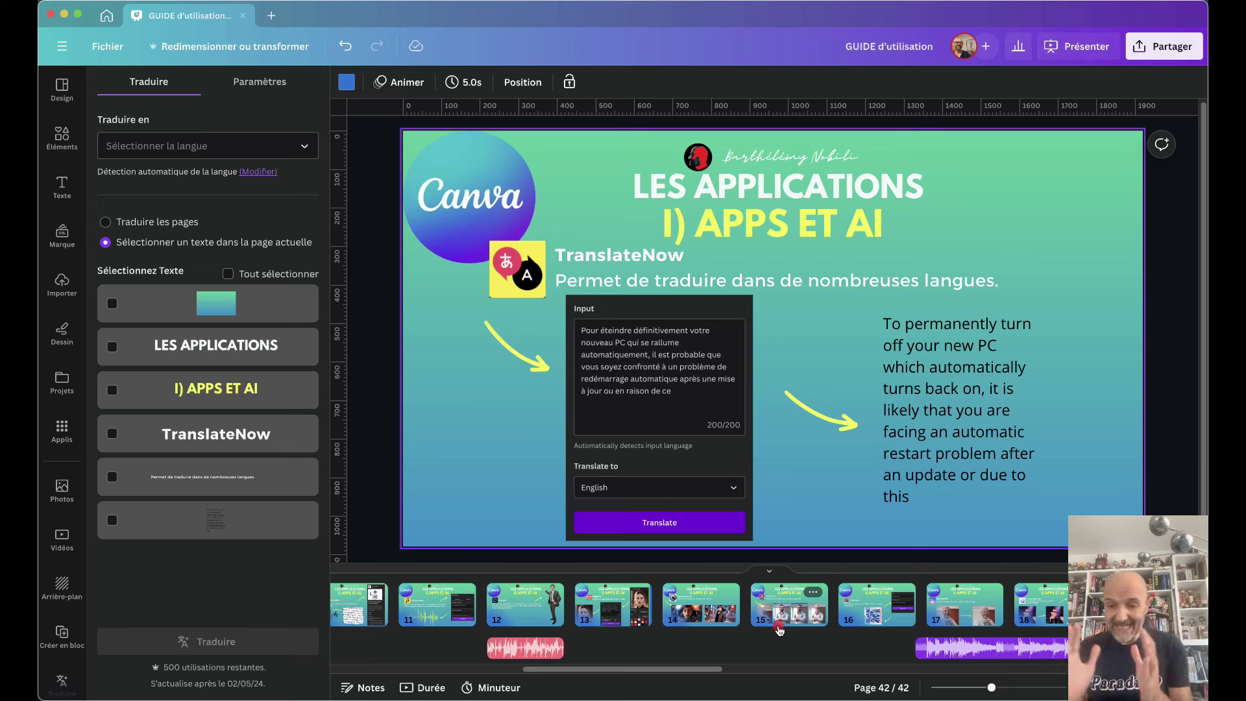